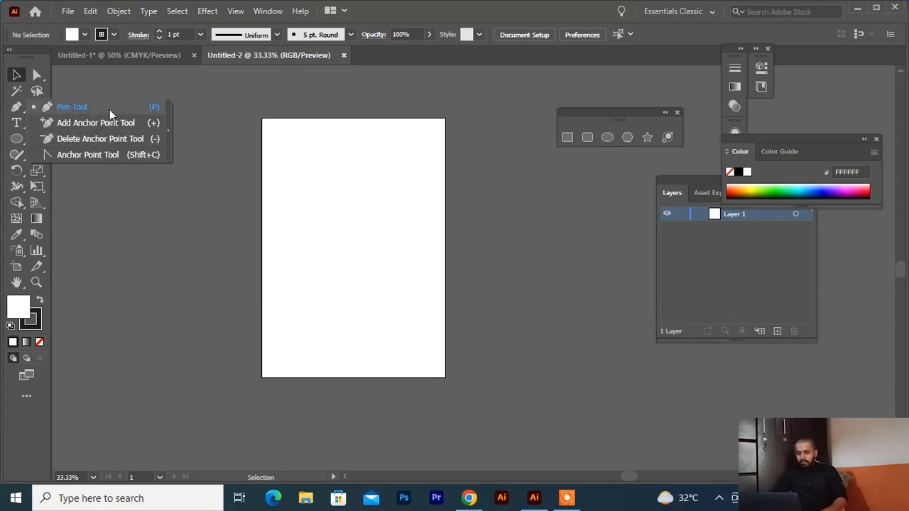
- Draw a closed nine-point outline about 152 by 144 mm with the Pen tool, notching its lower right side
click(71, 108)
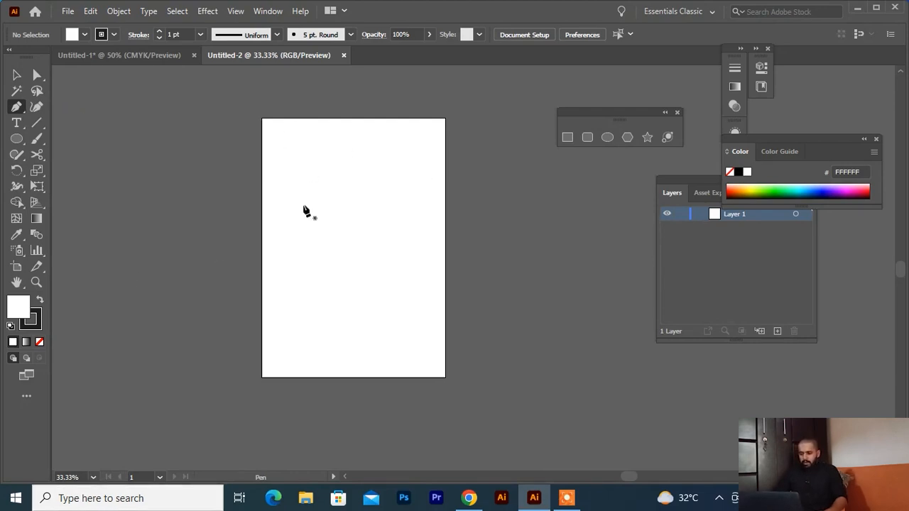
scroll(325, 214, up, 2)
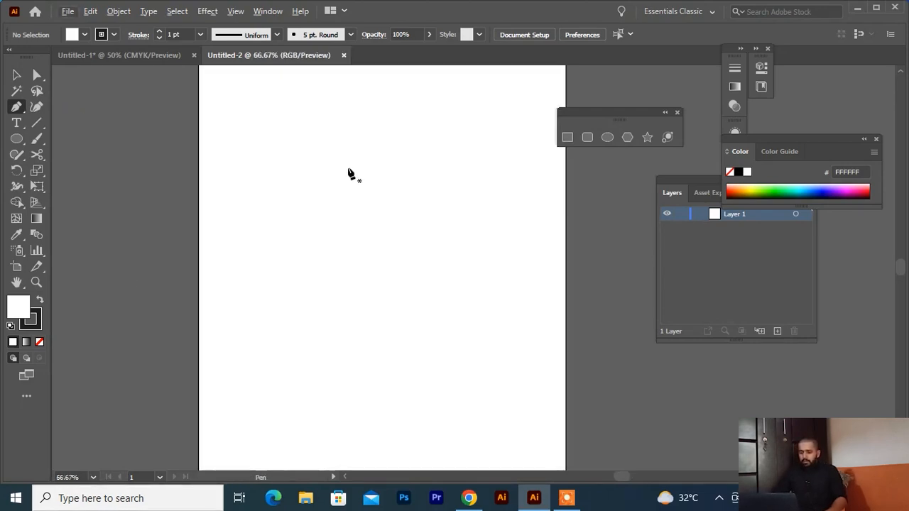
drag(355, 150, 288, 239)
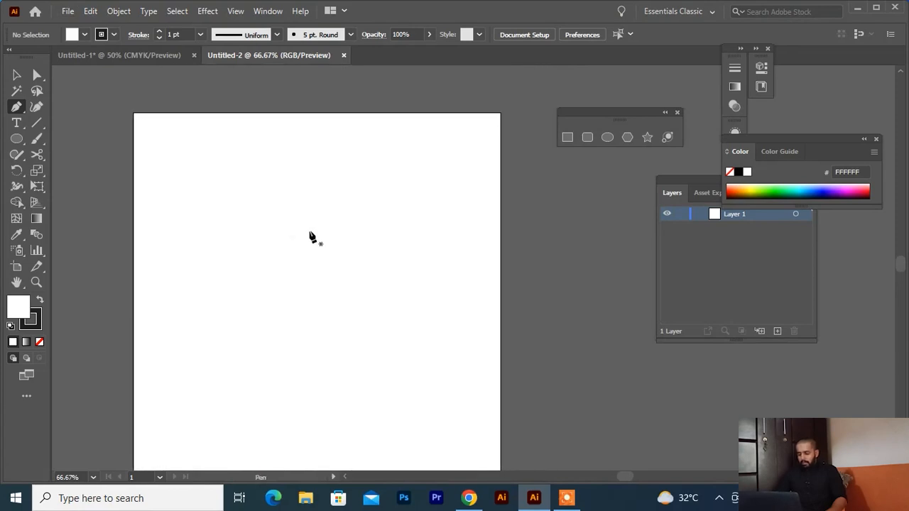
key(alt)
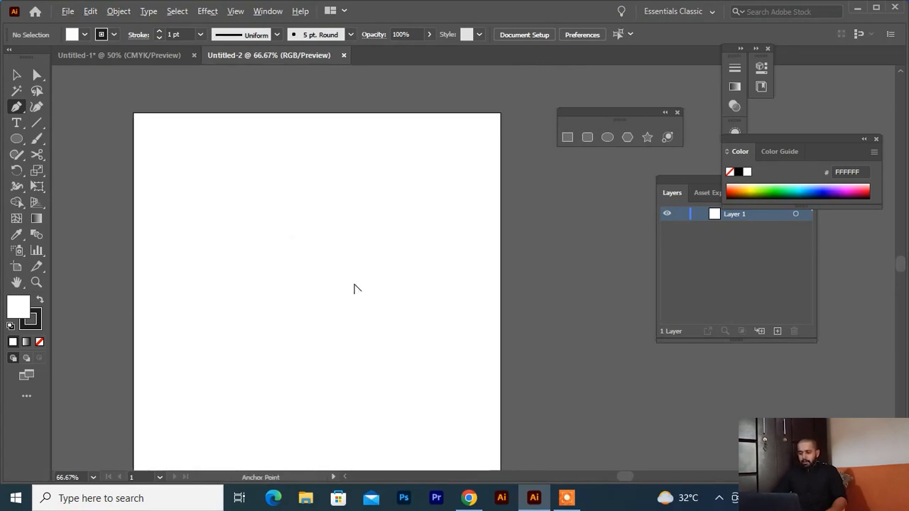
drag(255, 238, 293, 226)
click(208, 156)
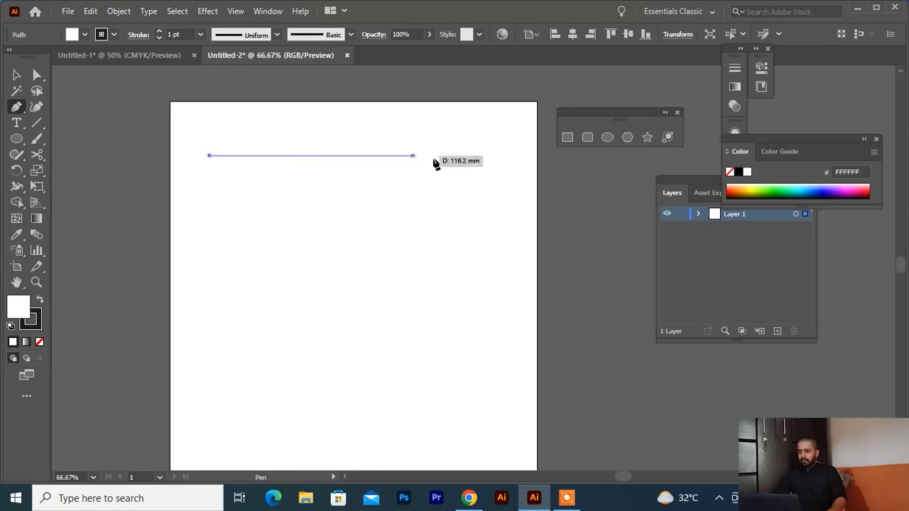
click(475, 155)
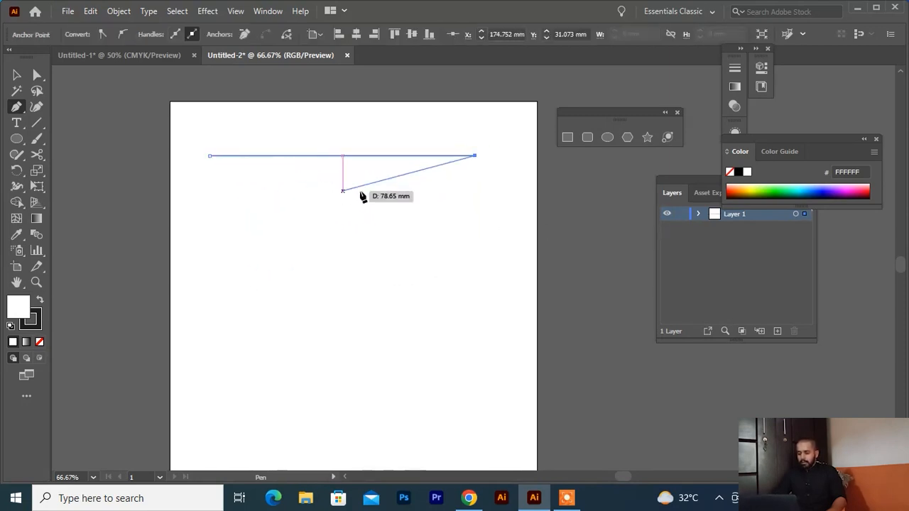
click(458, 294)
click(316, 293)
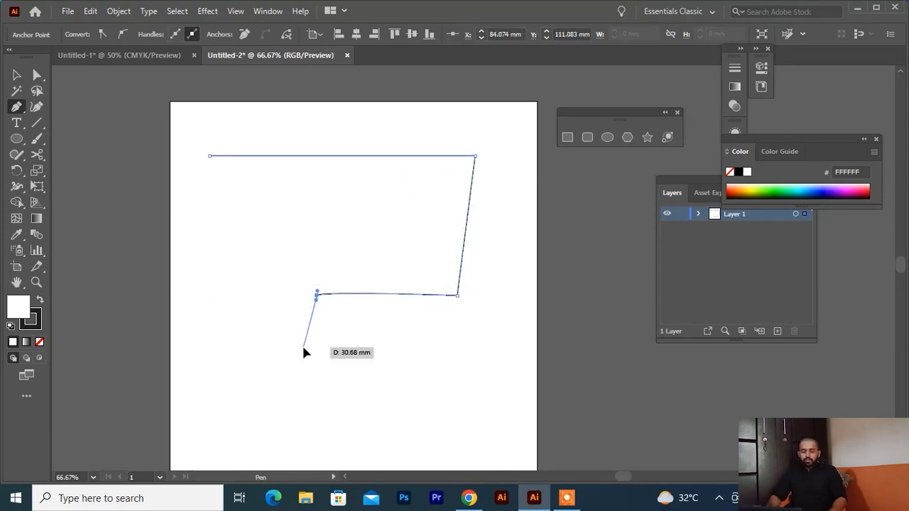
click(304, 347)
click(433, 332)
click(429, 385)
click(289, 408)
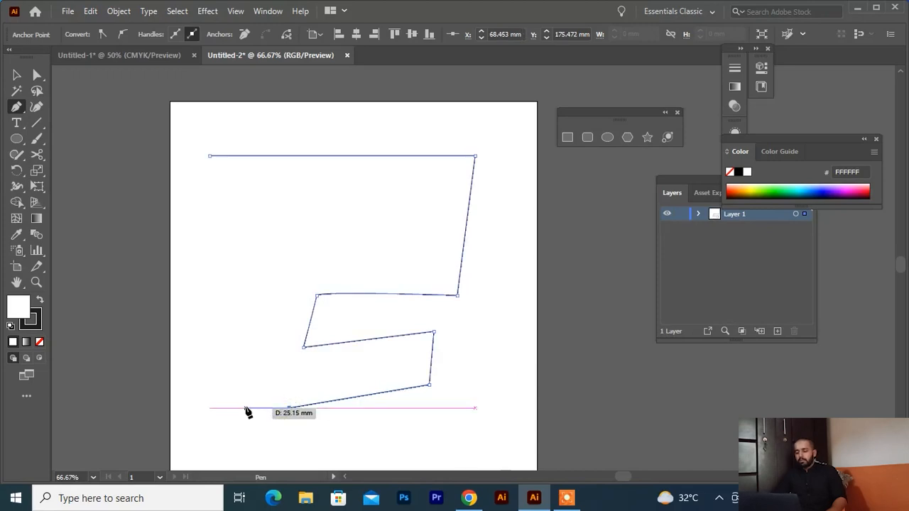
click(244, 408)
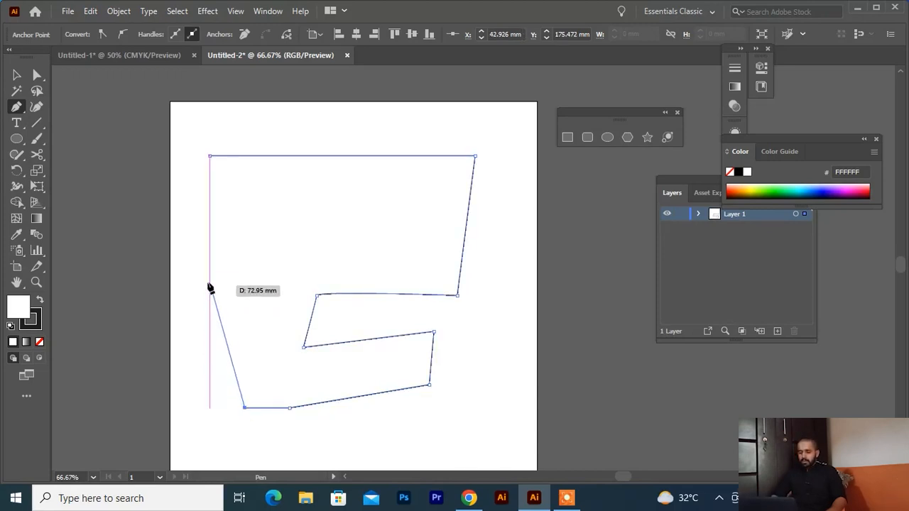
click(210, 156)
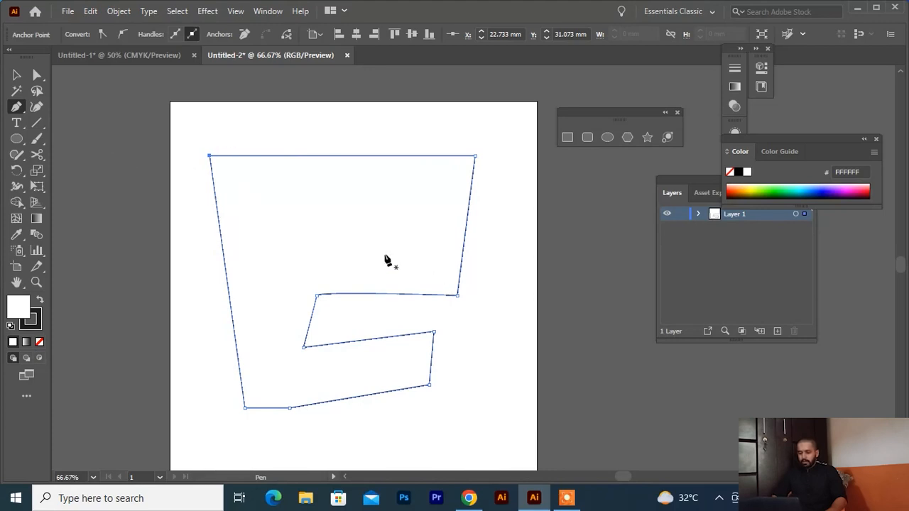
- Scale the notched shape down to roughly a third of its size and place it near the artboard's upper-right corner
key(v)
drag(258, 164, 312, 130)
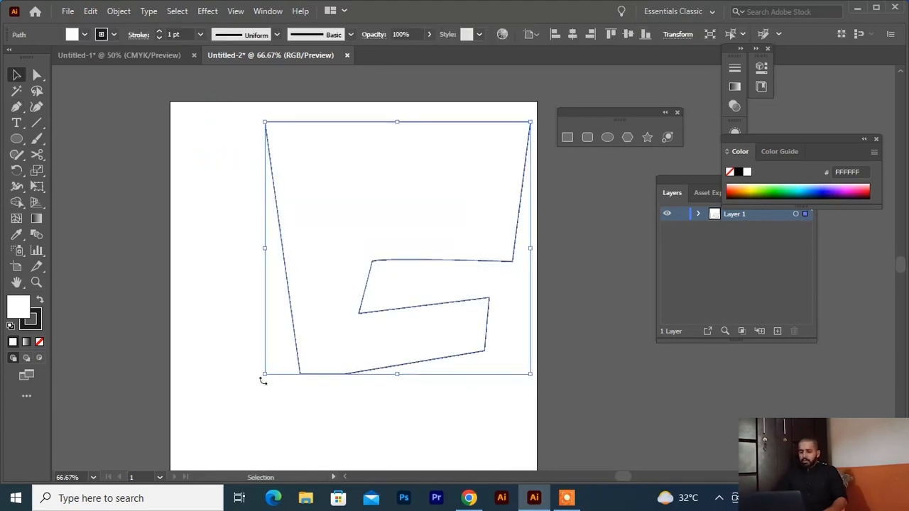
drag(264, 374, 445, 214)
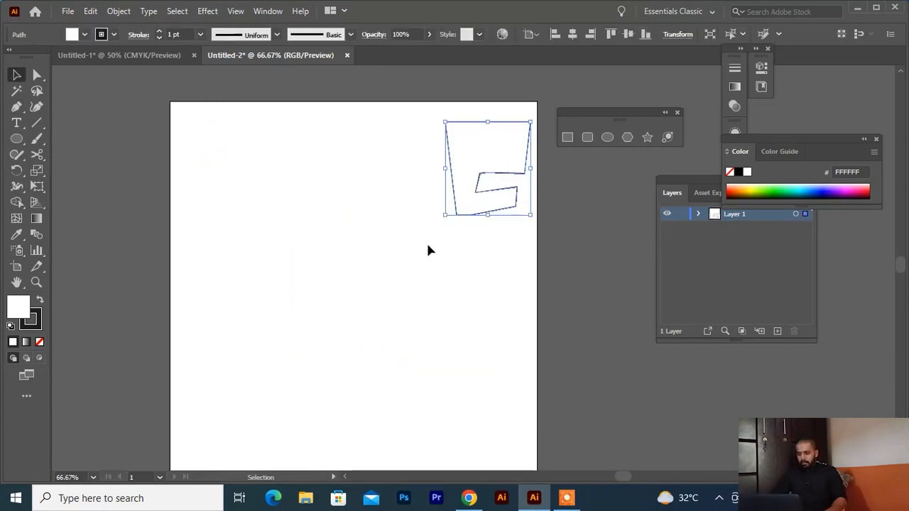
click(447, 244)
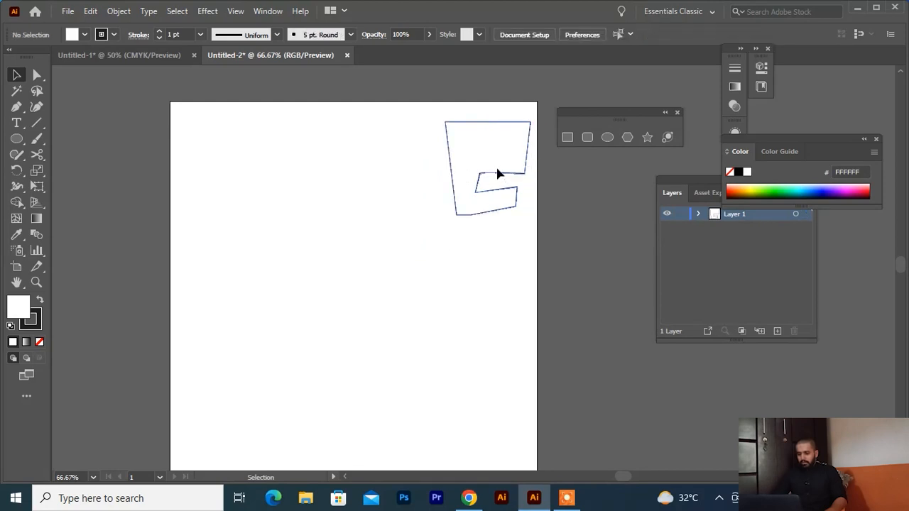
drag(497, 173, 477, 174)
click(464, 295)
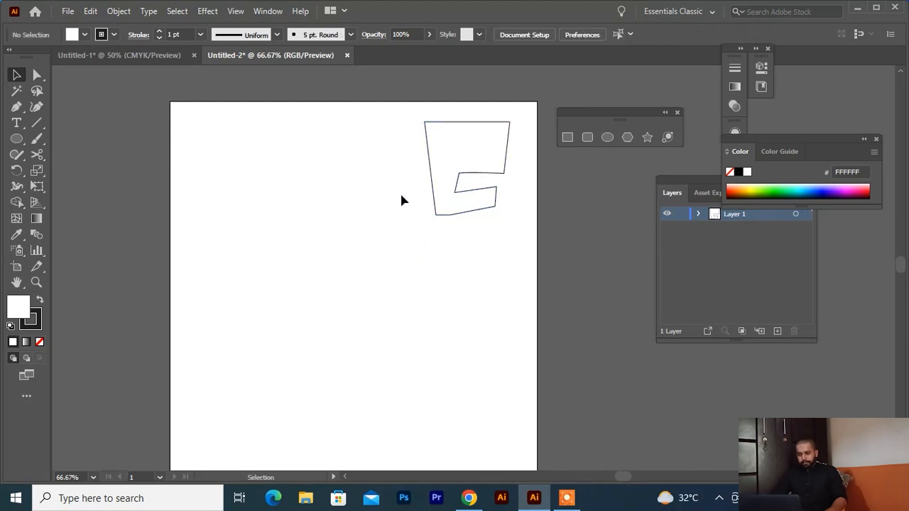
- Draw a closed square about 86 mm wide with the Pen tool in the artboard's left half, and move both shapes lower
click(18, 107)
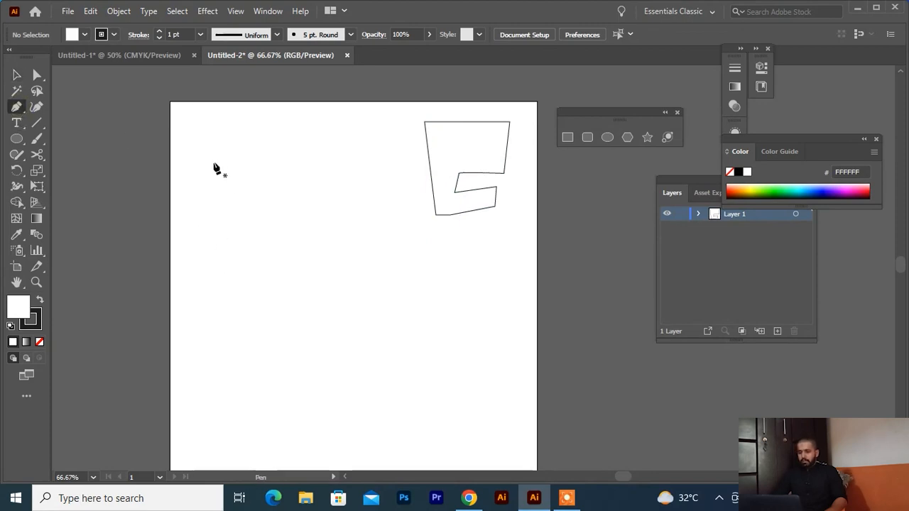
click(192, 182)
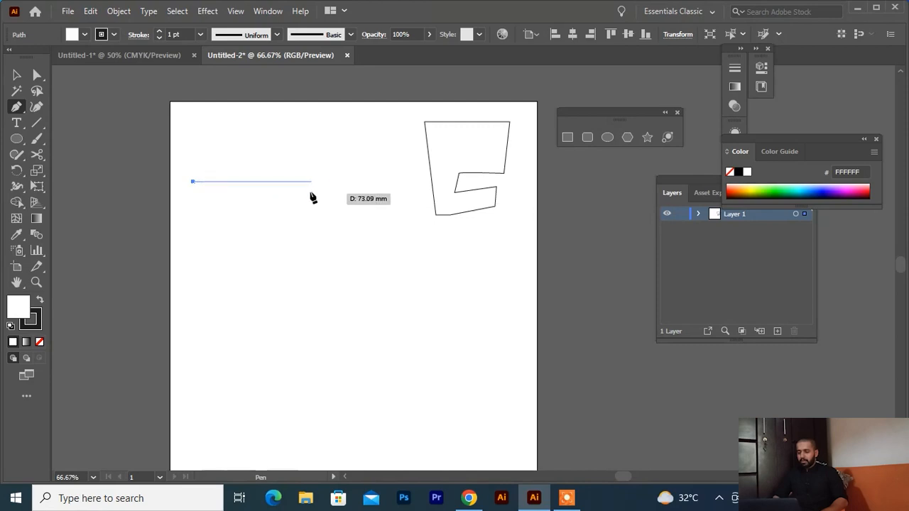
click(342, 182)
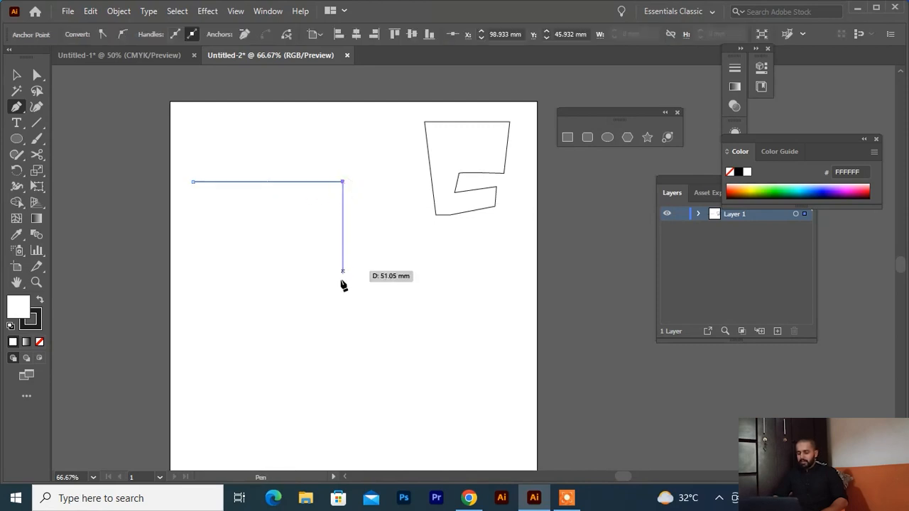
click(342, 333)
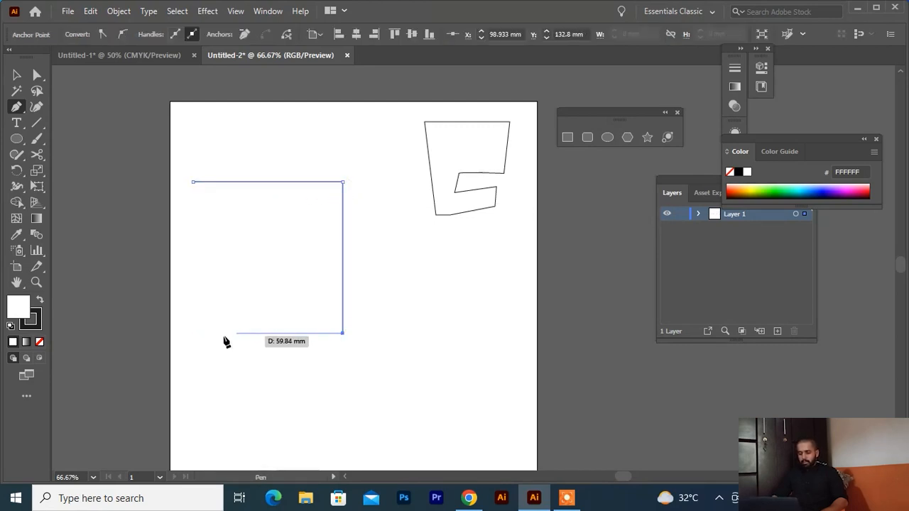
click(193, 333)
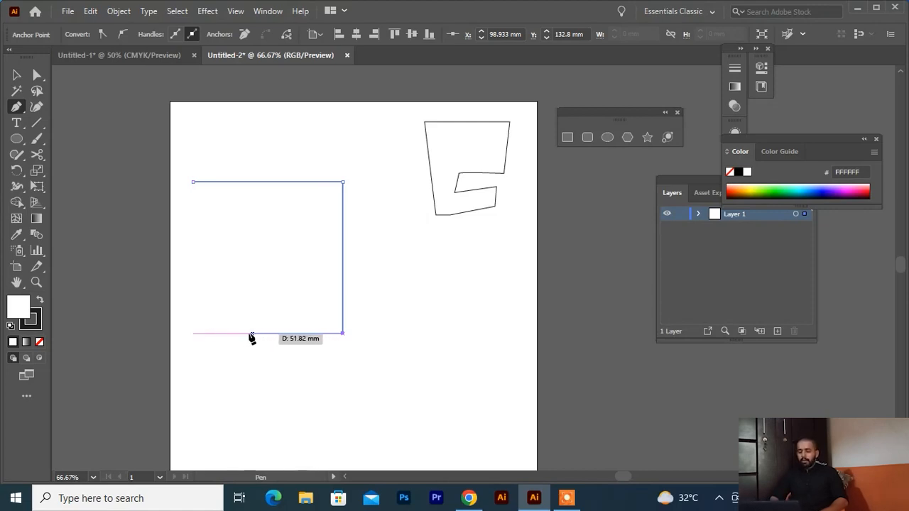
click(192, 333)
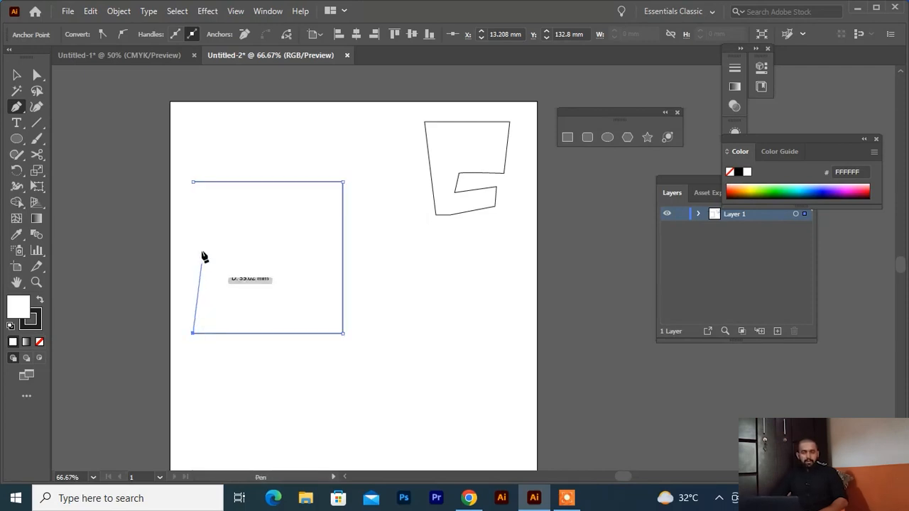
click(194, 183)
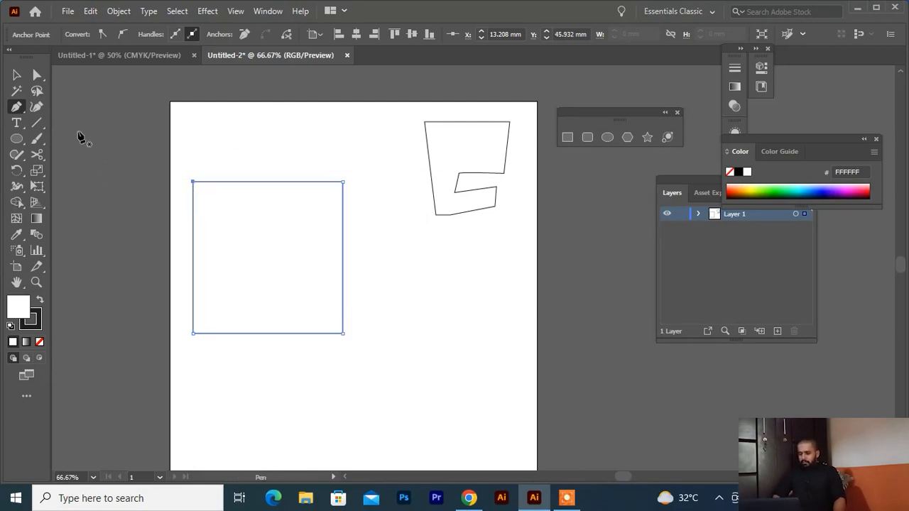
click(17, 75)
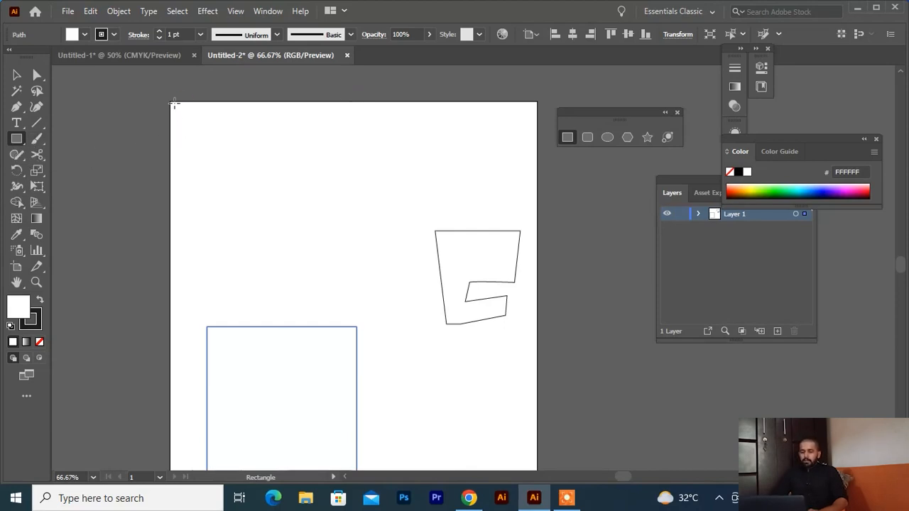
- Draw a rectangle 105 mm wide from the artboard's top-left corner and fill it with light yellow E9FF7F
drag(170, 102, 353, 122)
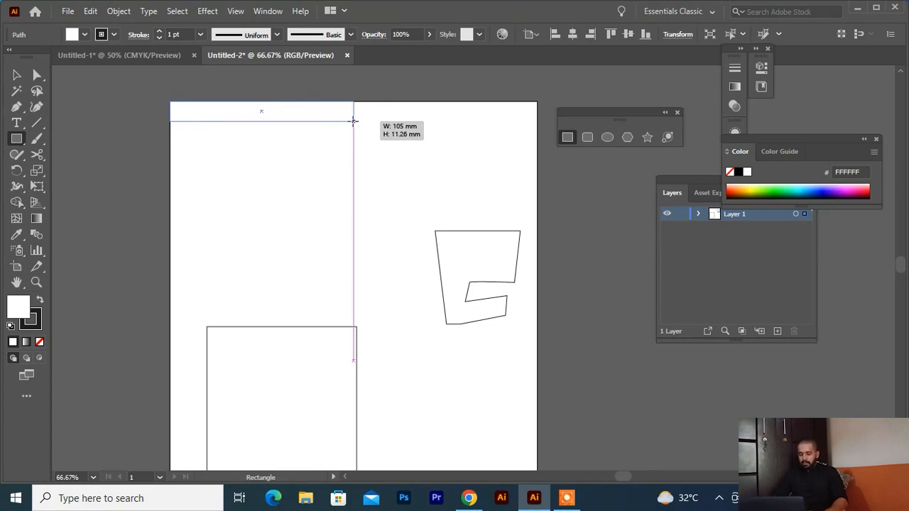
drag(353, 121, 353, 320)
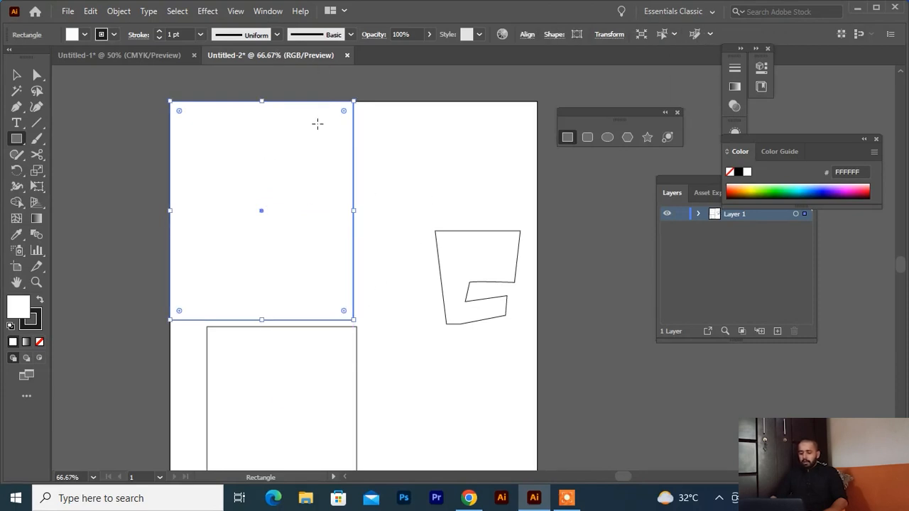
click(757, 185)
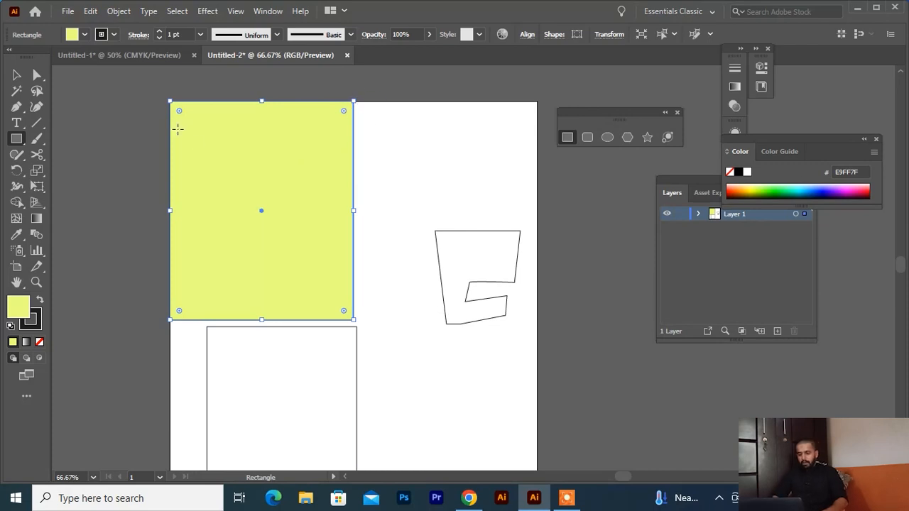
- Delete the yellow rectangle from the artboard's upper-left area
click(16, 74)
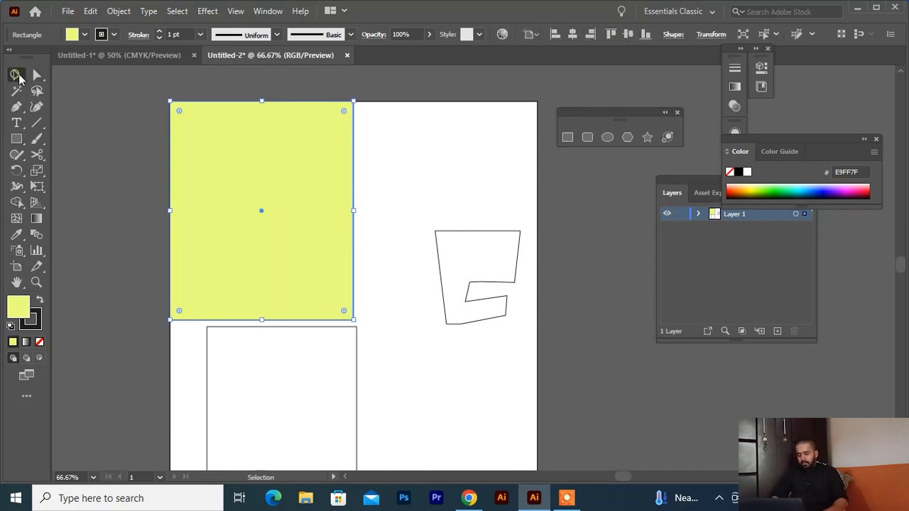
click(128, 89)
click(279, 209)
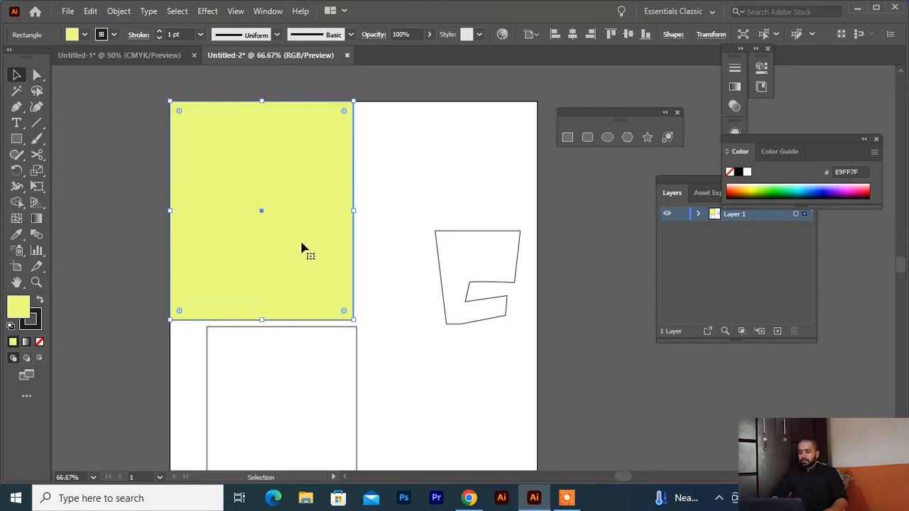
click(456, 197)
drag(416, 147, 288, 197)
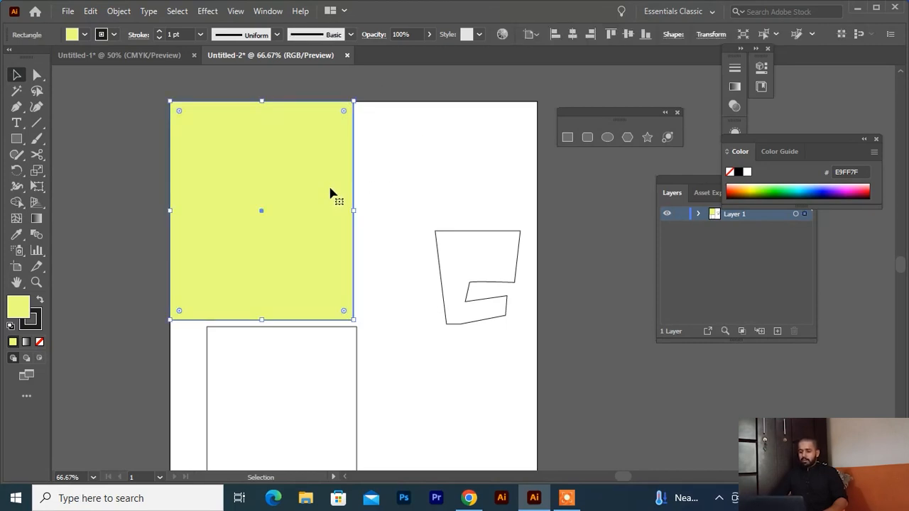
key(Delete)
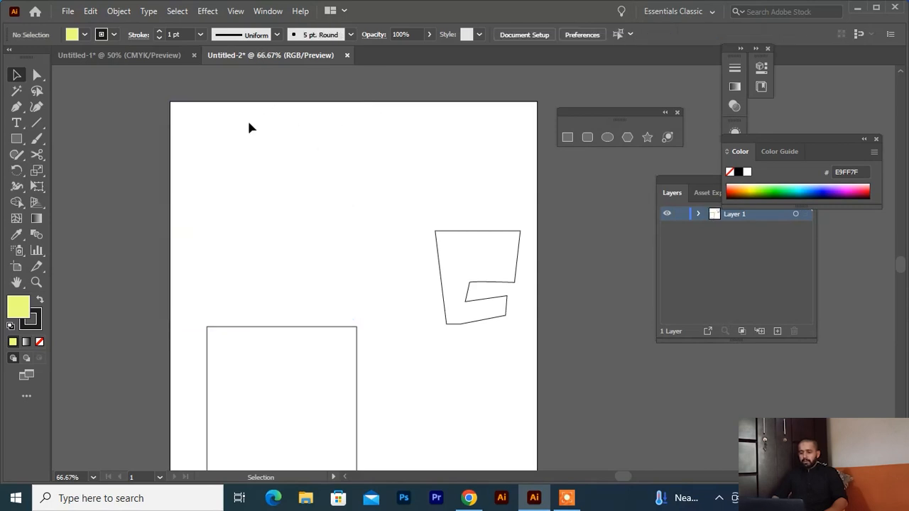
- Turn off Smart Guides in the view settings
click(232, 14)
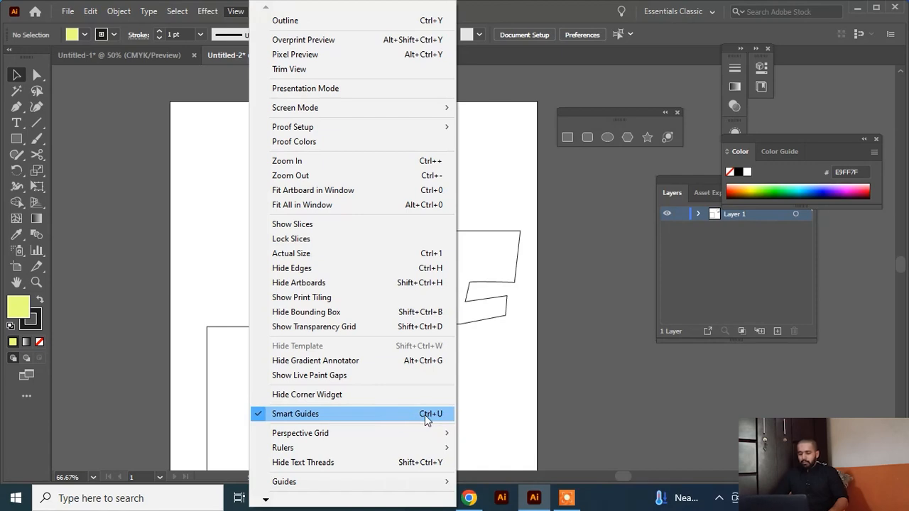
click(466, 402)
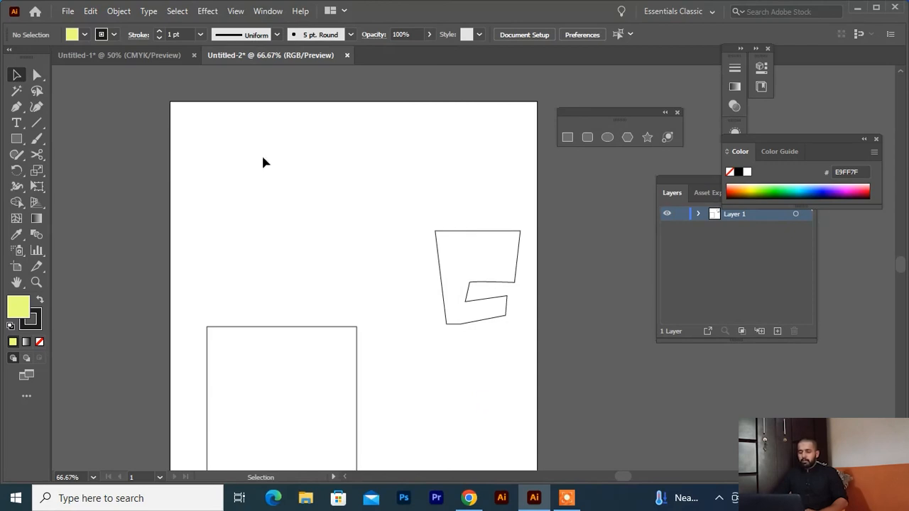
click(238, 10)
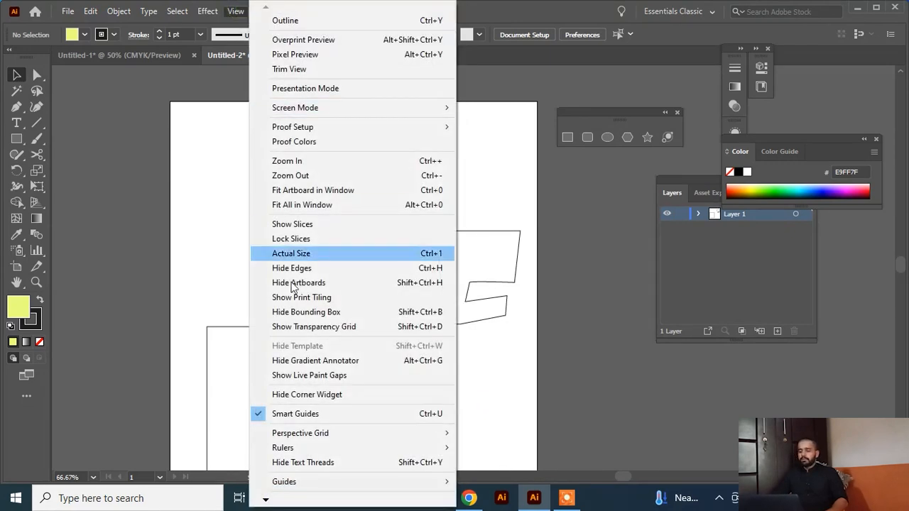
click(261, 416)
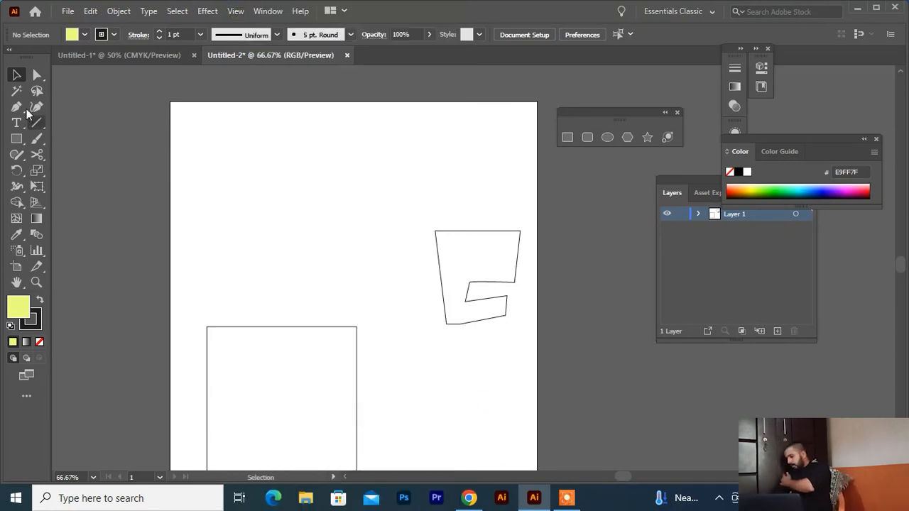
- Draw a new yellow rectangle from the artboard's top-left corner, spanning nearly half its width, above the square
click(16, 139)
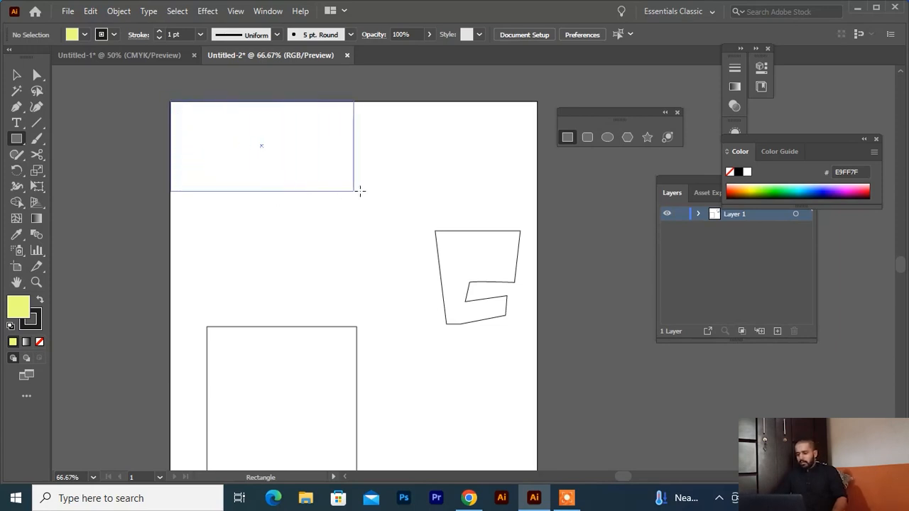
drag(399, 191, 348, 221)
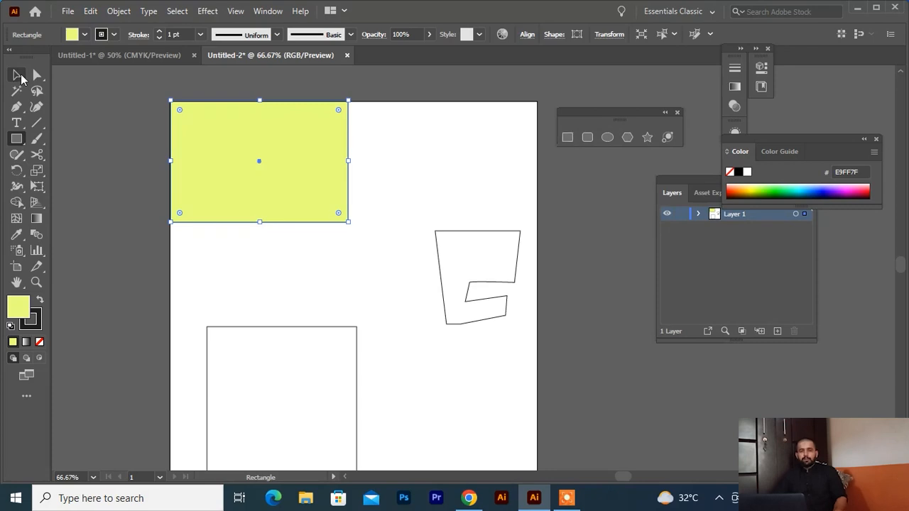
- Remove the yellow rectangle from the artboard's upper-left area
click(19, 76)
drag(396, 166, 296, 225)
key(ctrl+shift+a)
key(ctrl+z)
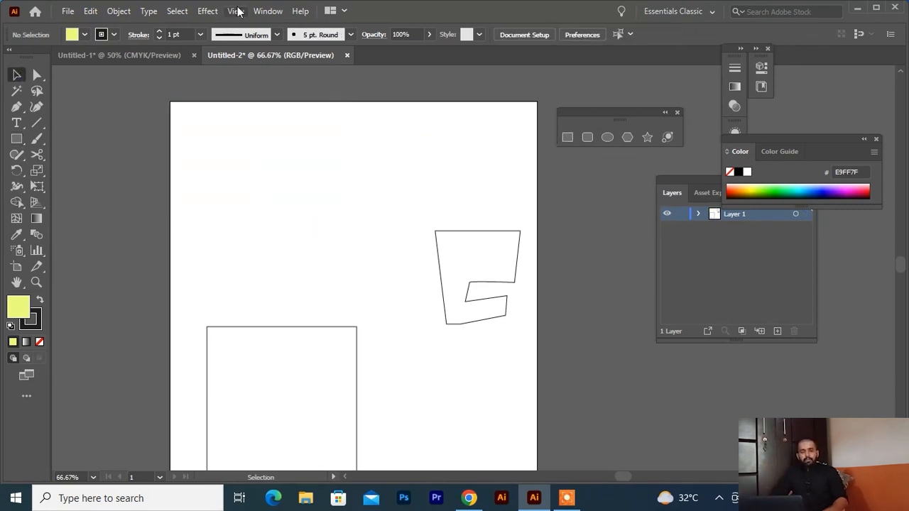
- Turn on Smart Guides in the view settings
click(236, 11)
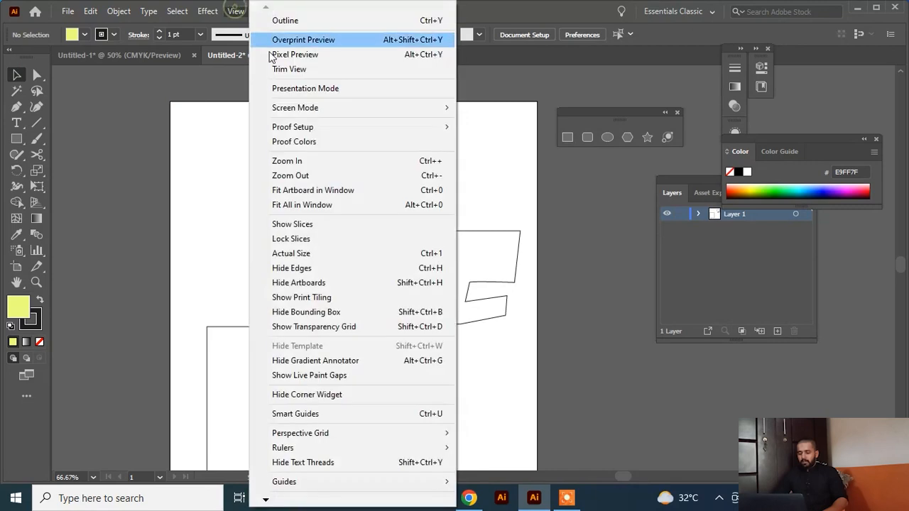
click(284, 415)
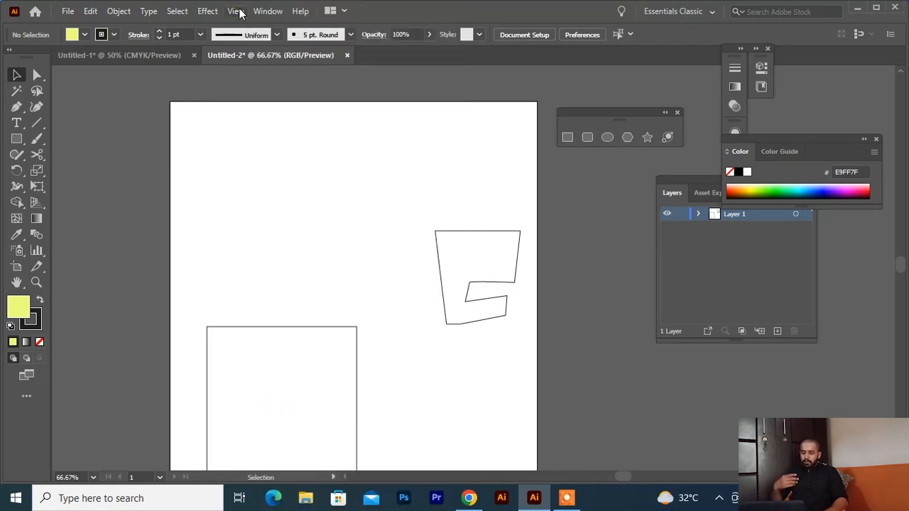
click(237, 12)
click(204, 212)
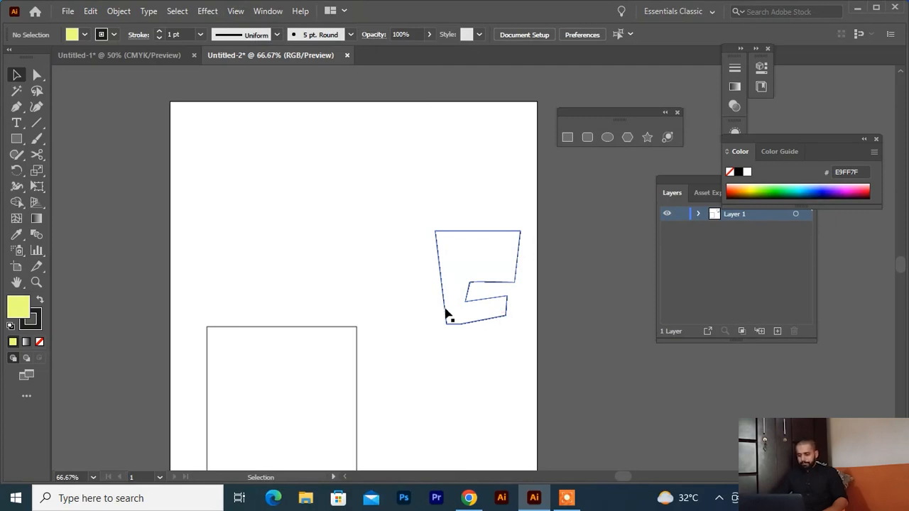
- Delete the square and the E-like closed path to clear the artboard
scroll(415, 294, down, 1)
drag(476, 194, 246, 367)
key(Delete)
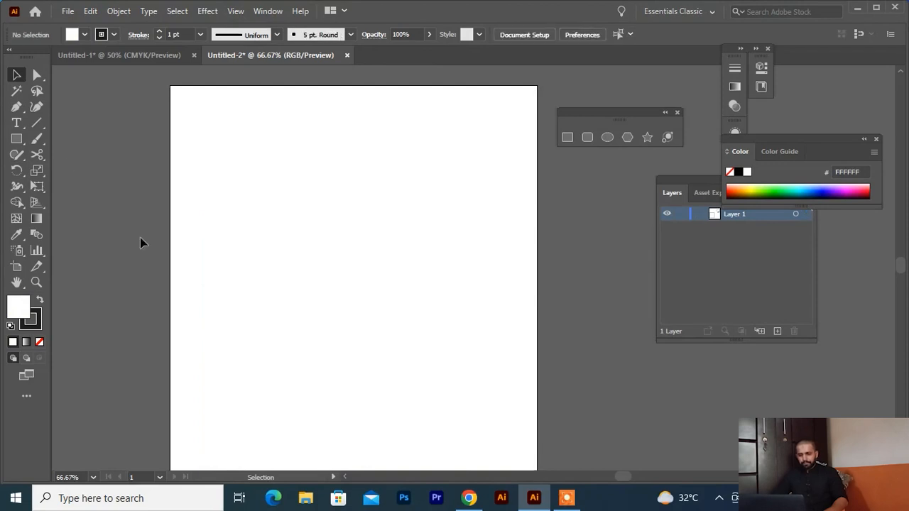
- Draw a closed D shape with the Pen tool, its straight side about 99 mm tall and its curve bulging about 57 mm to the right
click(17, 107)
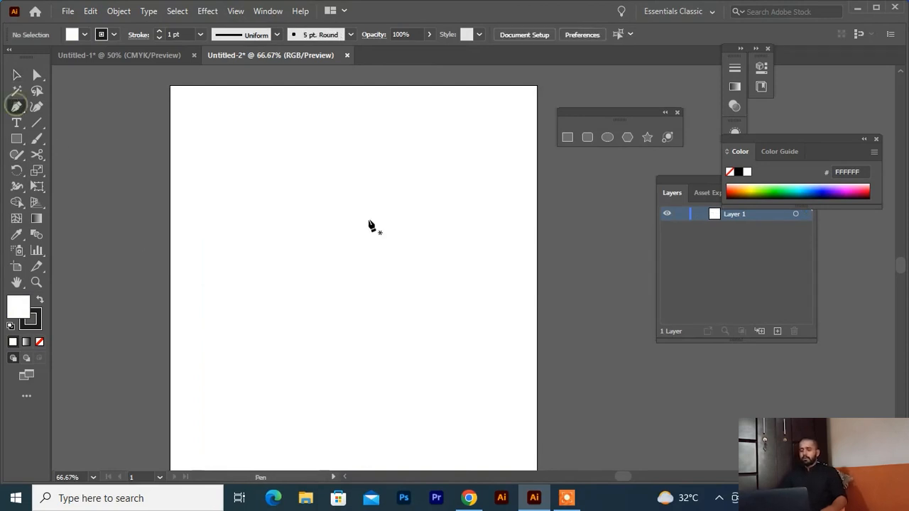
click(309, 126)
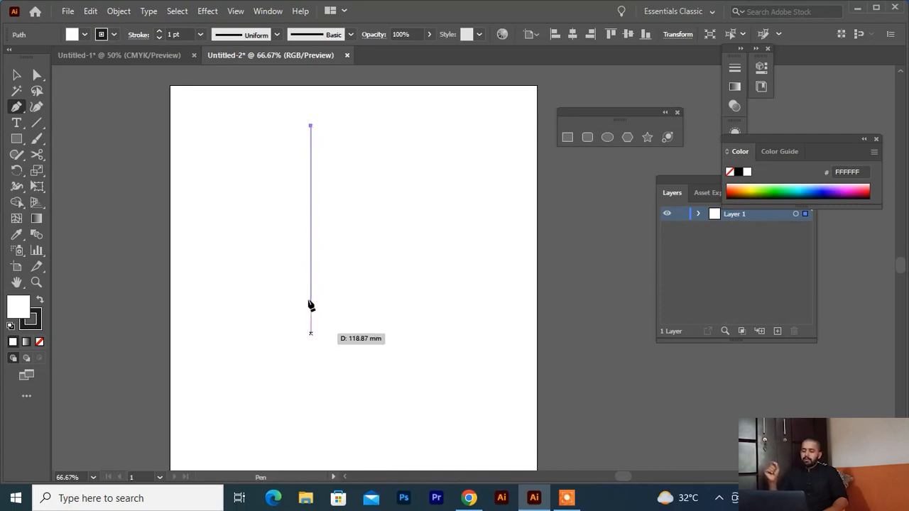
click(310, 299)
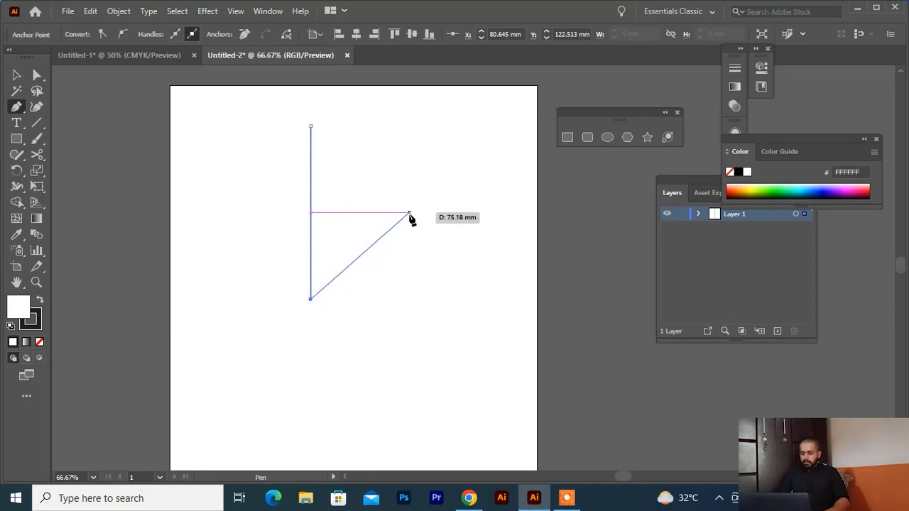
click(410, 213)
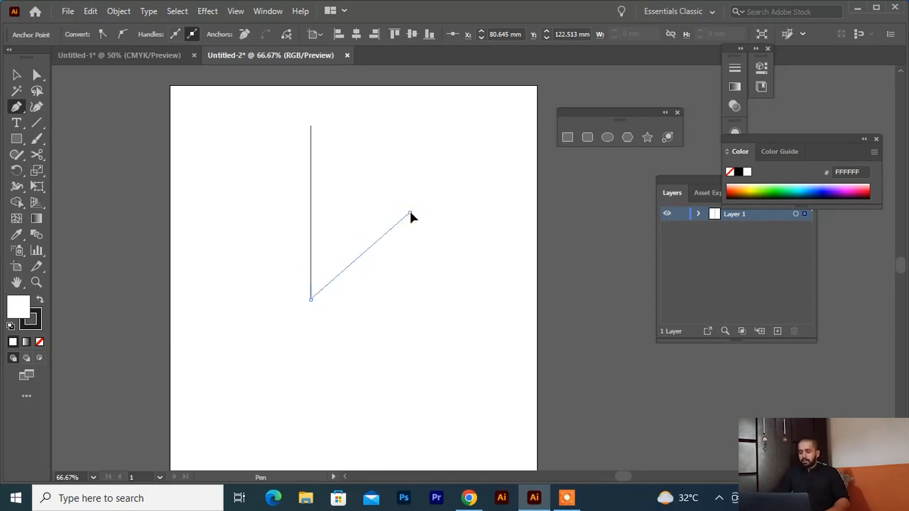
drag(414, 188, 415, 131)
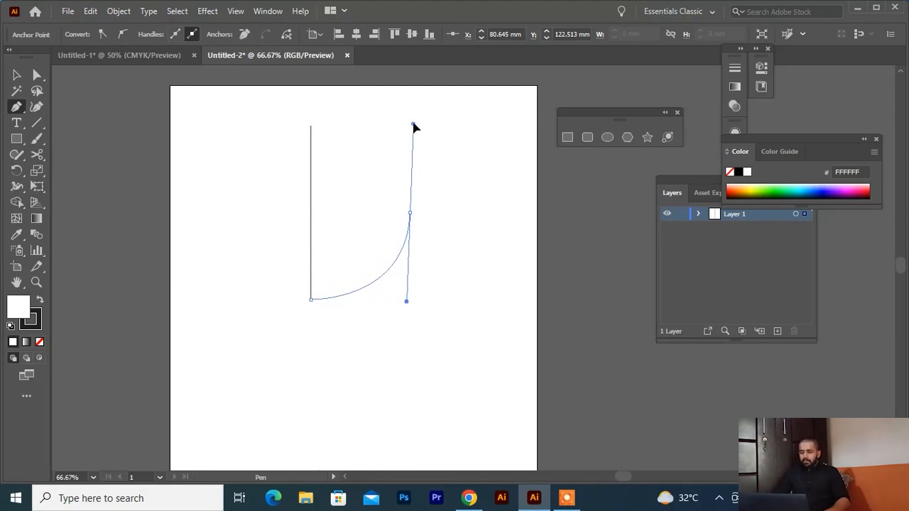
mouse_move(414, 123)
mouse_down()
mouse_move(411, 142)
mouse_move(414, 134)
mouse_up()
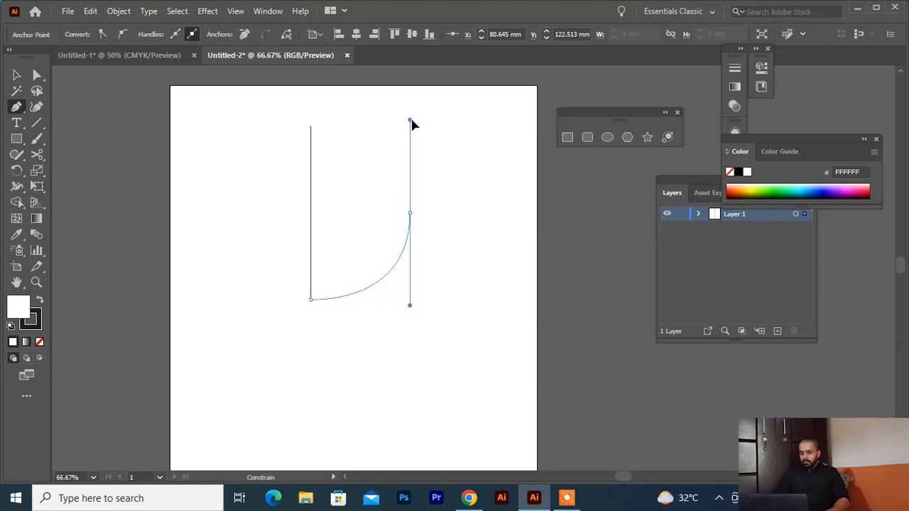
drag(414, 116, 414, 114)
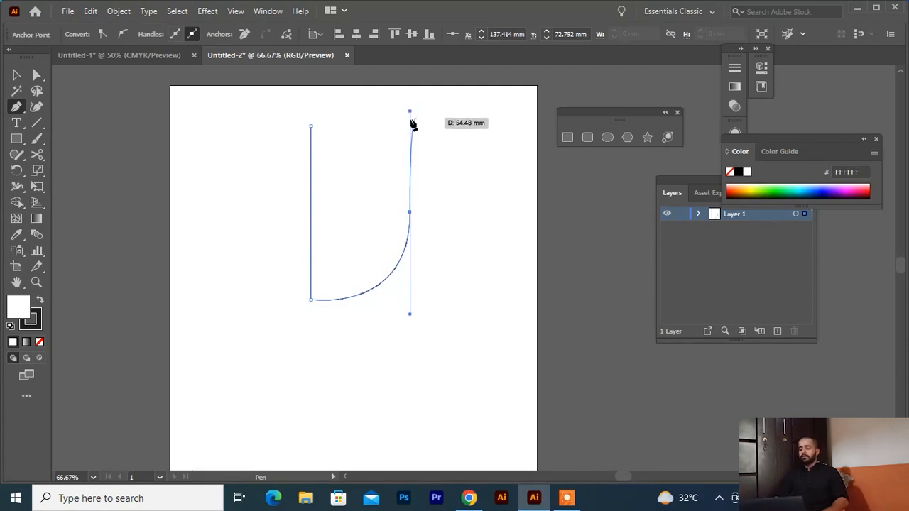
click(312, 128)
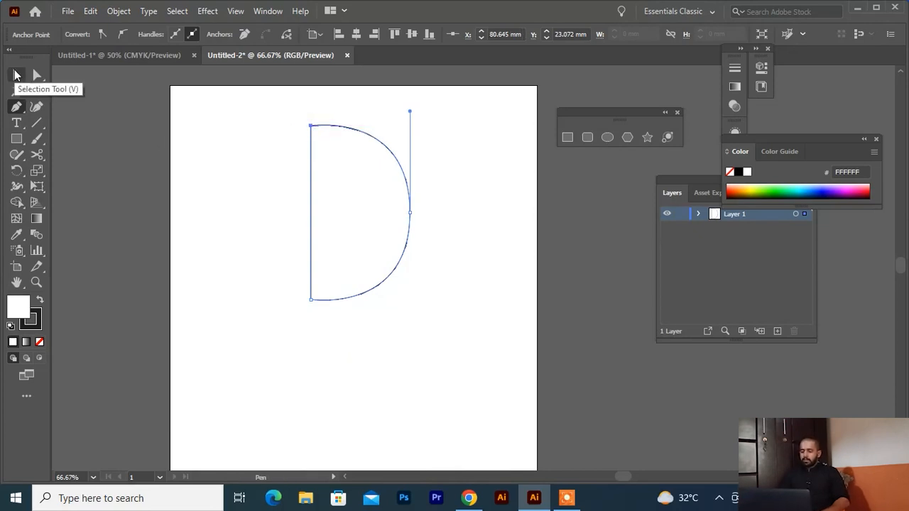
- Move the D shape horizontally to near the artboard's left edge and deselect it
click(16, 74)
drag(313, 199, 210, 199)
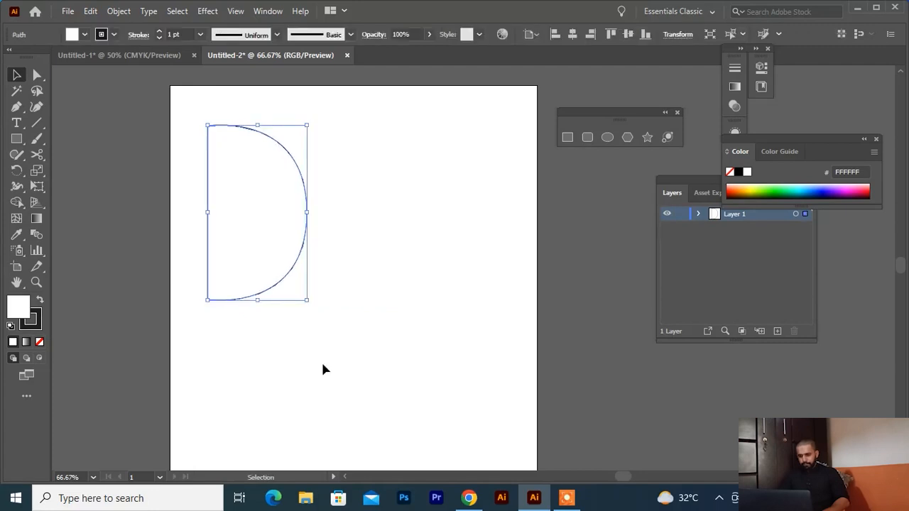
click(344, 205)
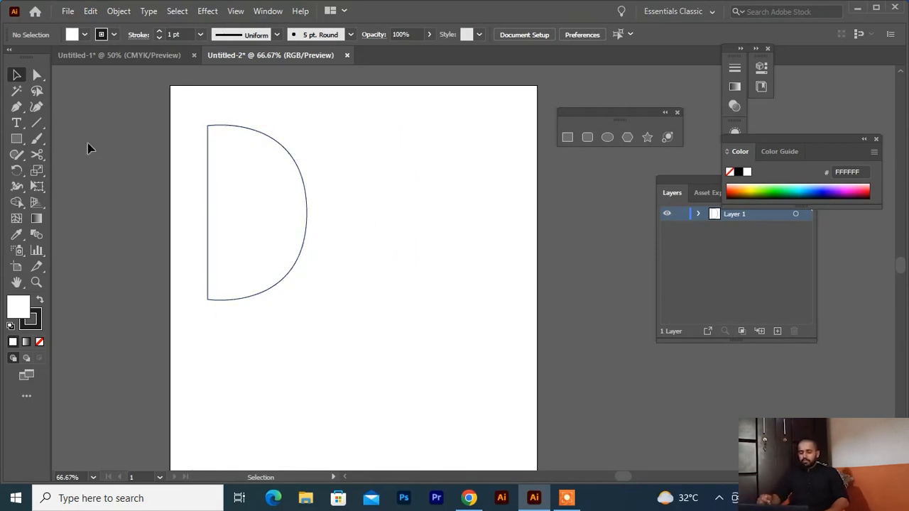
- Draw an open U-like path right of the D: a vertical line about 95 mm long, a curve, and a straight upward segment about 50 mm long
click(17, 107)
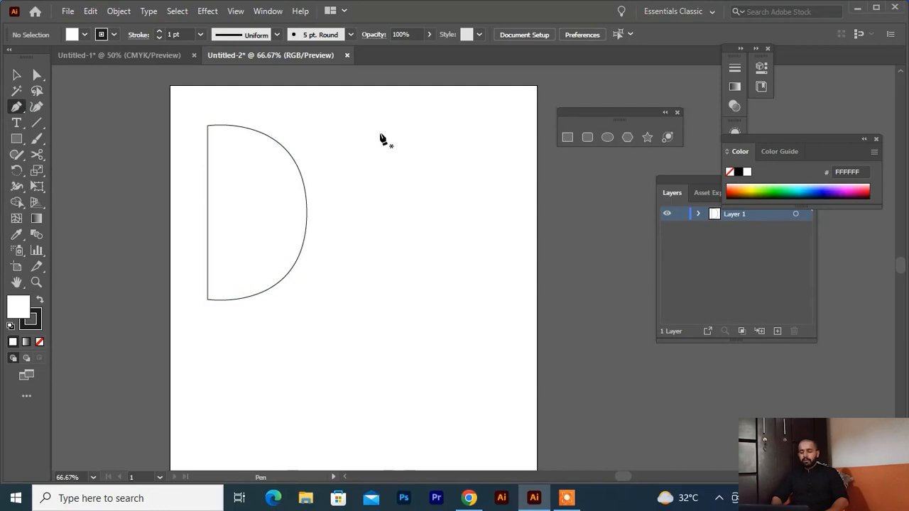
click(380, 126)
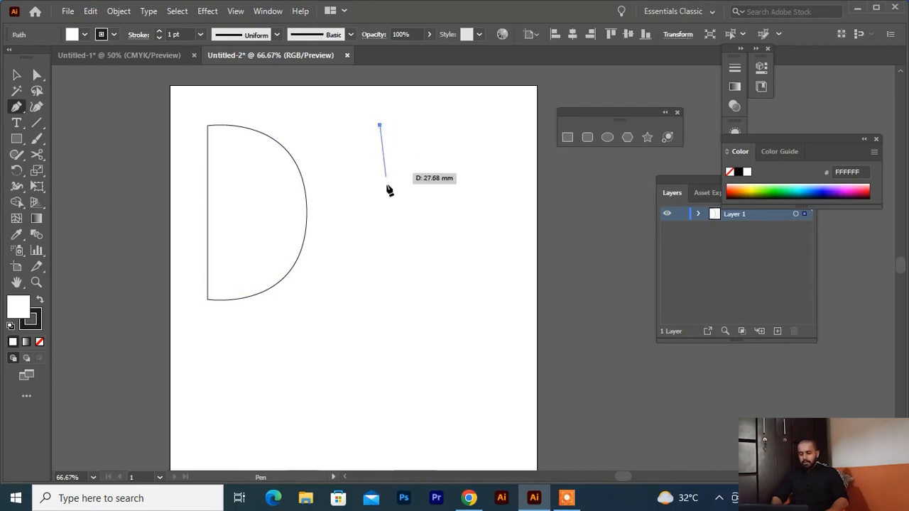
click(380, 290)
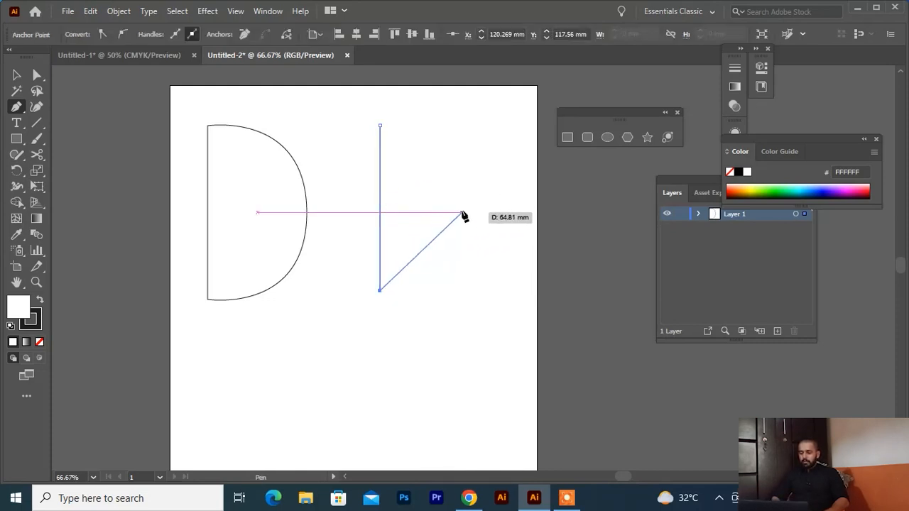
drag(461, 213, 468, 128)
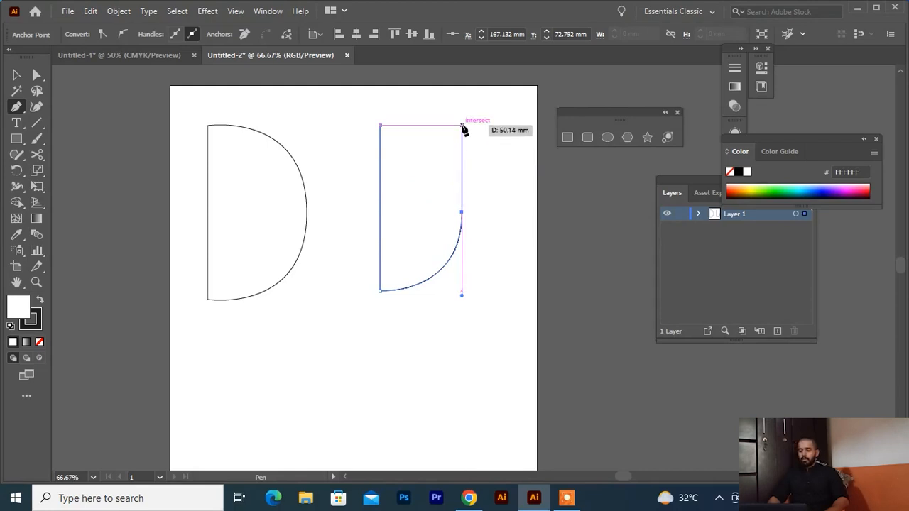
click(462, 126)
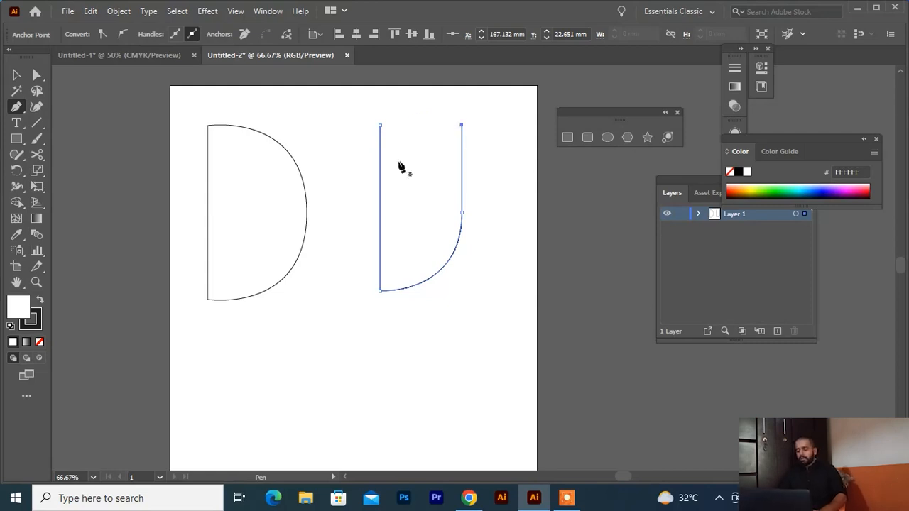
click(15, 75)
click(380, 264)
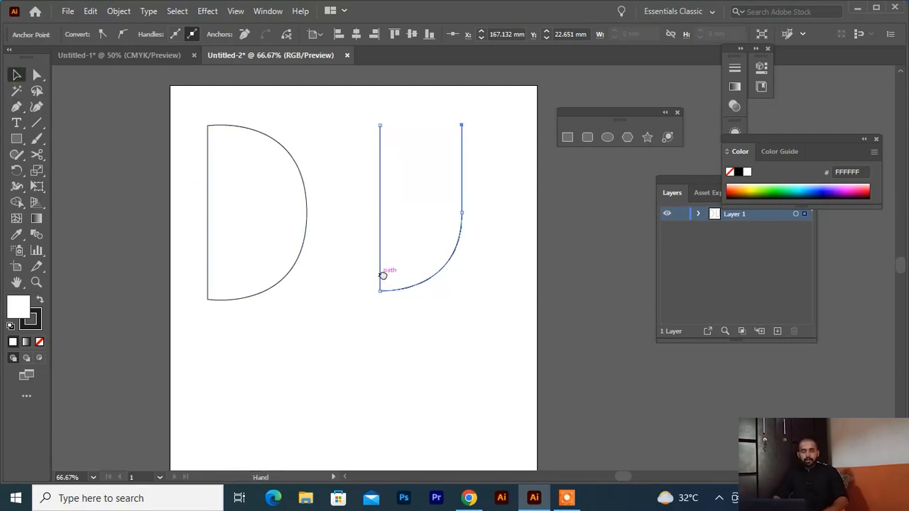
- Draw an open zigzag path of five straight segments below the D and U shapes, end it without closing, and deselect it
drag(381, 274, 376, 193)
click(17, 107)
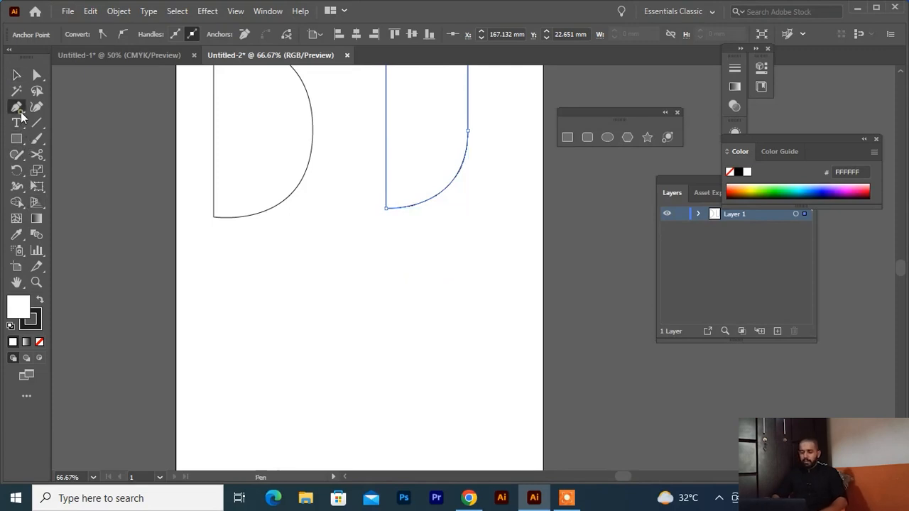
click(209, 267)
click(345, 267)
click(411, 331)
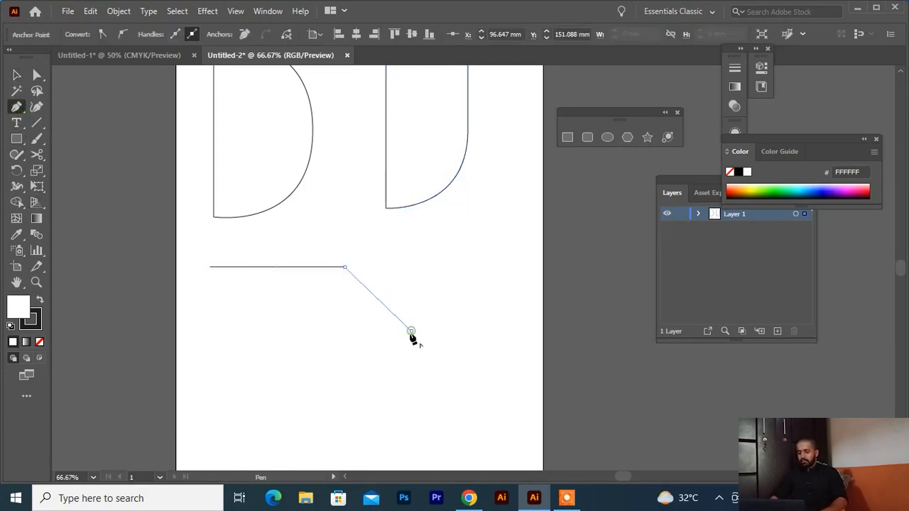
click(258, 349)
click(269, 407)
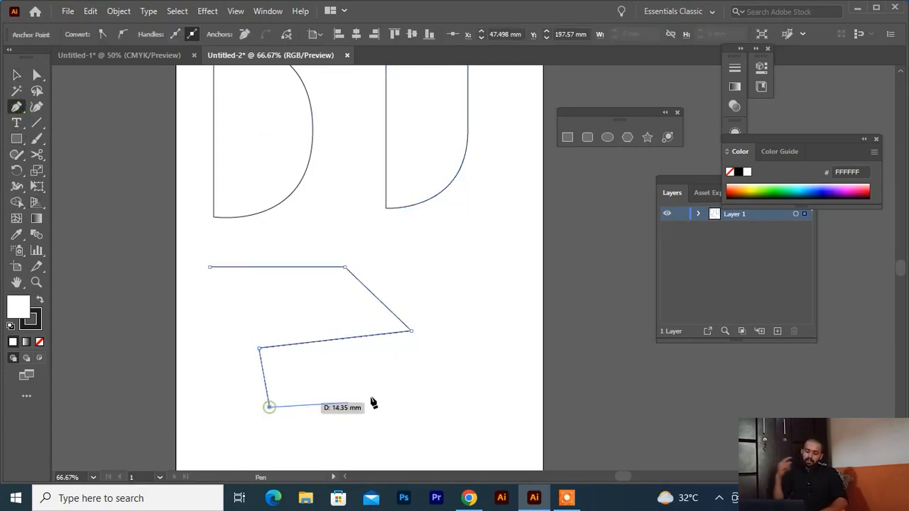
click(453, 384)
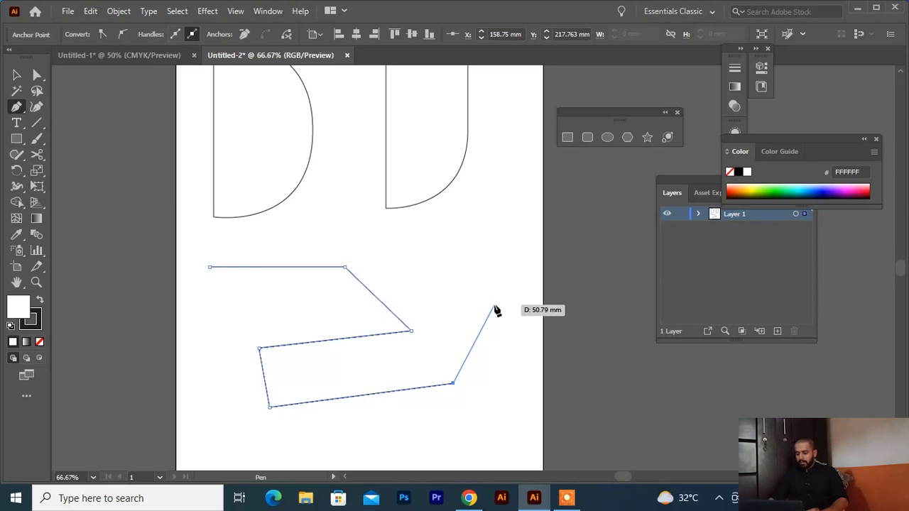
key(Escape)
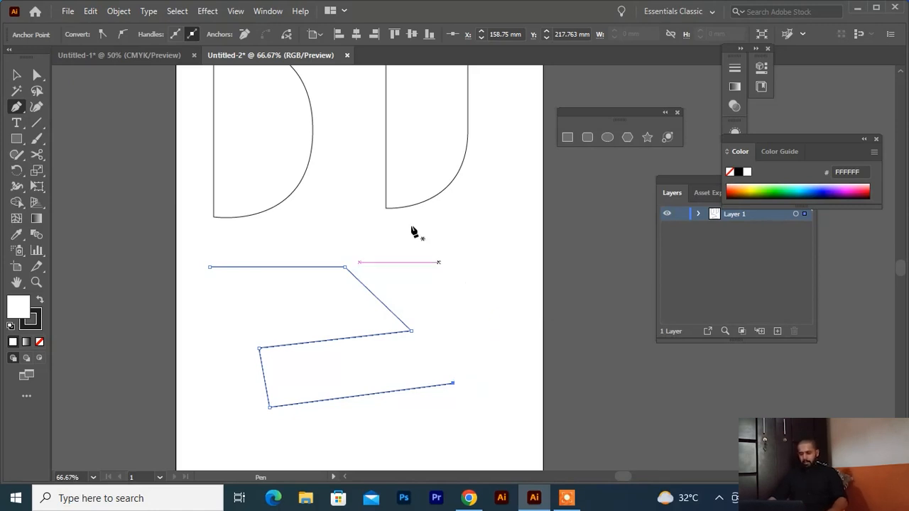
key(v)
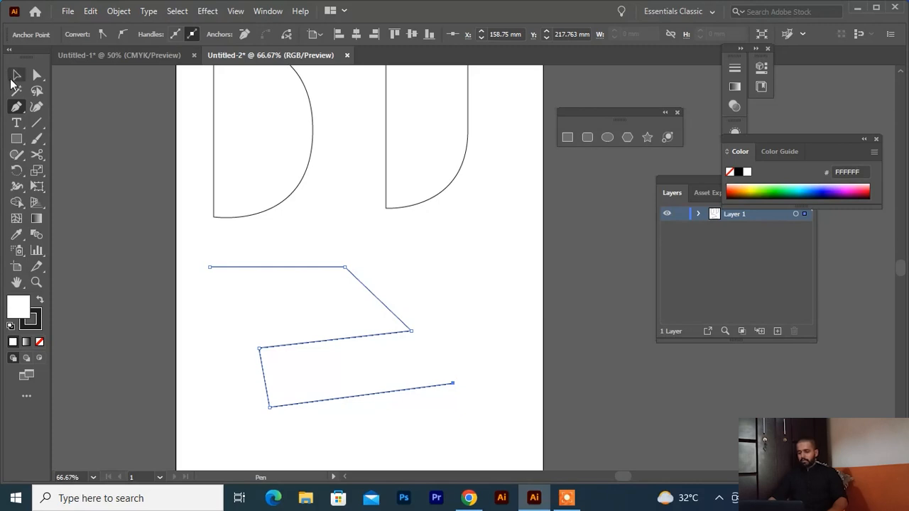
click(488, 274)
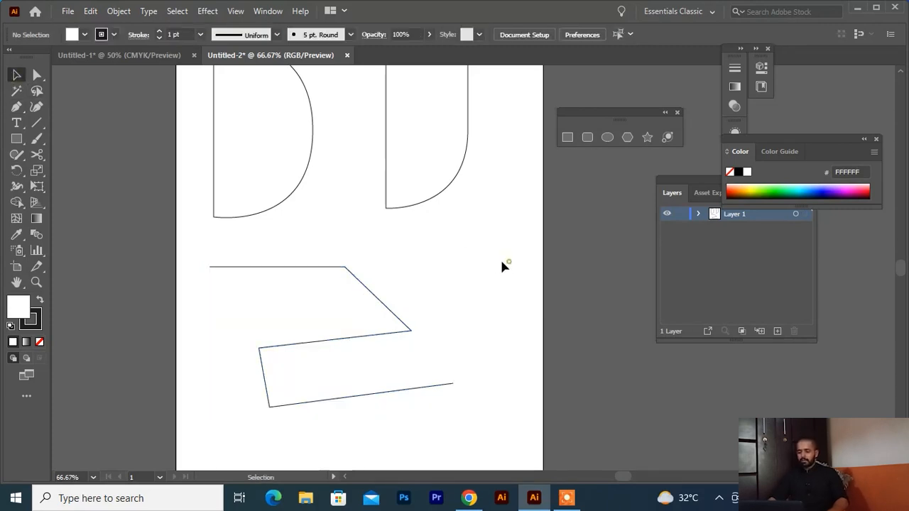
- Select the D, U-like and zigzag paths together and delete them from the artboard
scroll(501, 265, down, 2)
drag(466, 309, 501, 250)
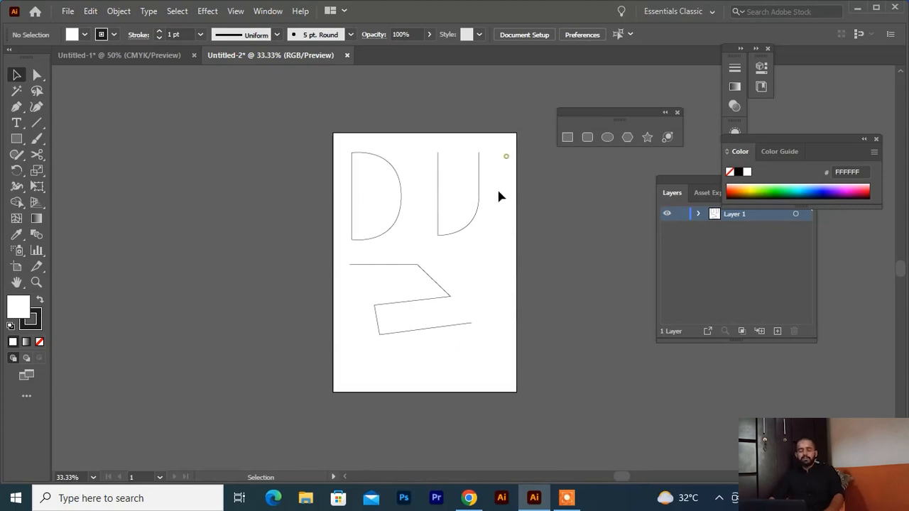
drag(506, 154, 345, 354)
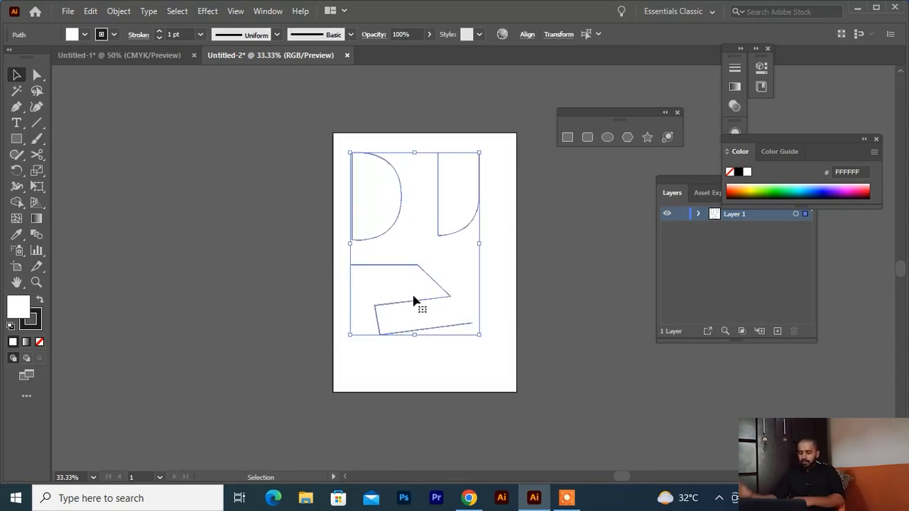
scroll(419, 297, up, 2)
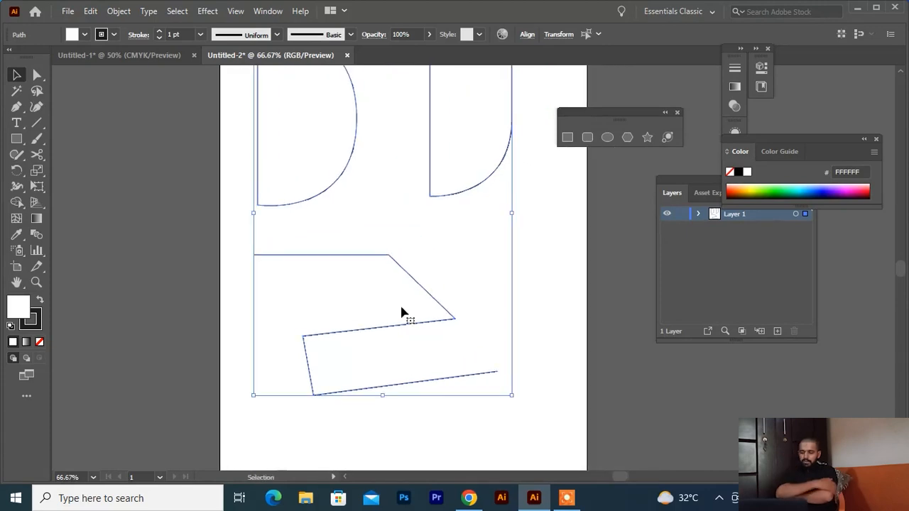
scroll(402, 291, down, 2)
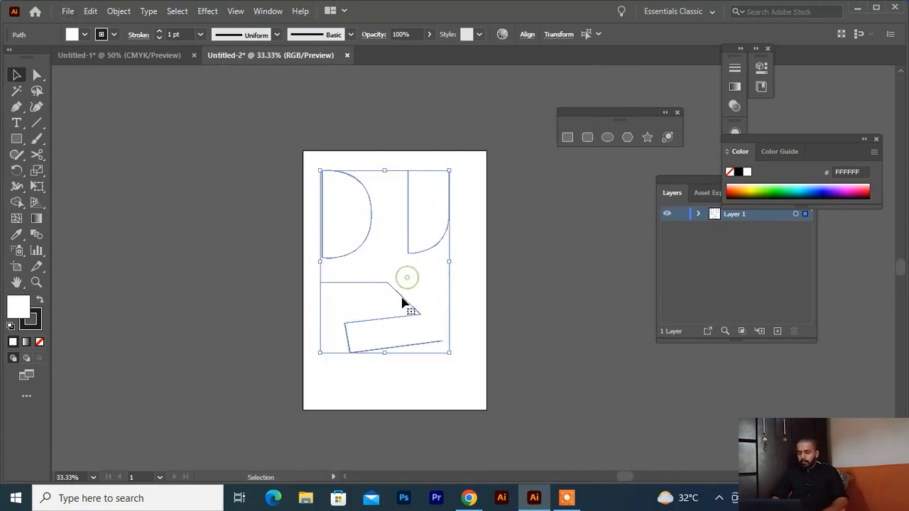
click(480, 188)
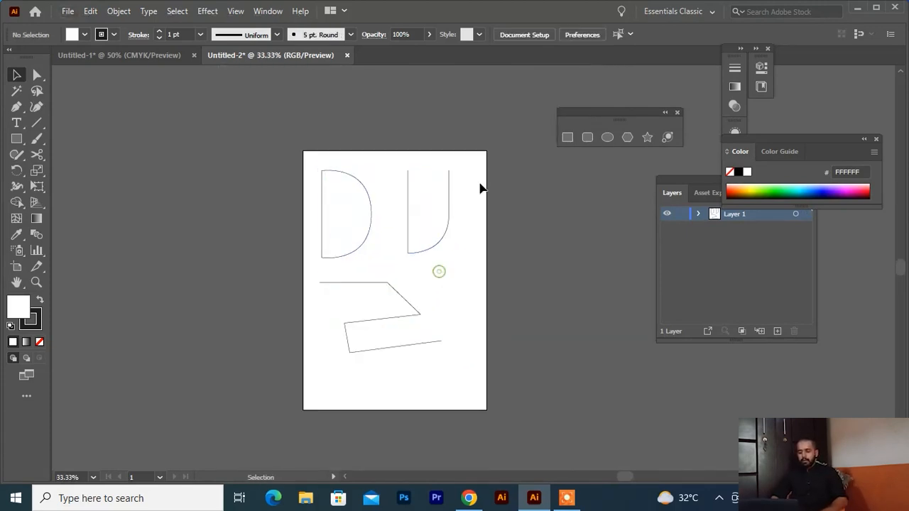
drag(481, 175, 305, 369)
key(Delete)
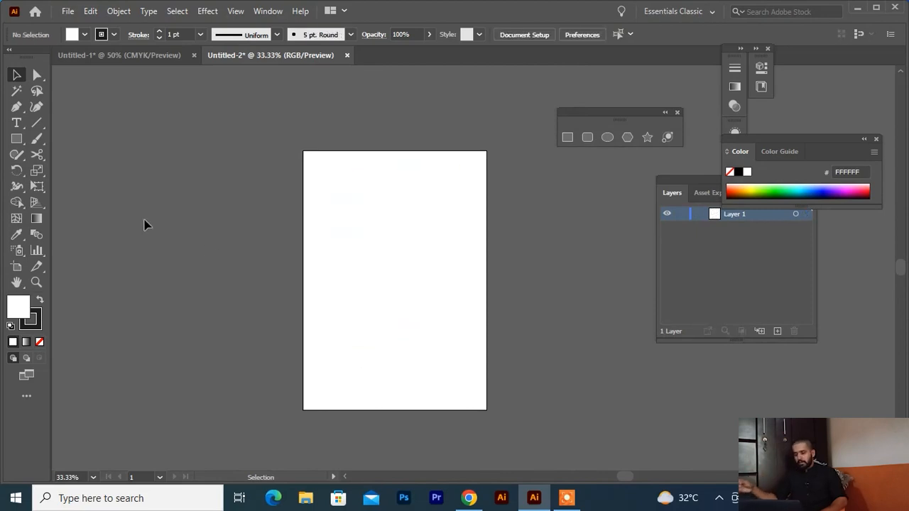
click(17, 106)
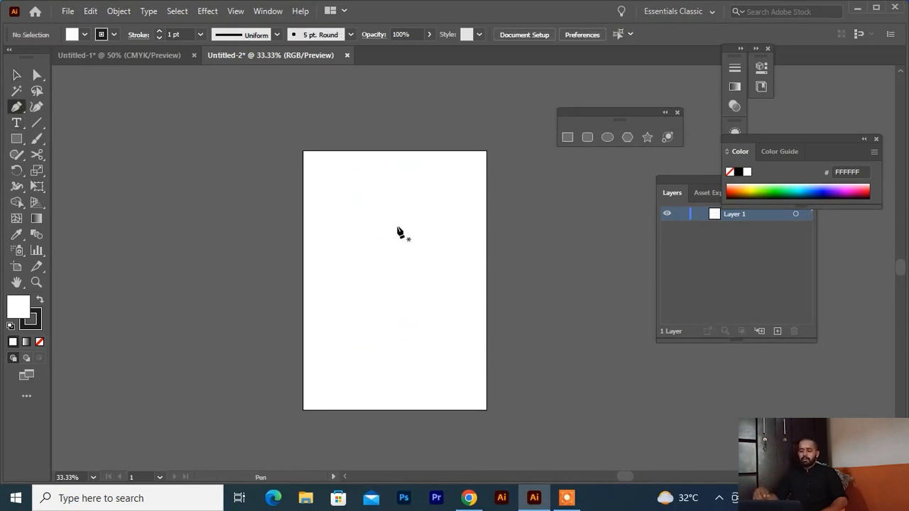
key(ctrl+plus)
key(ctrl+plus)
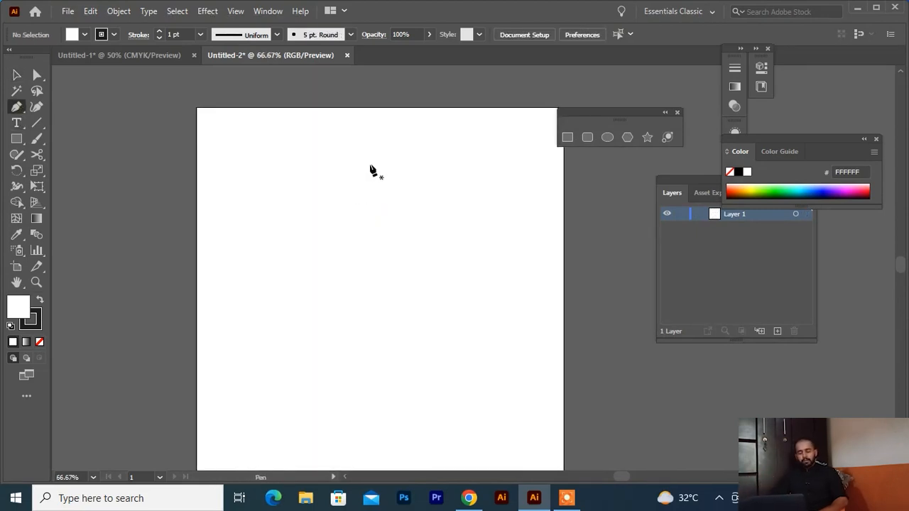
click(371, 164)
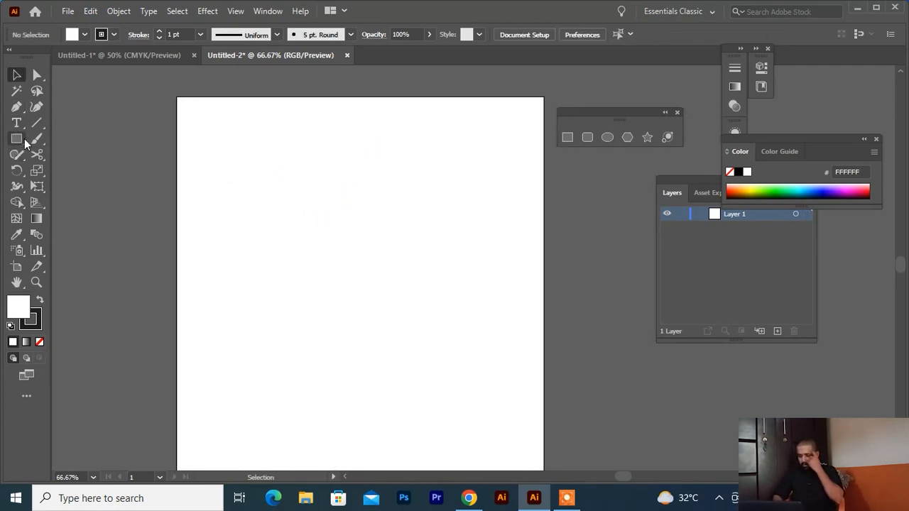
- Draw an open U-shaped curve on the artboard with the Pen tool, pulling long direction handles from its second anchor
click(17, 107)
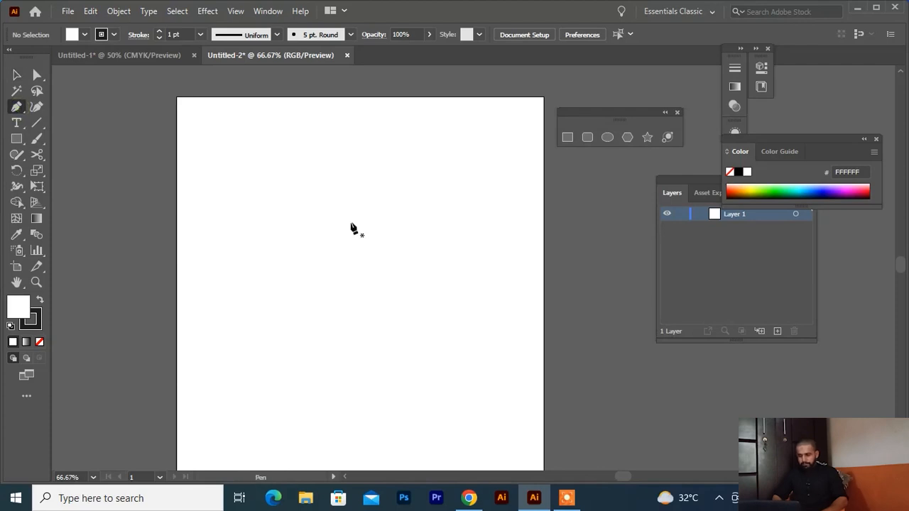
click(228, 197)
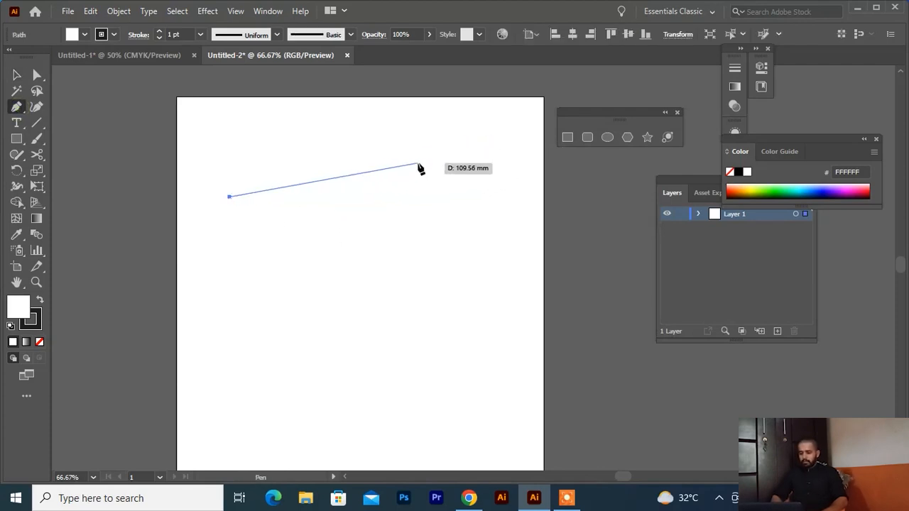
click(418, 164)
drag(419, 164, 579, 86)
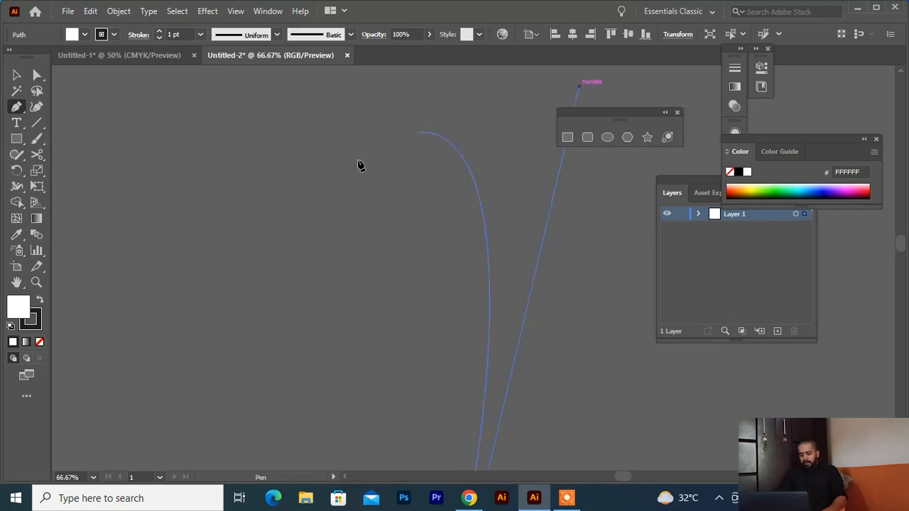
mouse_move(507, 166)
mouse_down()
mouse_move(520, 138)
mouse_move(526, 251)
mouse_move(537, 256)
mouse_move(445, 256)
mouse_move(487, 195)
mouse_move(574, 204)
mouse_move(519, 178)
mouse_up()
key(ctrl+1)
key(ctrl+minus)
key(ctrl+minus)
key(v)
- Select the U-shaped curve and delete it from the artboard
click(529, 198)
click(475, 234)
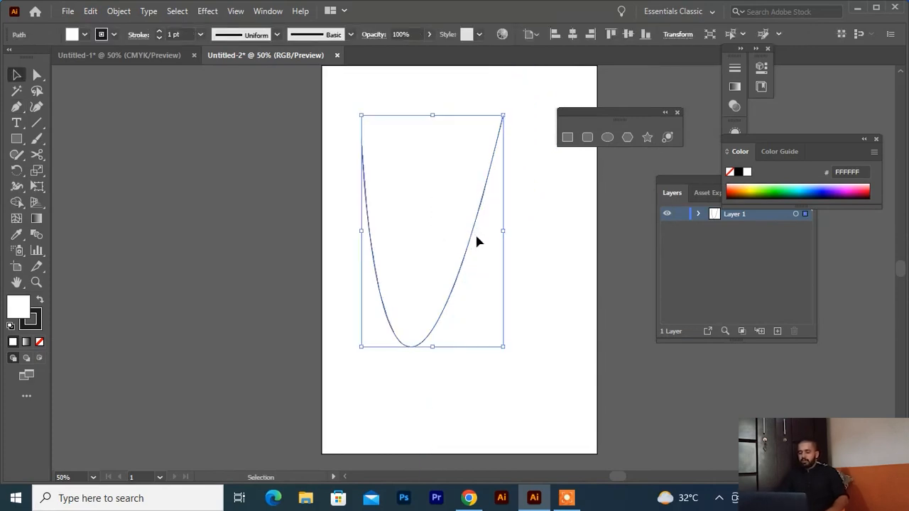
key(Delete)
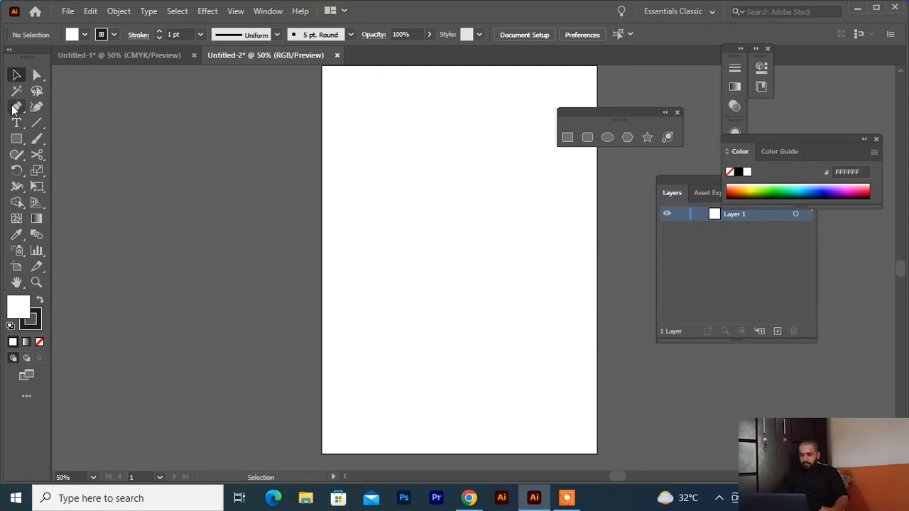
- Draw a closed swoosh about 113 mm wide and 61 mm high with the Pen tool, breaking the far anchor's handle and curving back to the start
key(p)
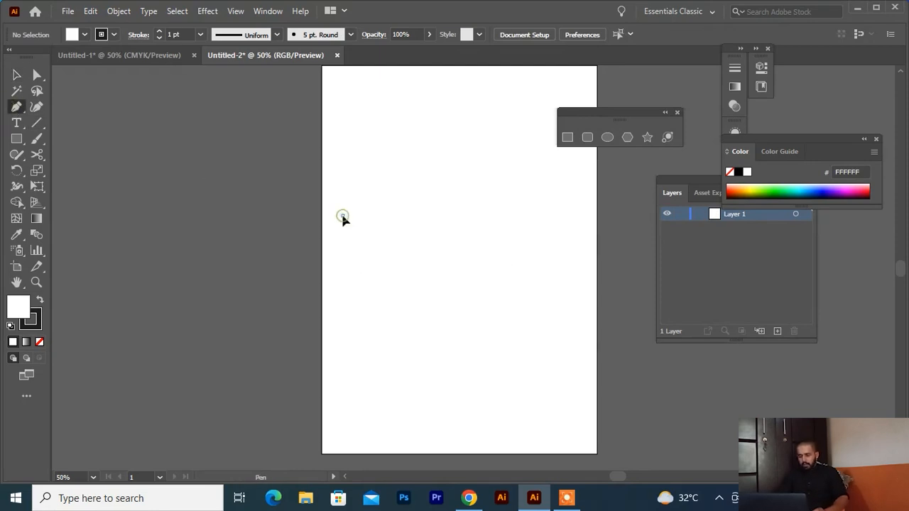
drag(450, 206, 495, 192)
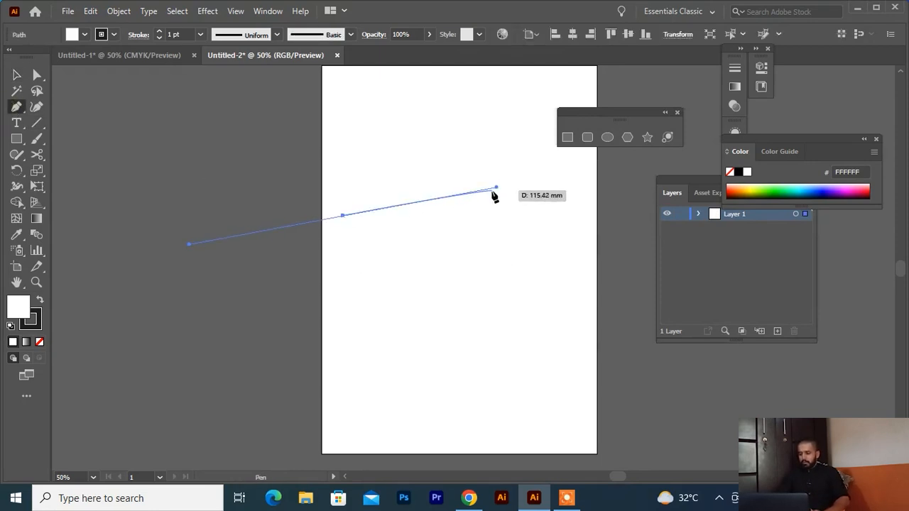
key(ctrl+z)
click(364, 271)
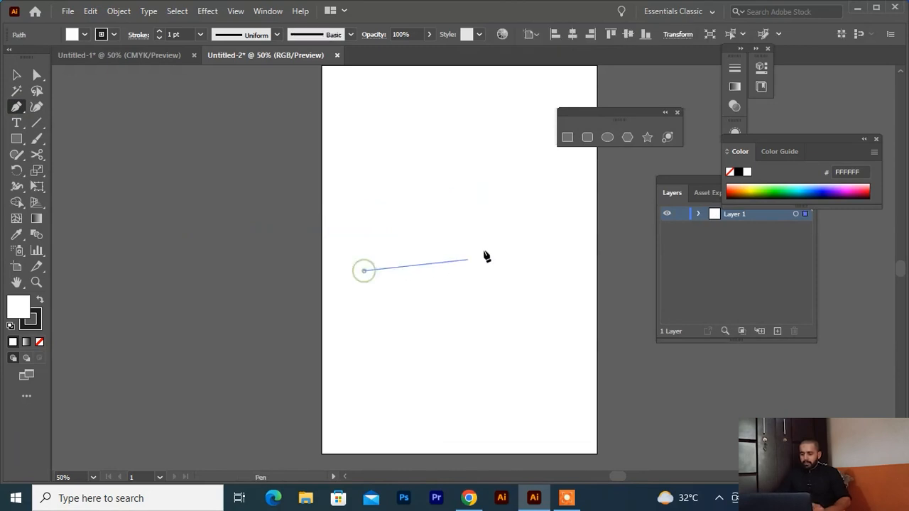
drag(506, 234, 660, 125)
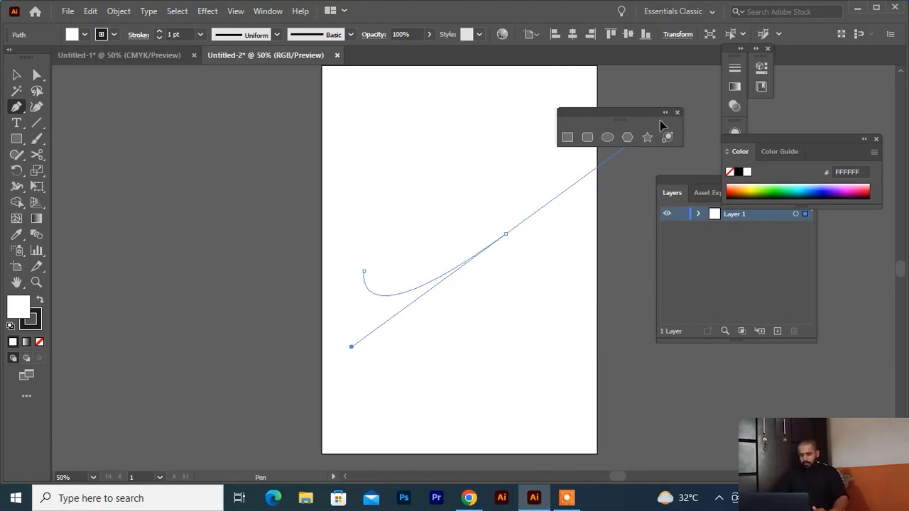
drag(660, 125, 679, 120)
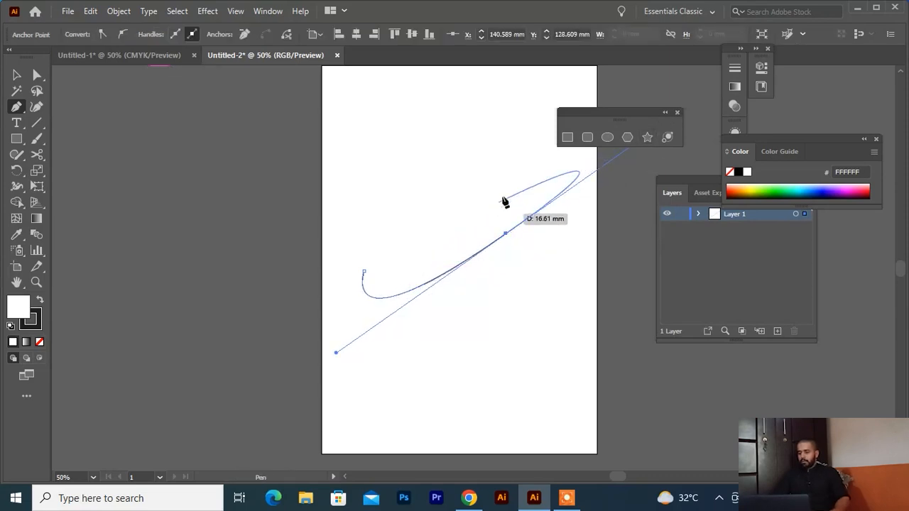
click(508, 235)
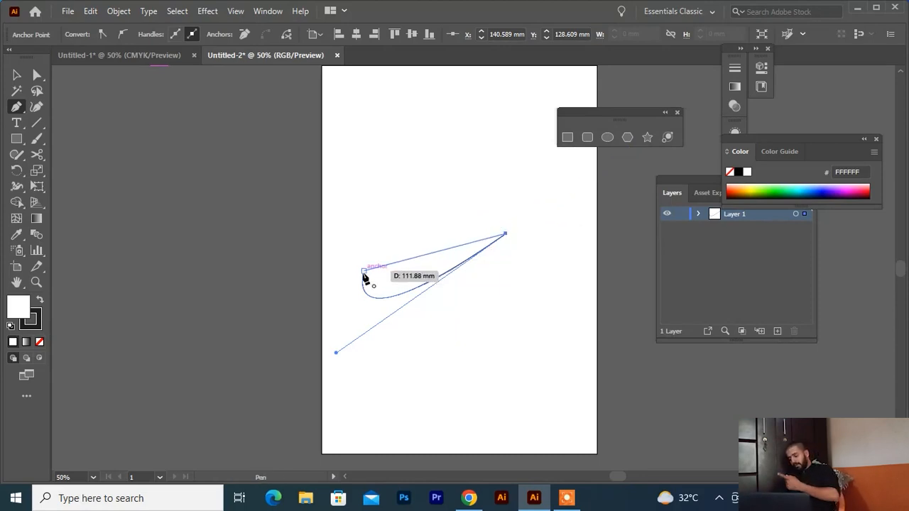
drag(364, 273, 409, 164)
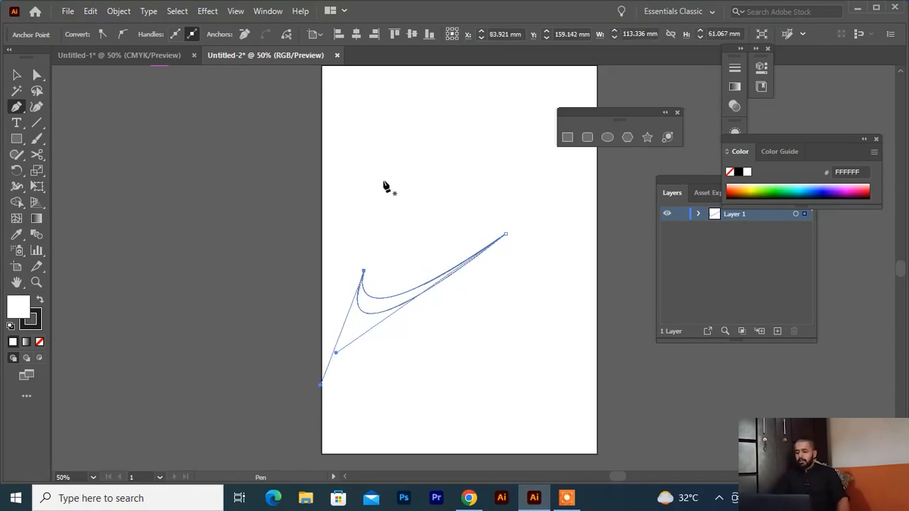
- Deselect the finished swoosh and move it off the artboard onto the empty canvas to its left
key(v)
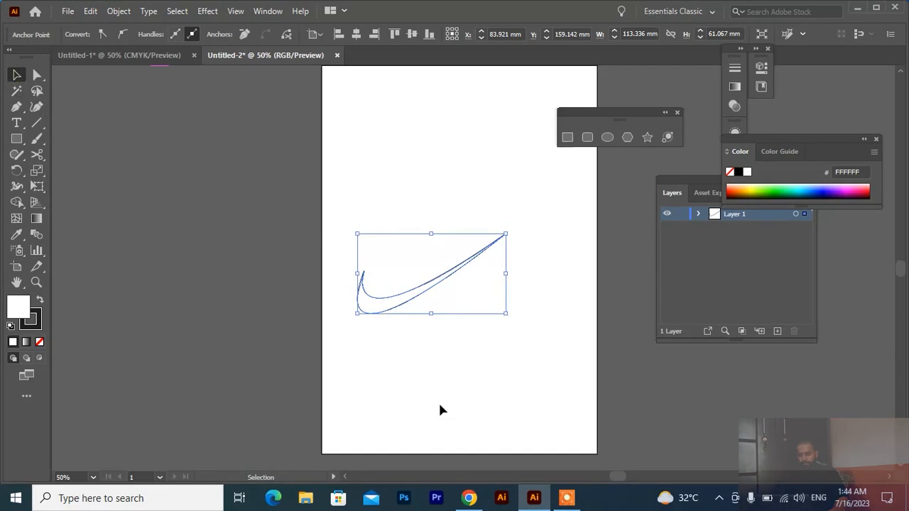
click(438, 400)
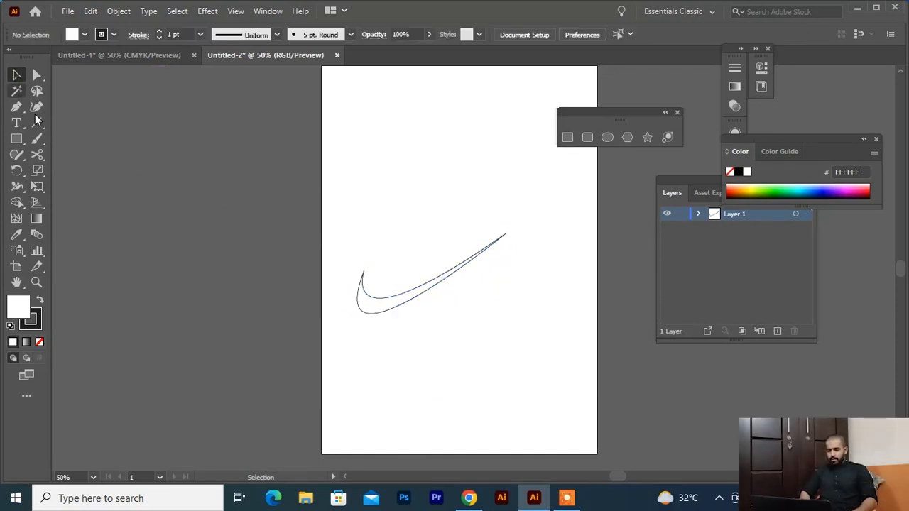
drag(418, 304, 203, 199)
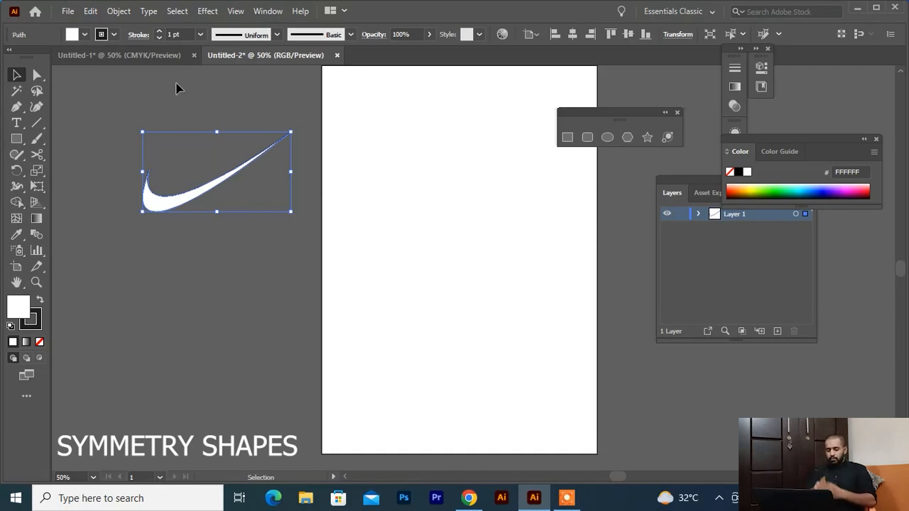
- Switch to the Untitled-1 document and move the symmetry shapes reference image onto the canvas left of the artboard
click(144, 57)
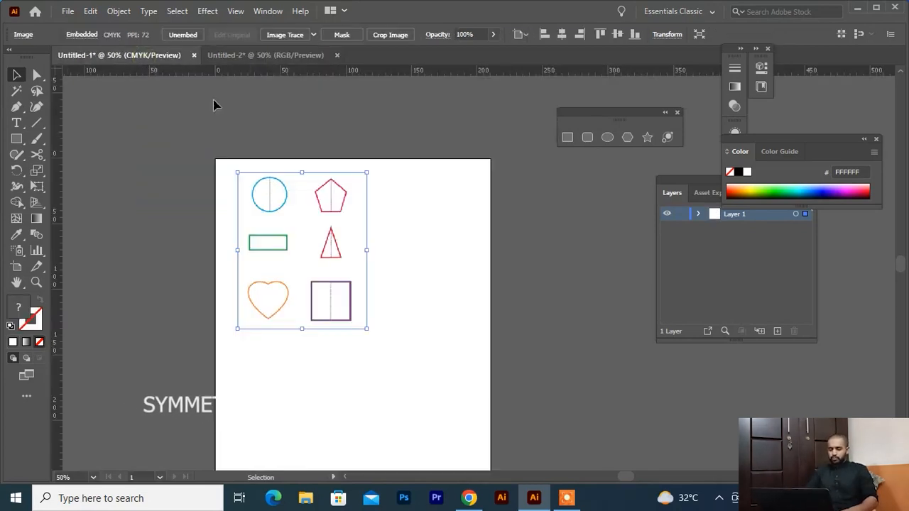
click(378, 310)
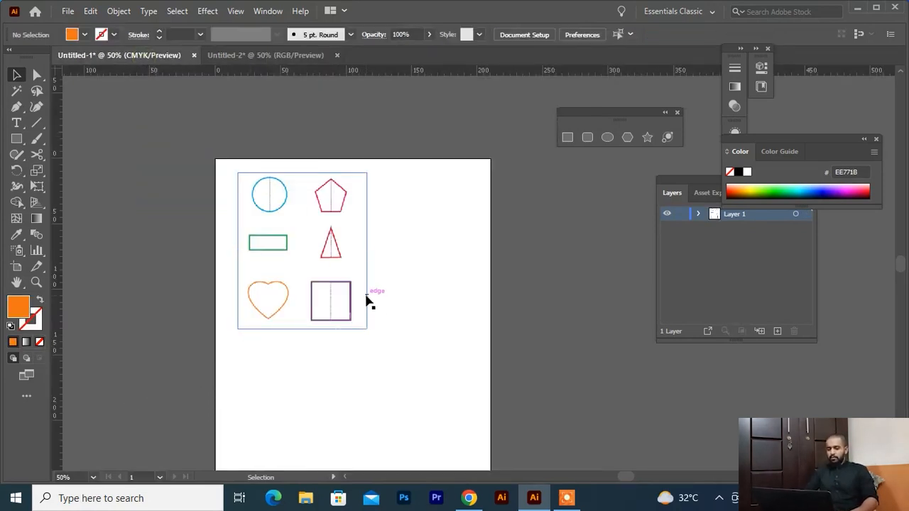
scroll(270, 263, up, 2)
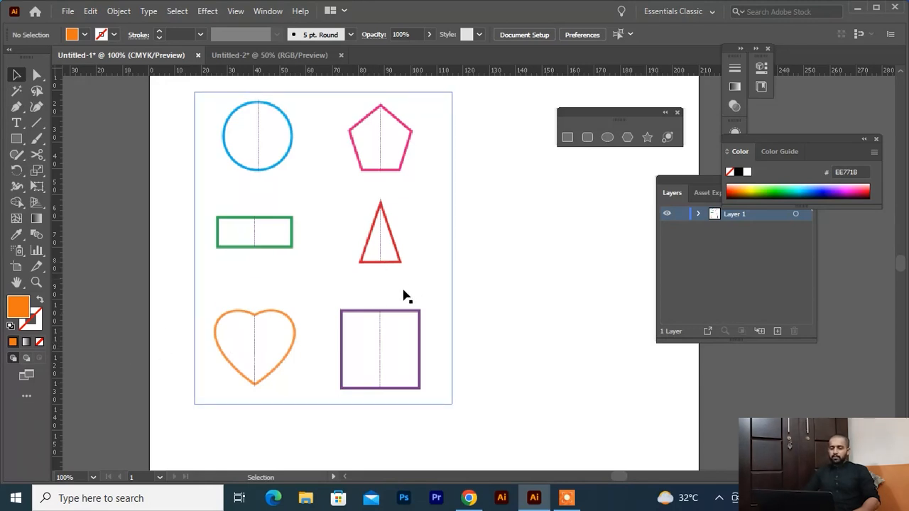
scroll(399, 310, down, 2)
drag(404, 320, 171, 293)
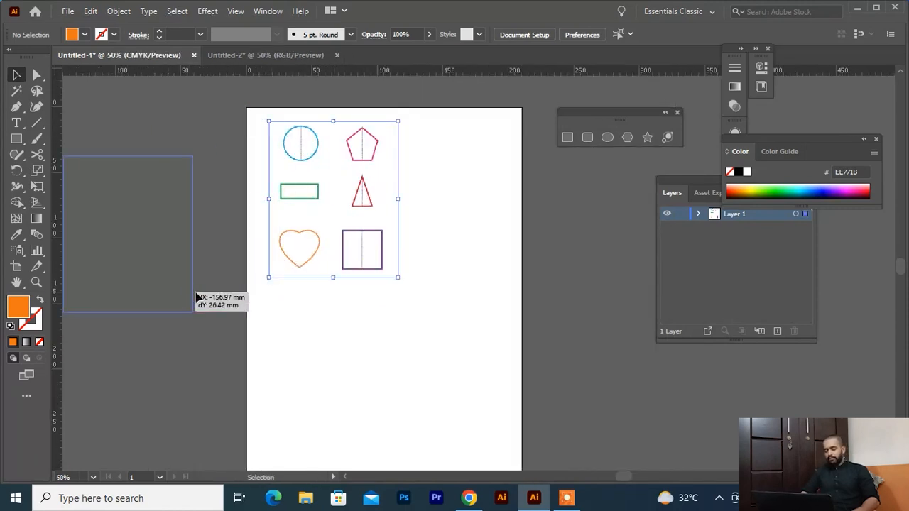
drag(342, 221, 360, 200)
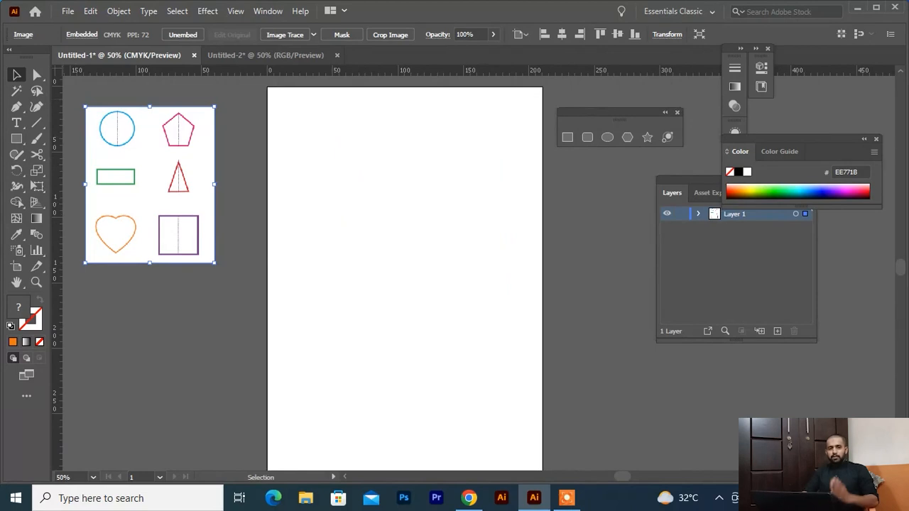
- Draw the left half of a heart with the Pen tool, aligning its lower point vertically beneath the starting anchor, and end the path
click(14, 110)
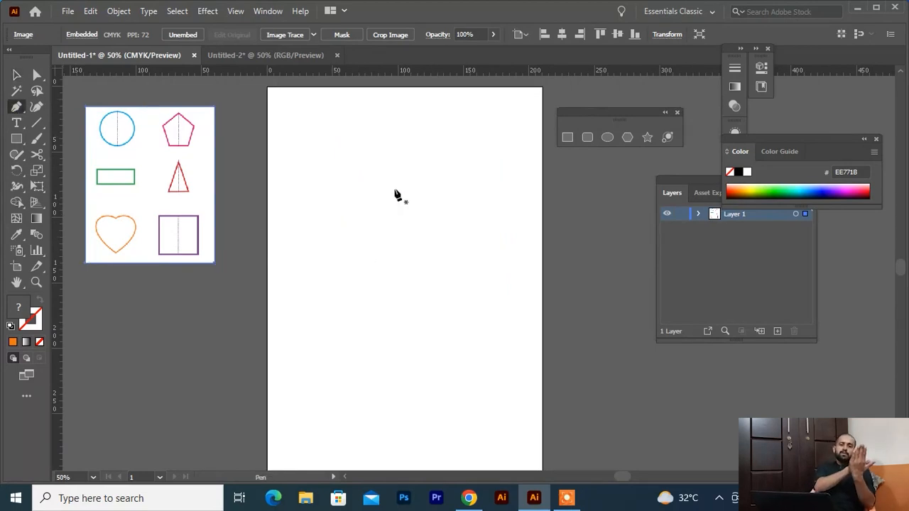
drag(398, 193, 283, 158)
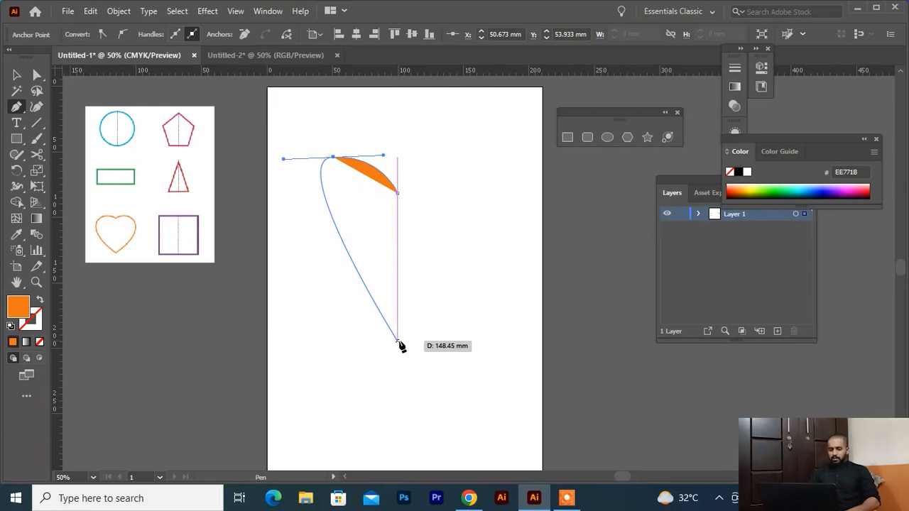
drag(397, 341, 508, 391)
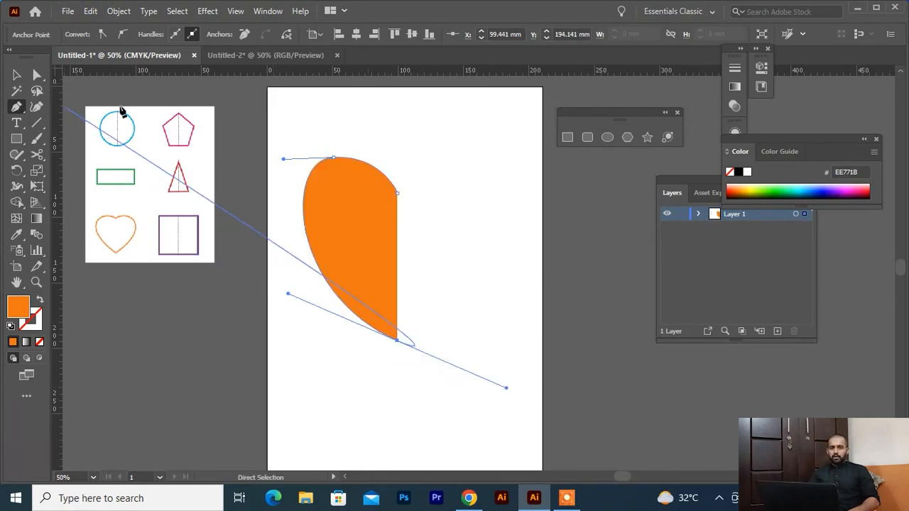
key(Escape)
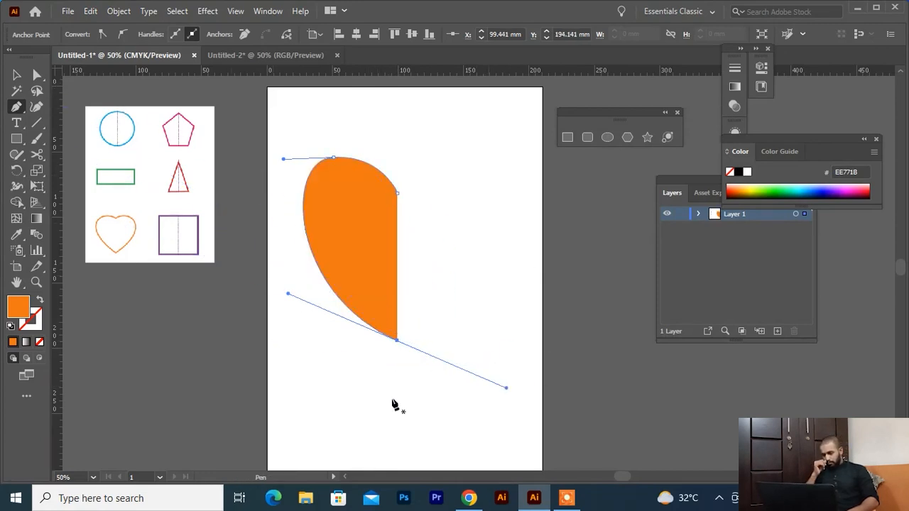
- Move the orange half heart up and left to the artboard's upper-left corner
key(v)
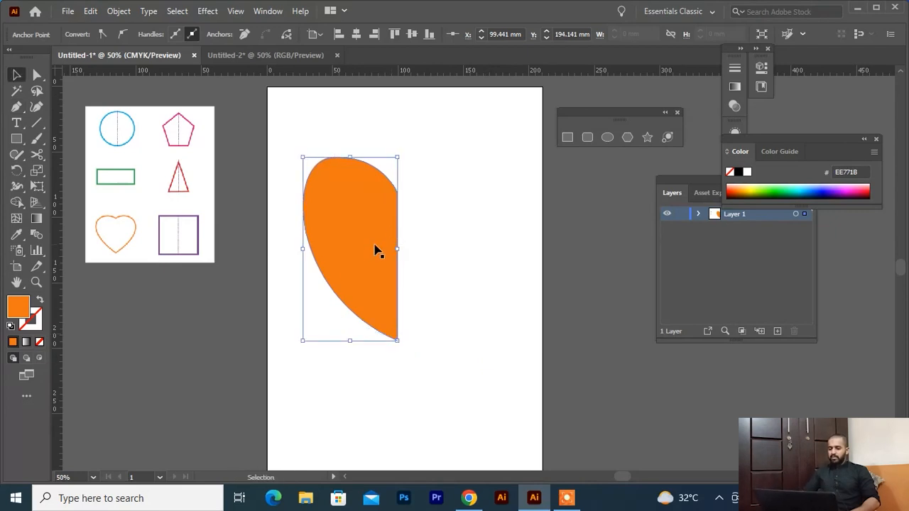
drag(377, 340, 379, 227)
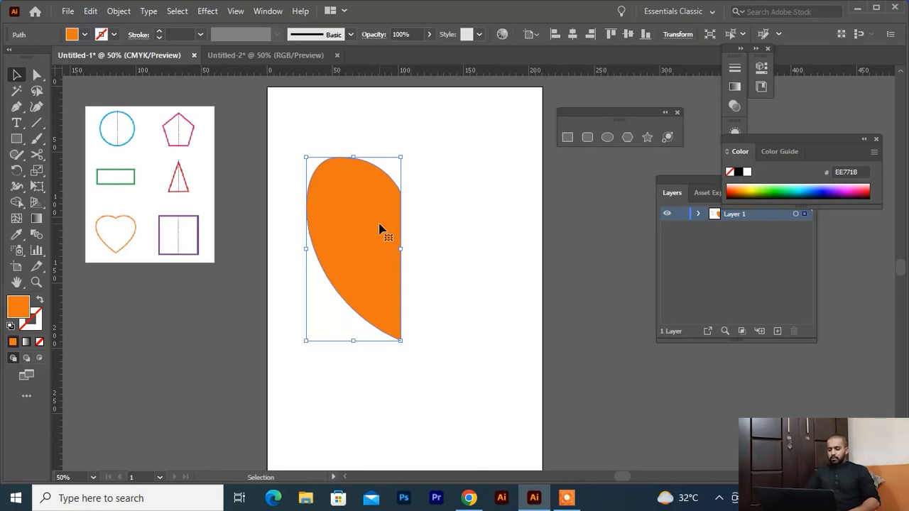
drag(379, 225, 332, 148)
- Draw a complete closed heart freehand below the half heart with the Pen tool, breaking the handle at its lower point
key(p)
click(366, 328)
drag(326, 287, 363, 287)
drag(367, 425, 446, 460)
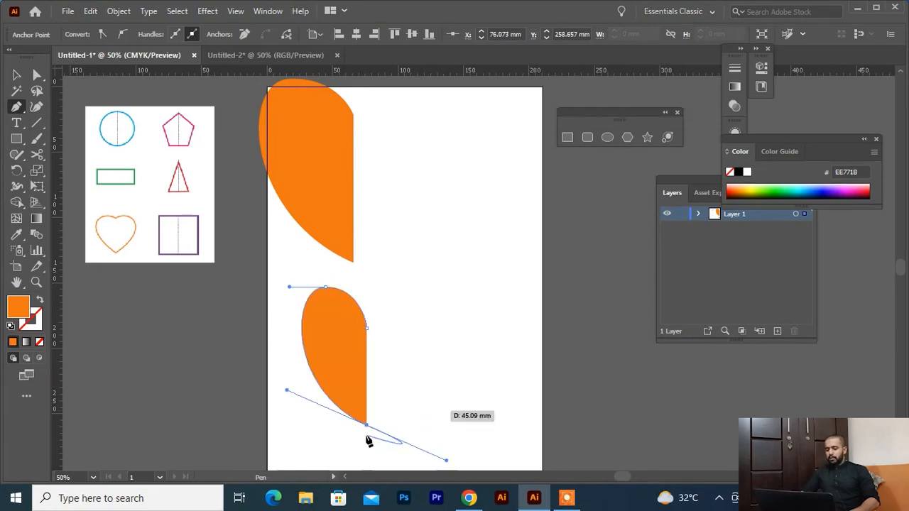
click(366, 425)
drag(448, 306, 420, 263)
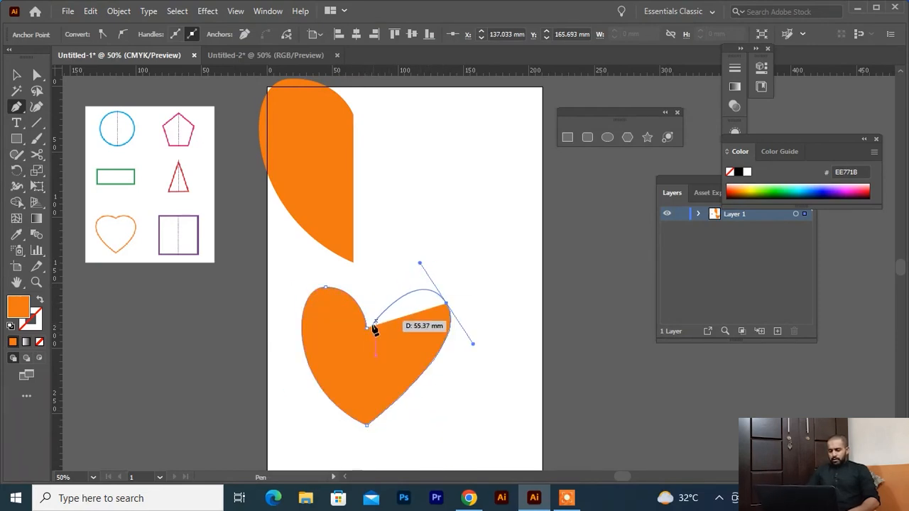
click(368, 327)
key(v)
click(390, 384)
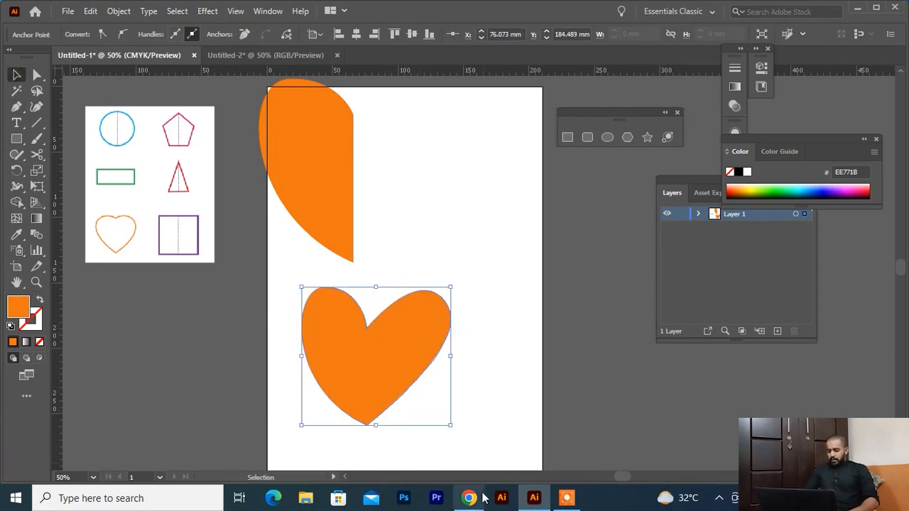
- Select the freehand complete heart and delete it, keeping the half heart
click(511, 306)
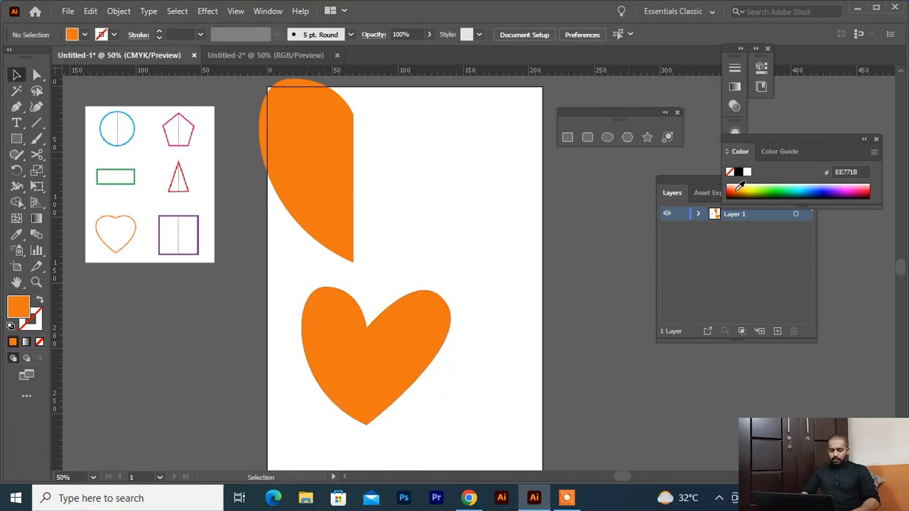
click(419, 375)
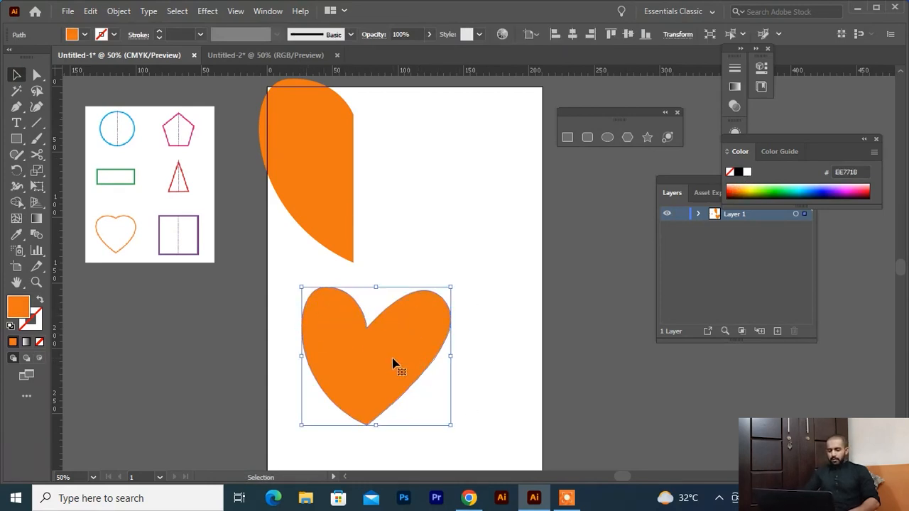
key(Delete)
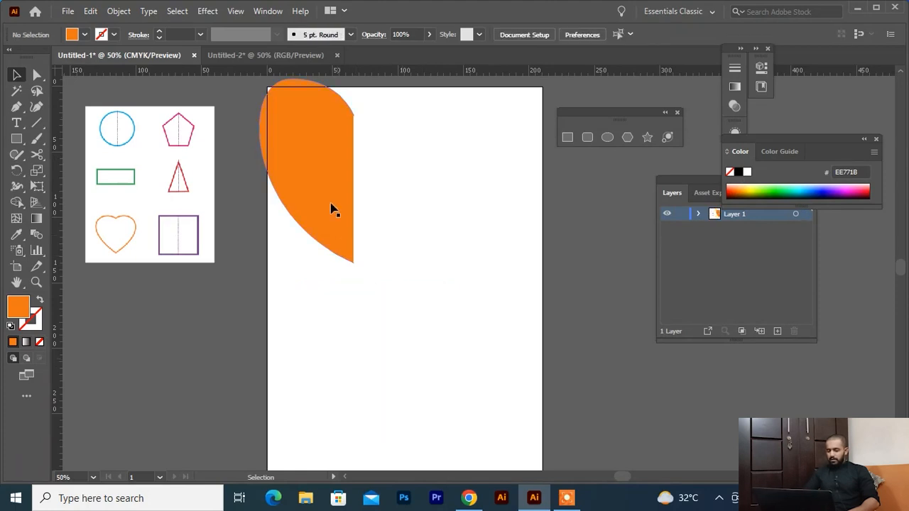
- Show the rulers in the Untitled-2 document and clear the orange half heart from Untitled-1
mouse_move(342, 220)
mouse_down()
mouse_move(402, 324)
mouse_move(344, 237)
mouse_up()
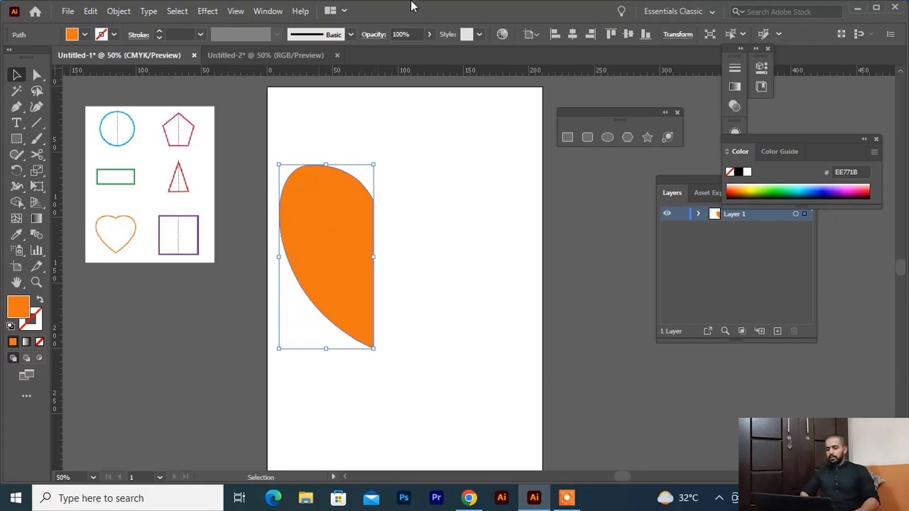
click(277, 57)
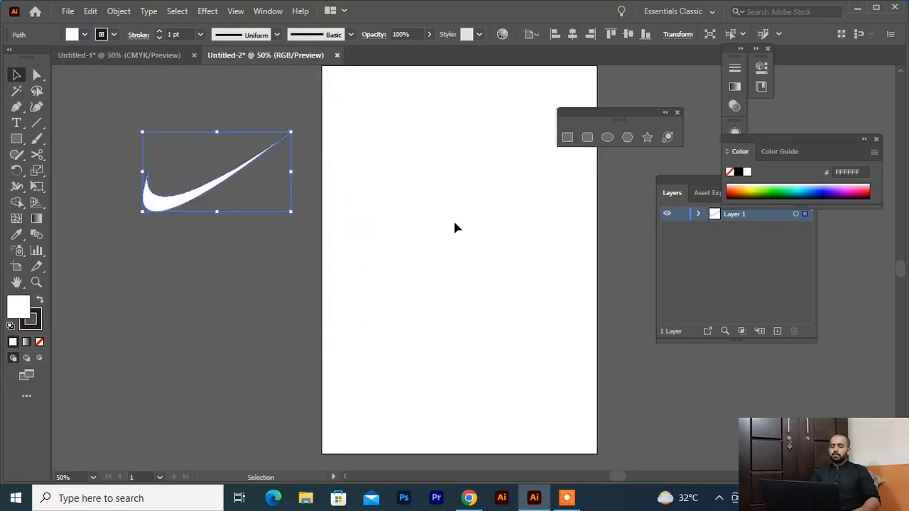
drag(382, 182, 329, 240)
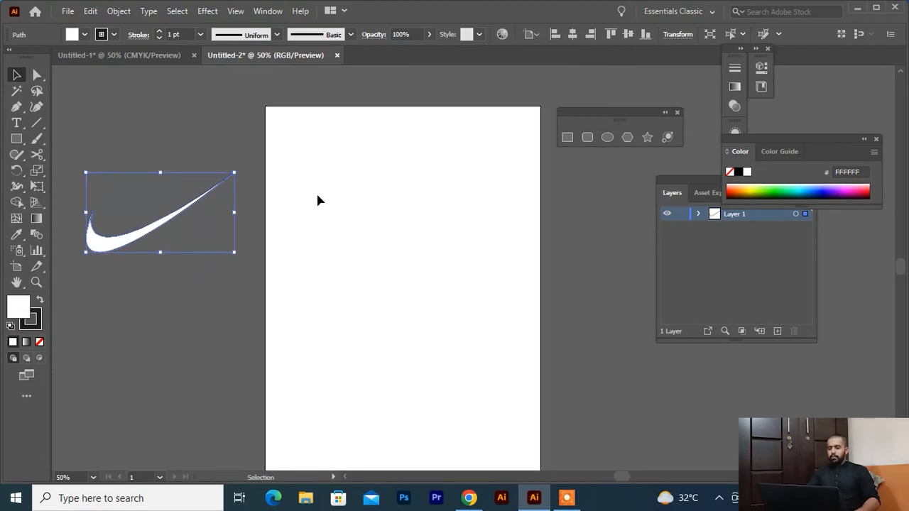
key(ctrl+r)
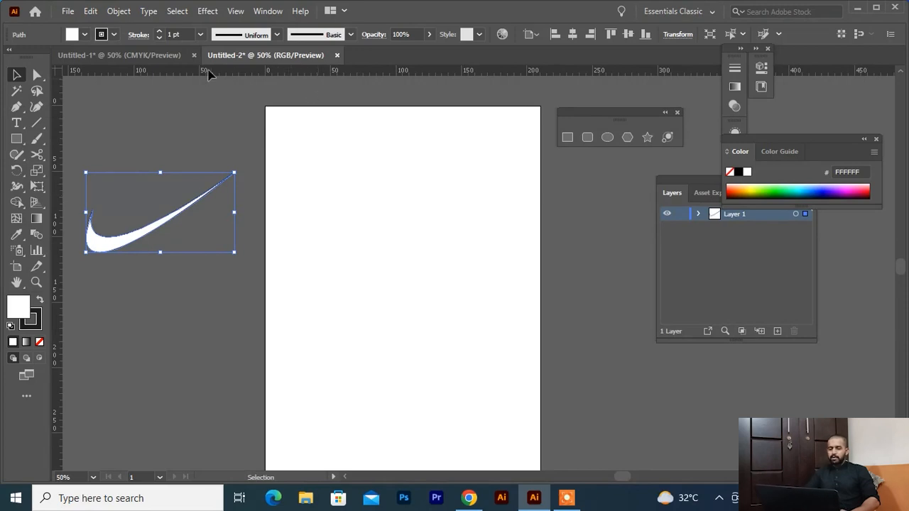
click(167, 53)
drag(679, 319, 680, 320)
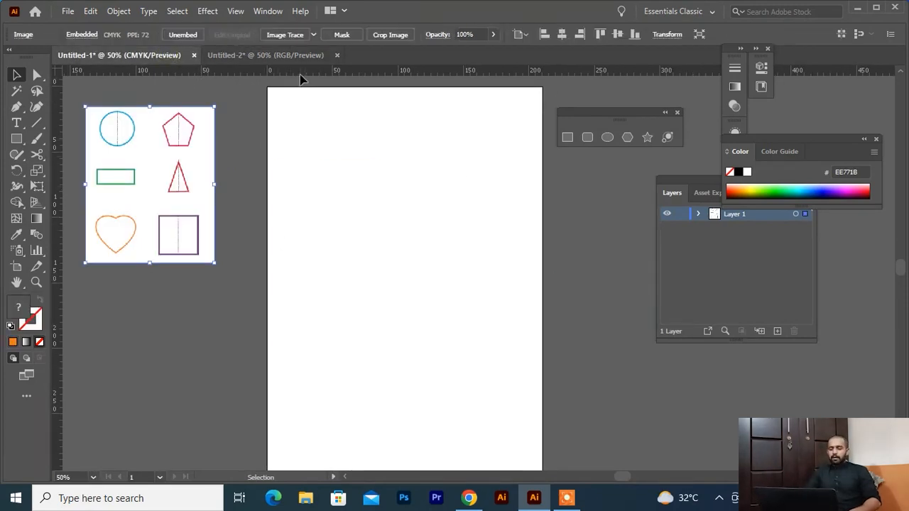
- Add a horizontal ruler guide across the artboard, then select and delete it
drag(299, 70, 348, 291)
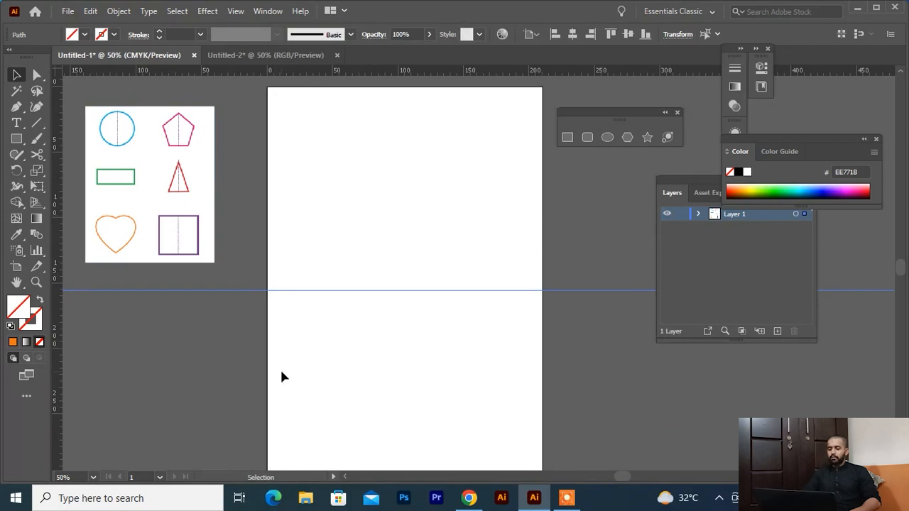
drag(458, 237, 381, 366)
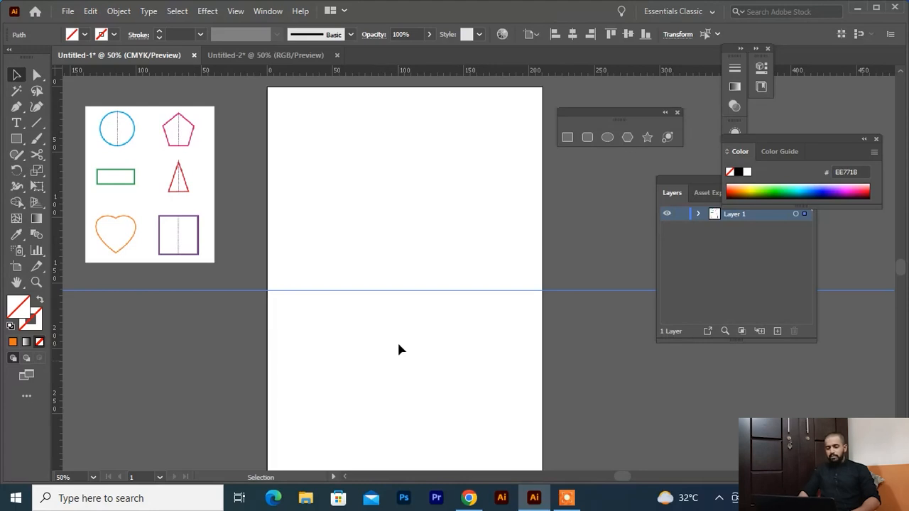
drag(428, 166, 327, 377)
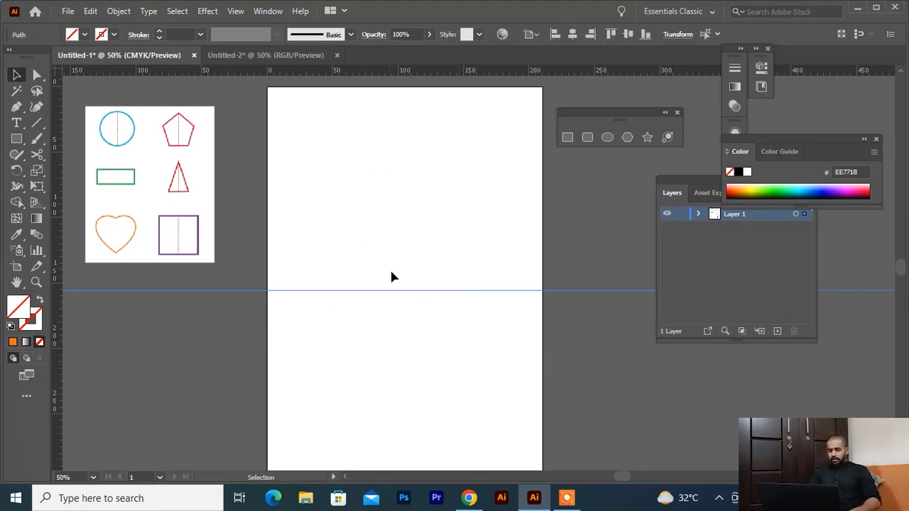
key(Delete)
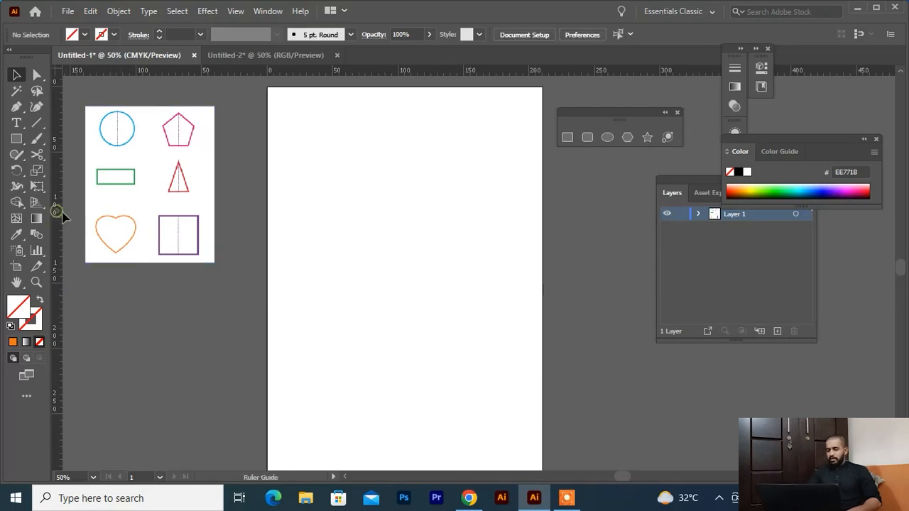
- Place a vertical ruler guide at about 91 mm across the artboard and deselect it
drag(58, 215, 386, 256)
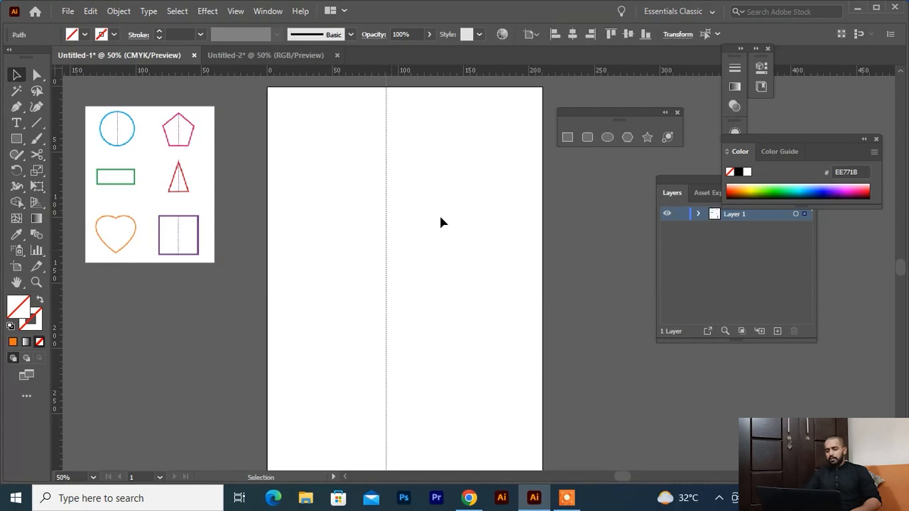
drag(440, 202, 355, 276)
click(434, 198)
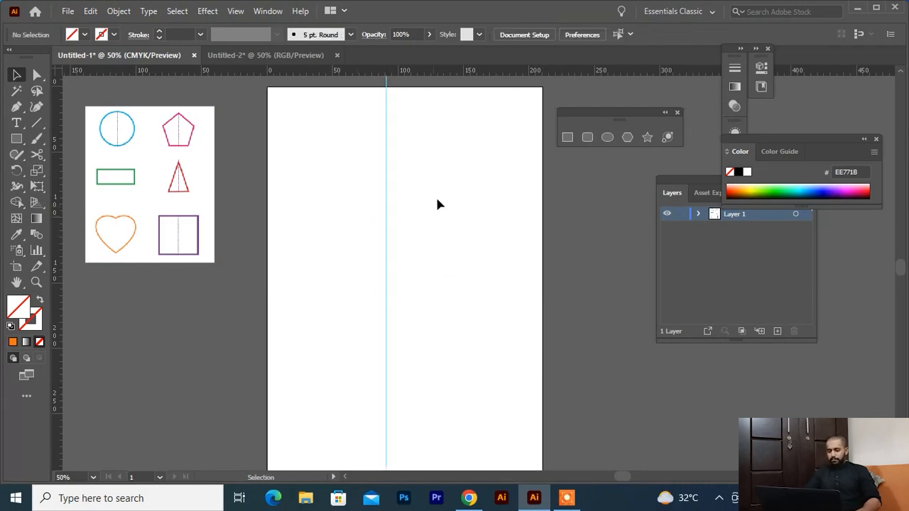
drag(444, 186, 347, 292)
click(446, 266)
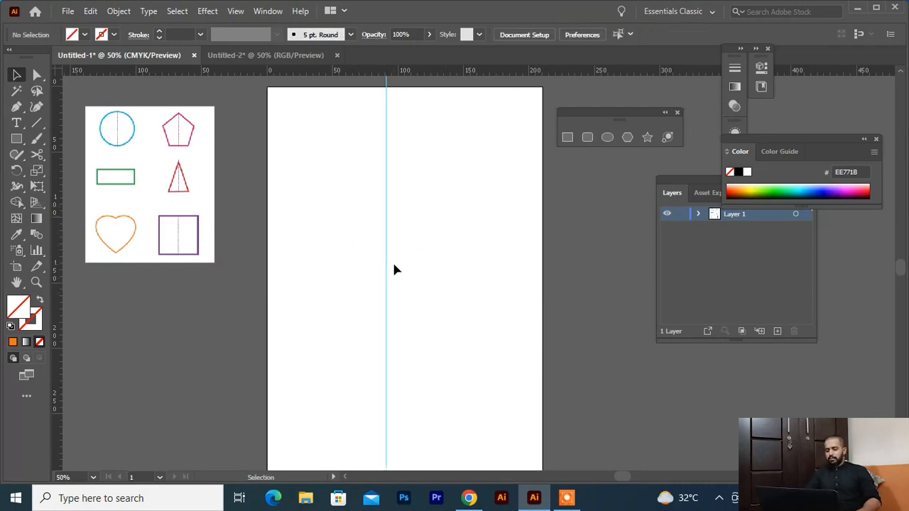
- Move the vertical guide 9.14 mm to the right, to about 100 mm on the ruler
drag(386, 266, 398, 270)
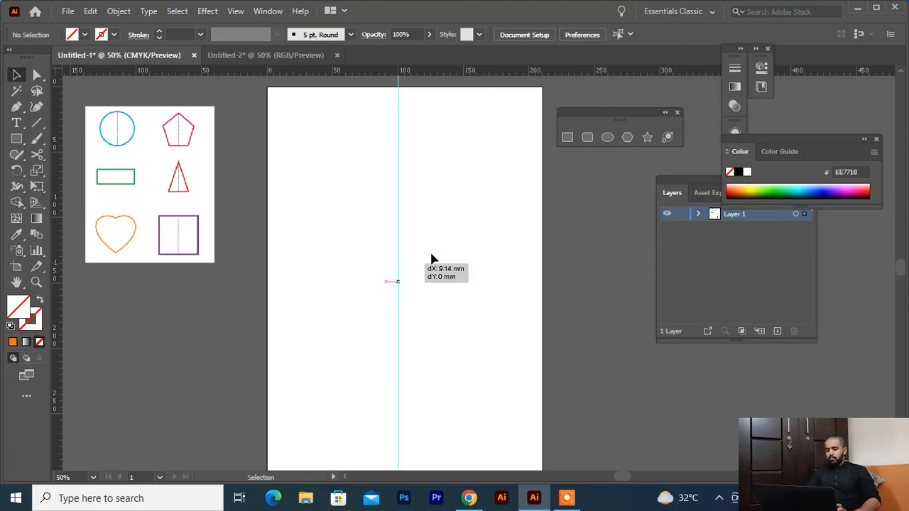
drag(452, 195, 388, 242)
click(468, 206)
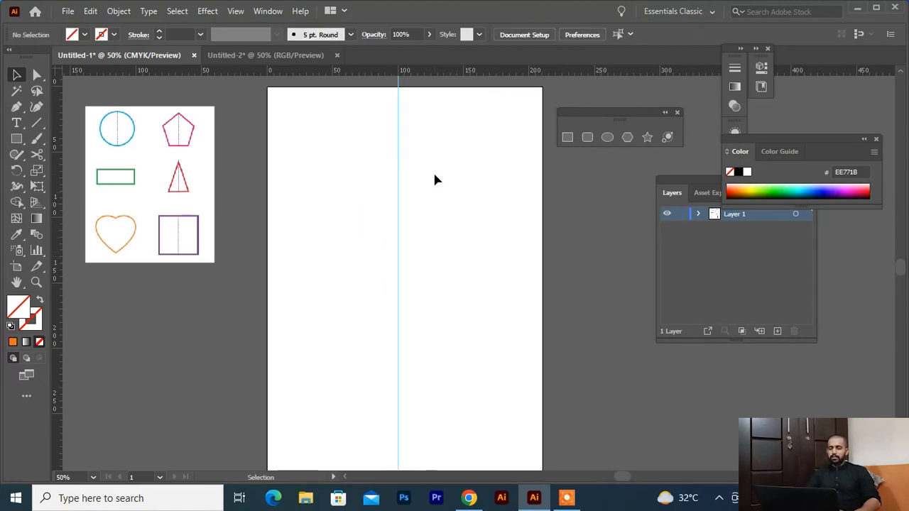
drag(434, 176, 360, 230)
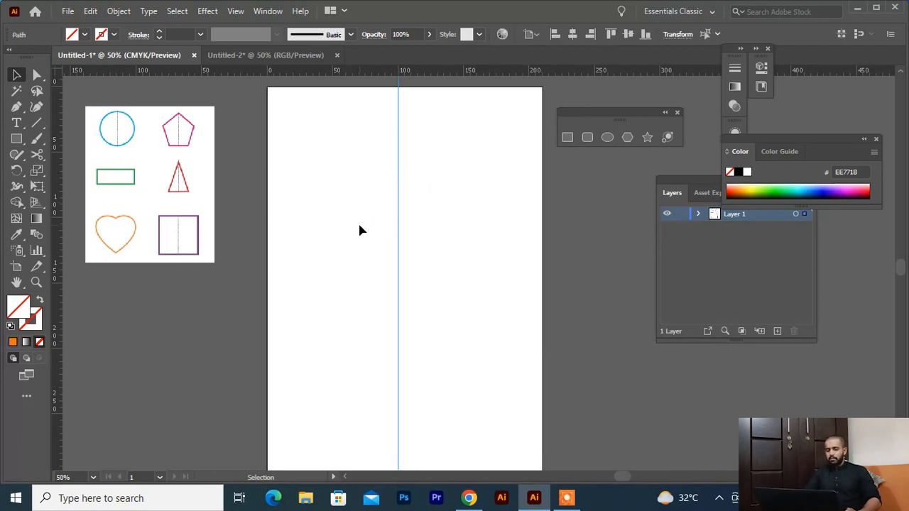
click(417, 212)
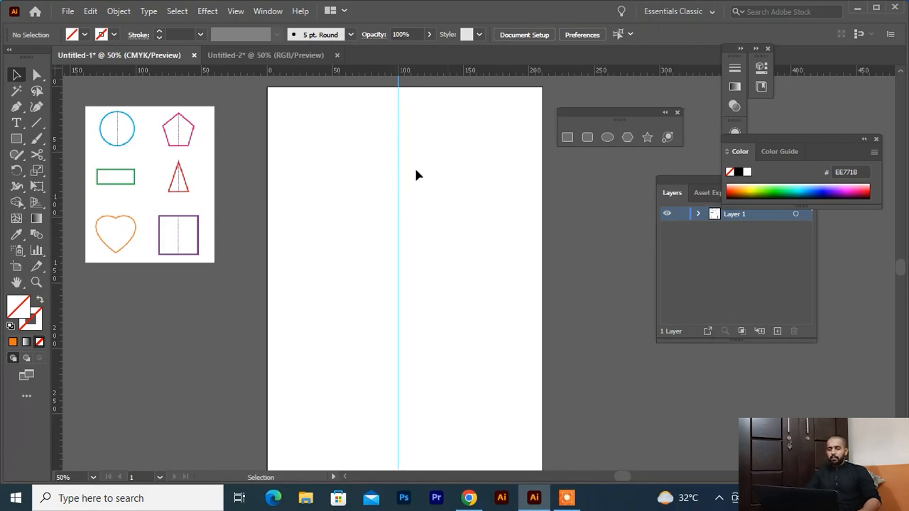
- Lock the guides and check whether the vertical guide can still be selected
right_click(457, 169)
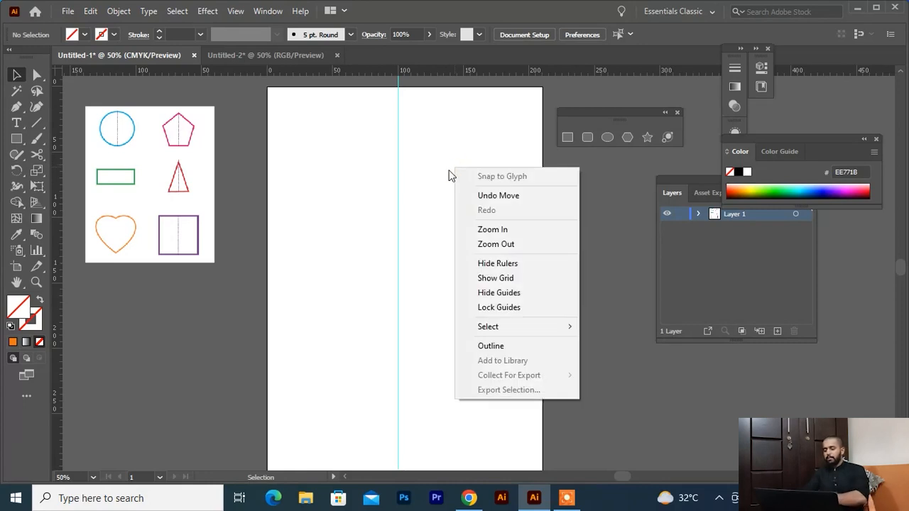
click(485, 309)
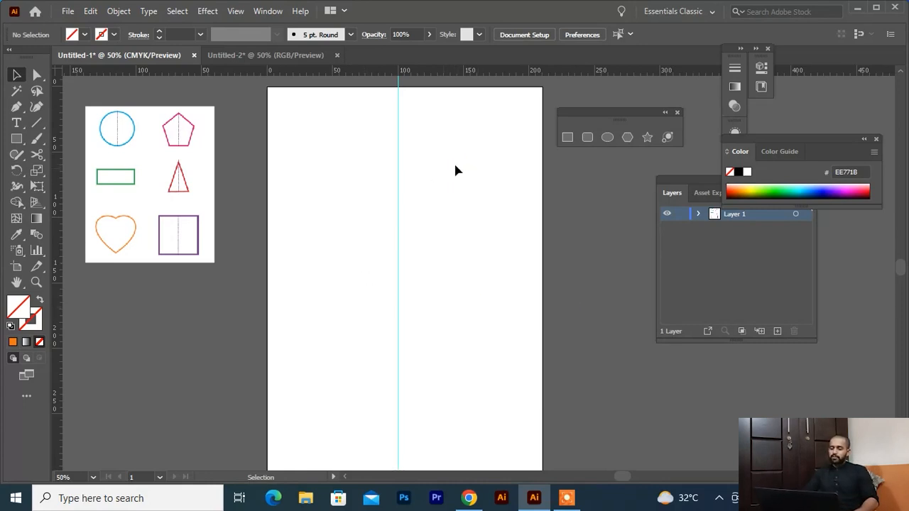
drag(432, 167, 317, 268)
drag(458, 185, 372, 264)
drag(451, 115, 333, 242)
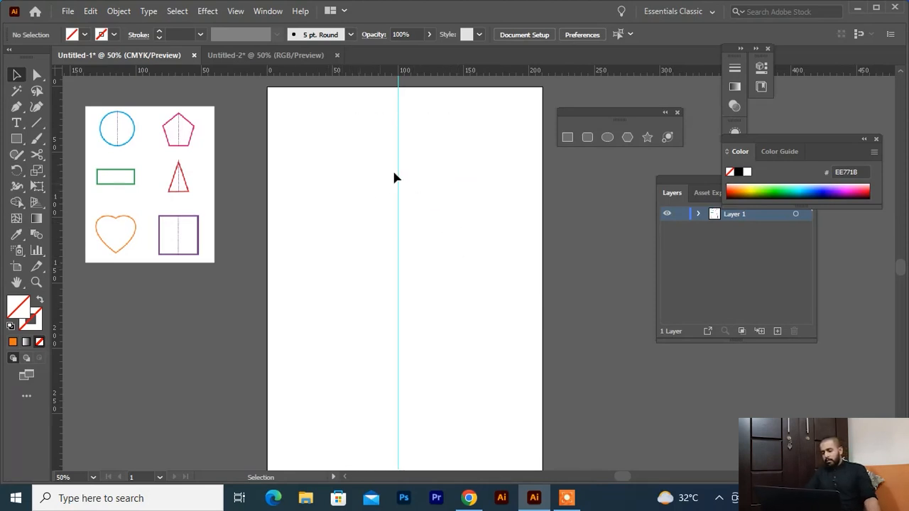
- Move the reference image of symmetrical shapes to the empty area right of the artboard
drag(165, 182, 320, 191)
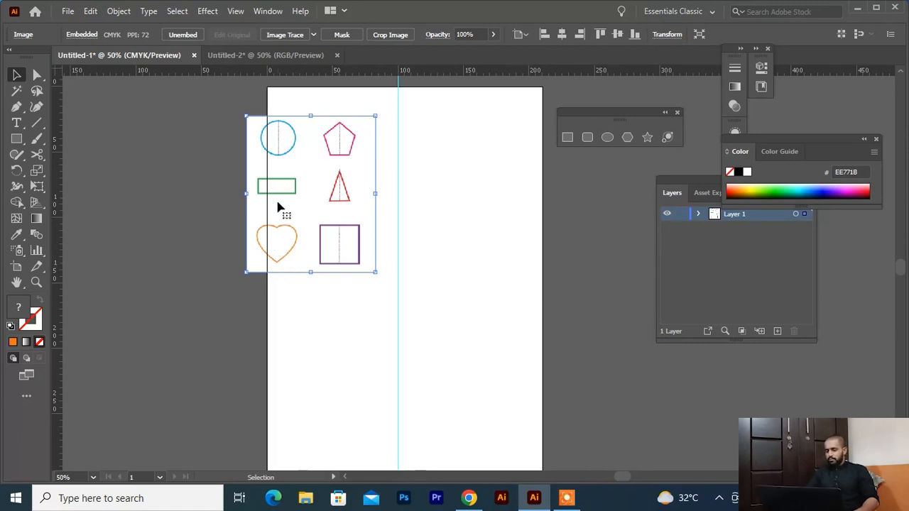
drag(282, 205, 587, 287)
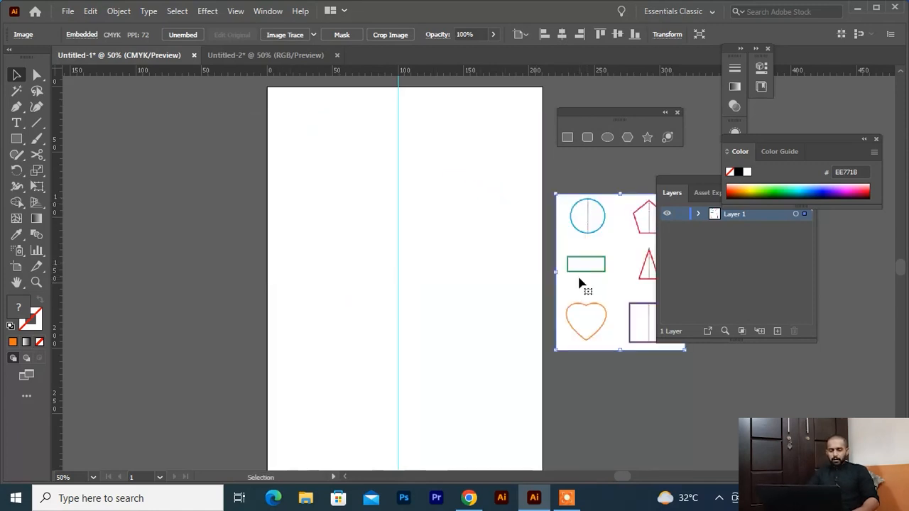
- Draw the left half of a heart with the Pen tool, starting and finishing on the vertical guide, and end the path
click(17, 107)
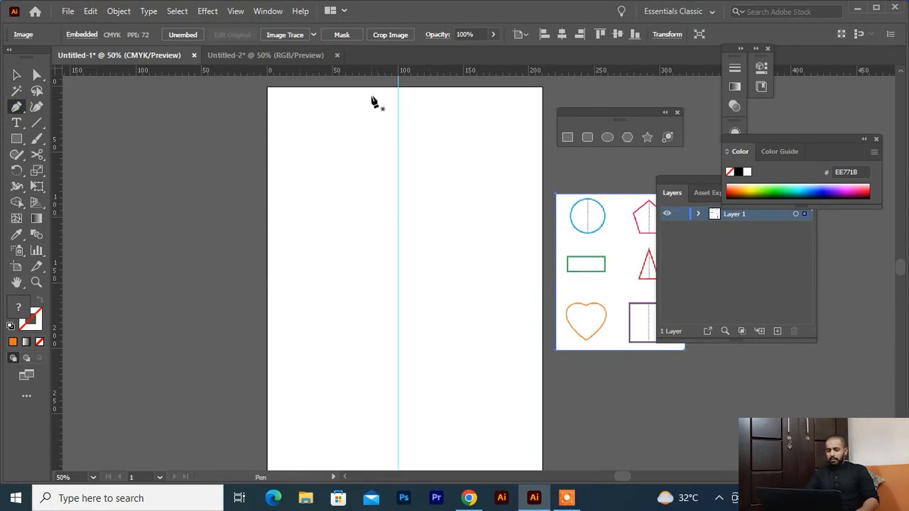
click(398, 181)
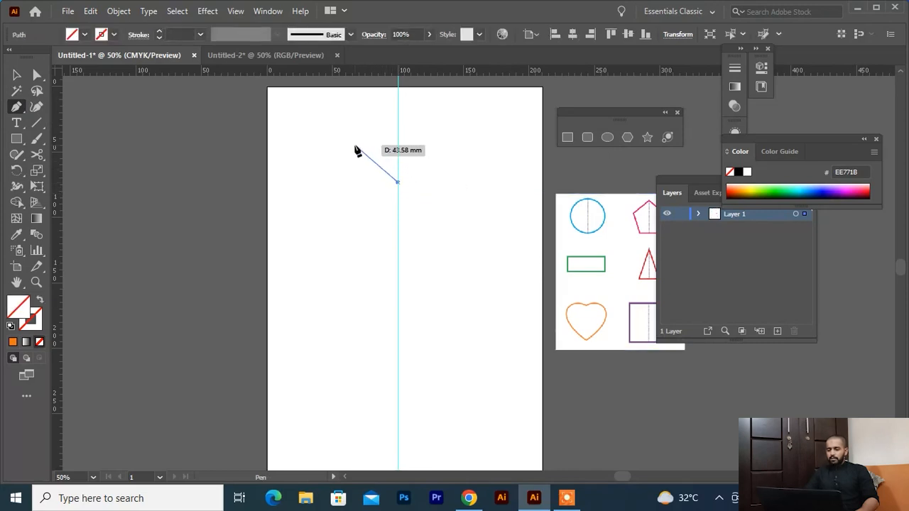
drag(342, 147, 299, 148)
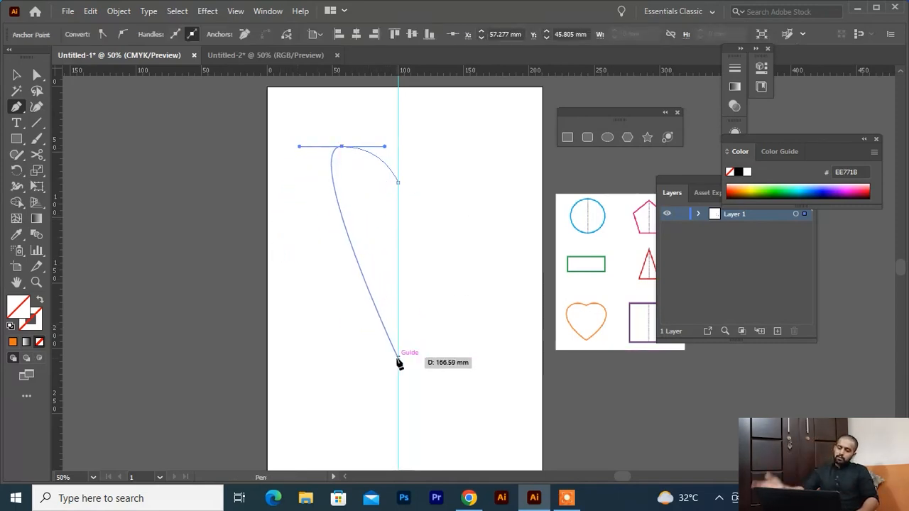
drag(399, 360, 524, 406)
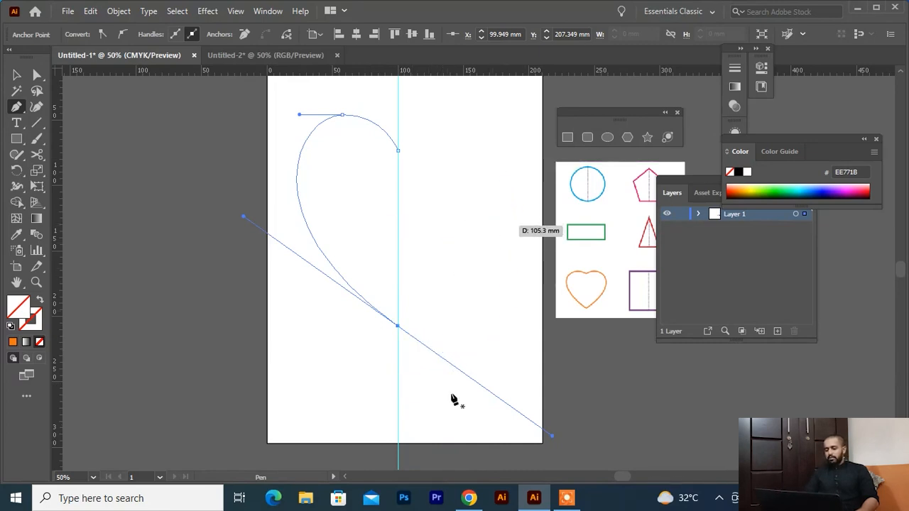
key(Escape)
click(485, 256)
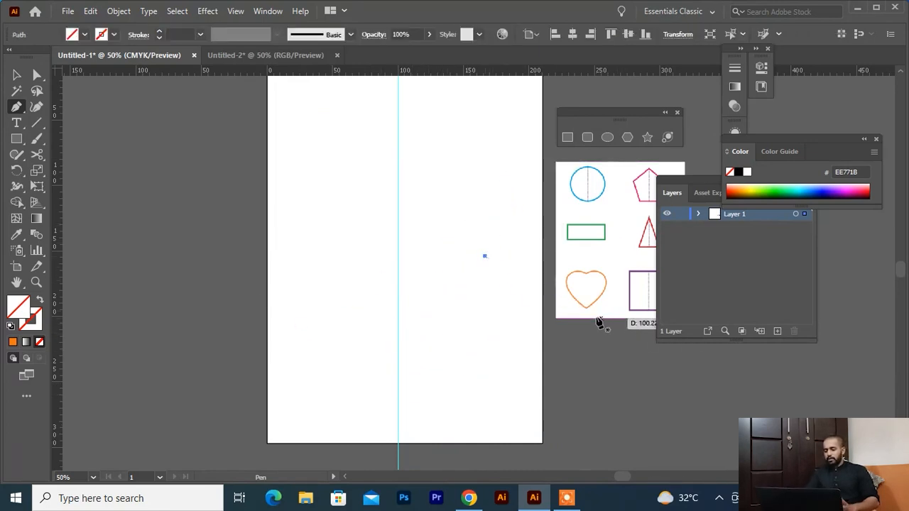
key(v)
drag(424, 192, 513, 323)
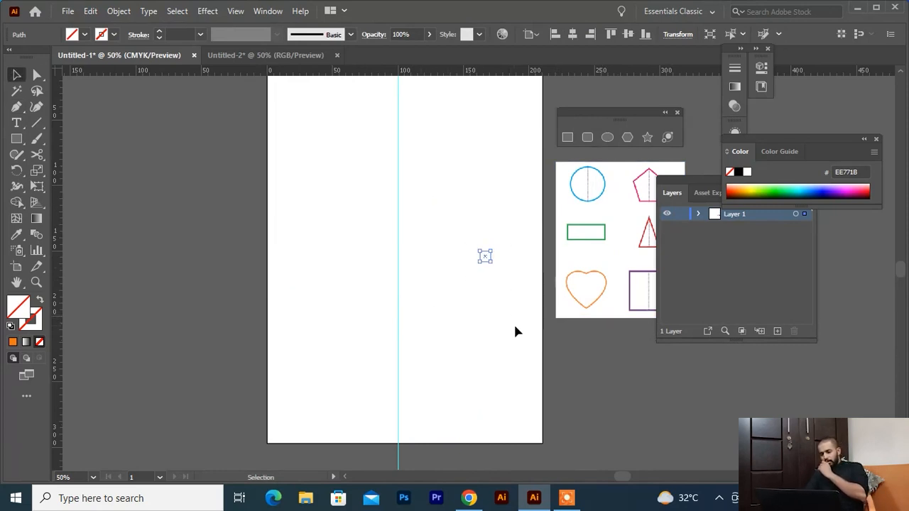
key(Delete)
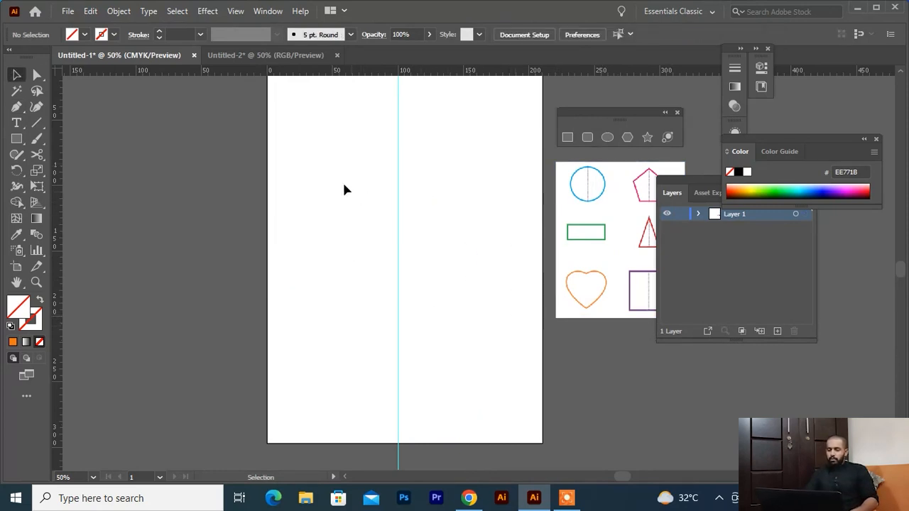
- Select the half-heart path and apply the default white fill and 1 pt black stroke to it
drag(352, 166, 286, 271)
click(320, 366)
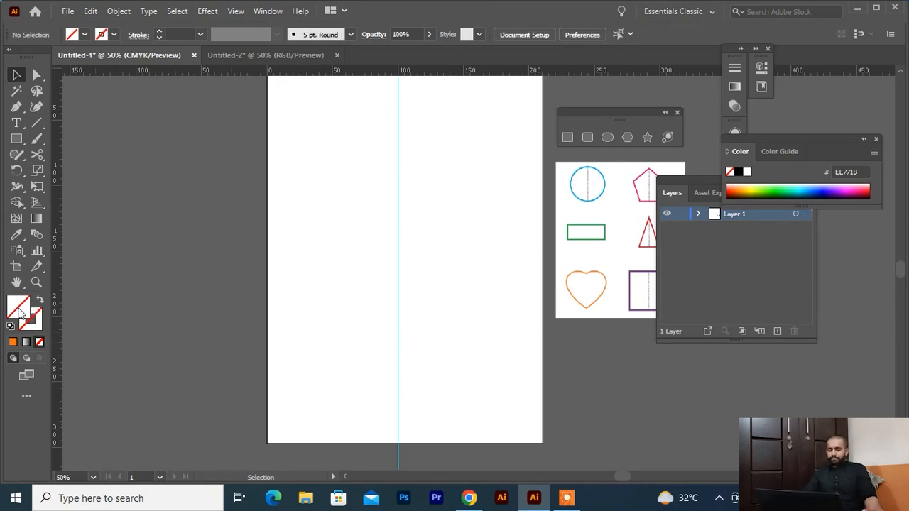
drag(274, 151, 450, 321)
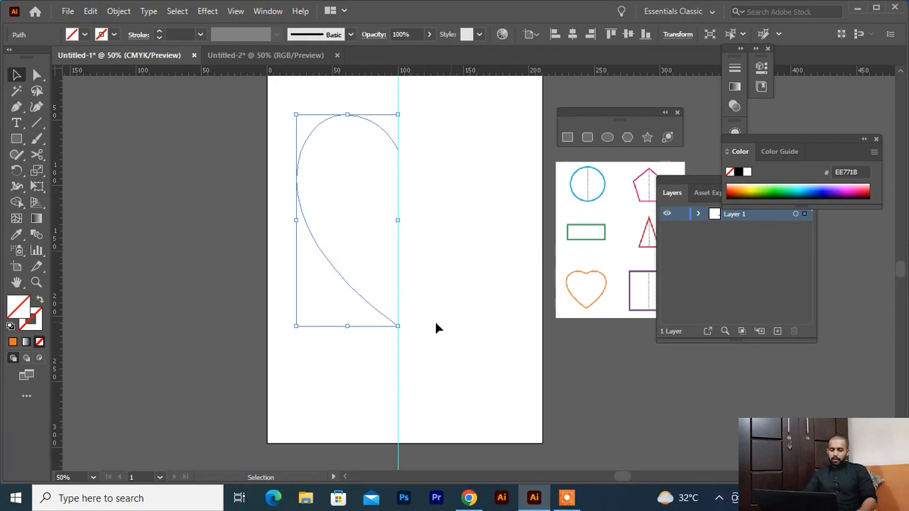
click(11, 326)
click(405, 371)
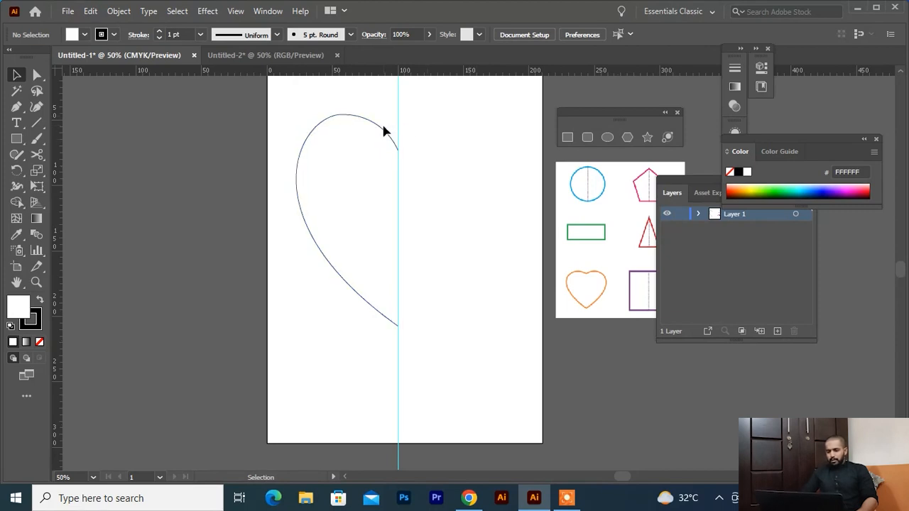
- Create a mirrored copy of the half-heart path with Reflect, using the Vertical axis
click(352, 153)
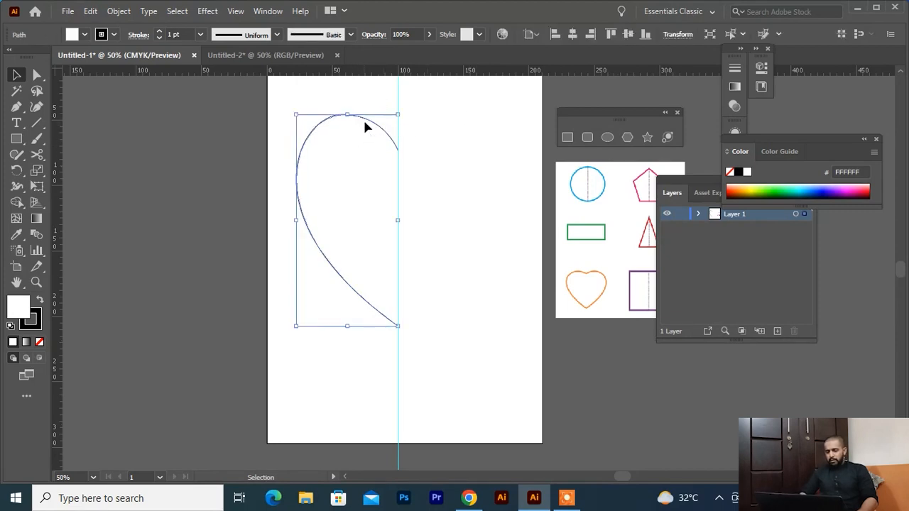
right_click(365, 123)
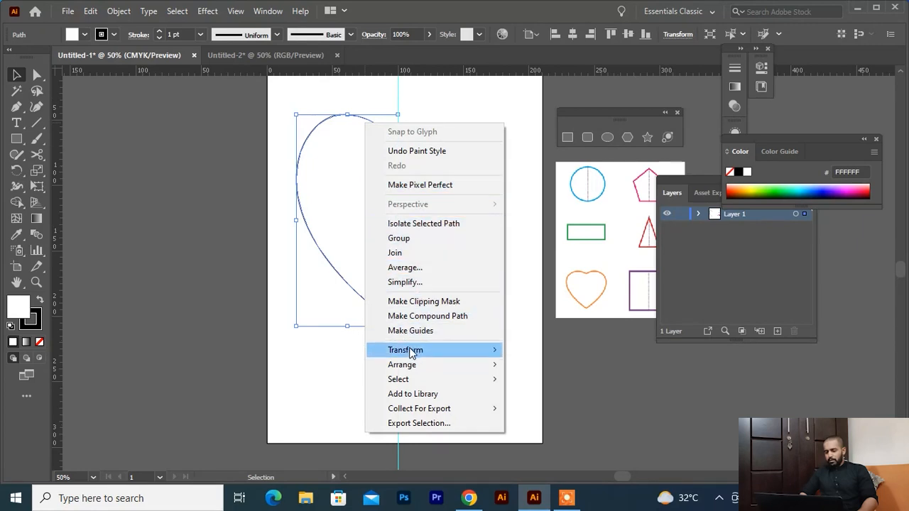
mouse_move(411, 353)
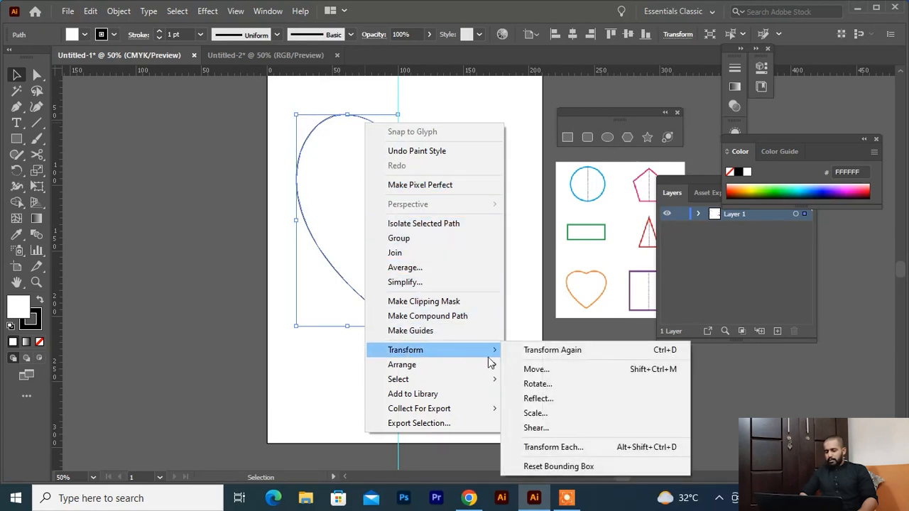
click(537, 399)
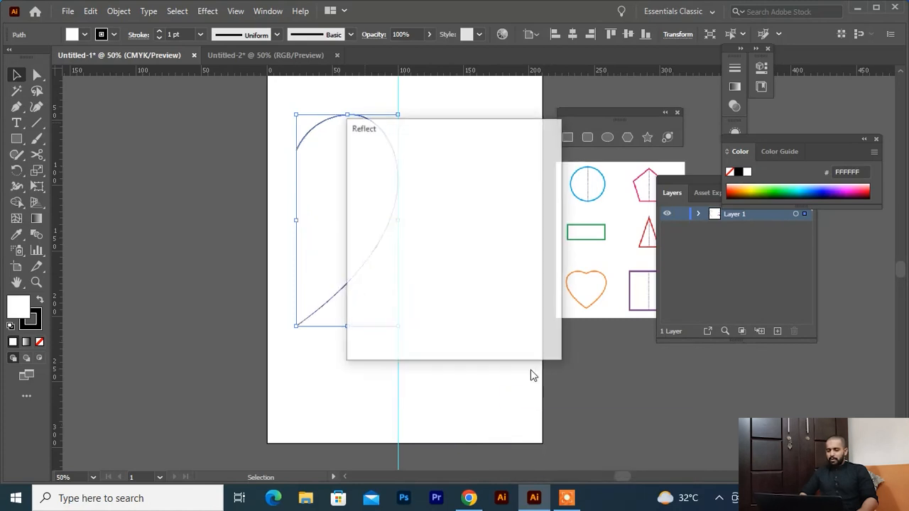
drag(444, 134, 525, 63)
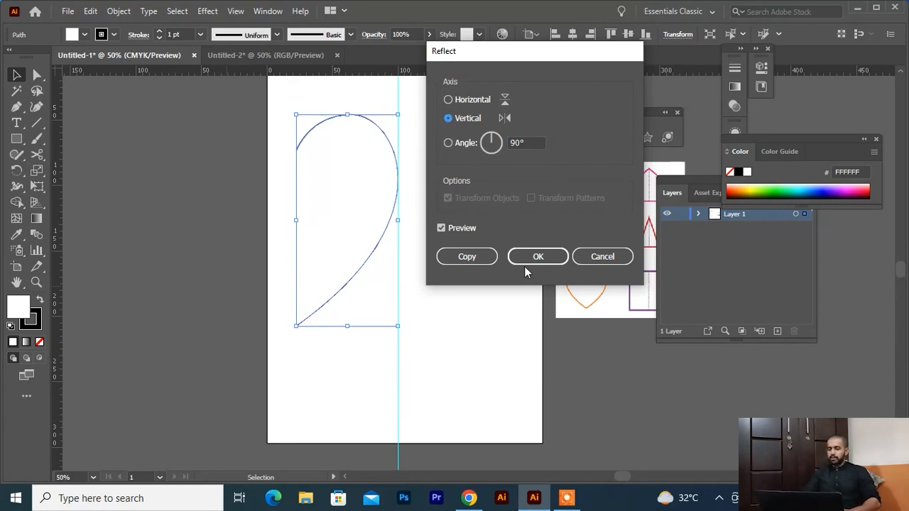
click(465, 257)
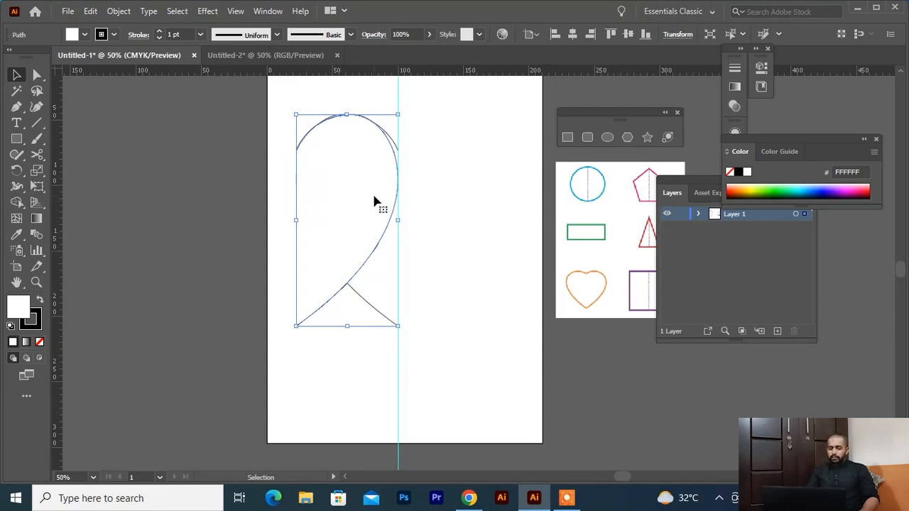
- Move the mirrored half to the other side of the vertical guide so it meets the original, and check the top notch closely
drag(361, 185, 462, 347)
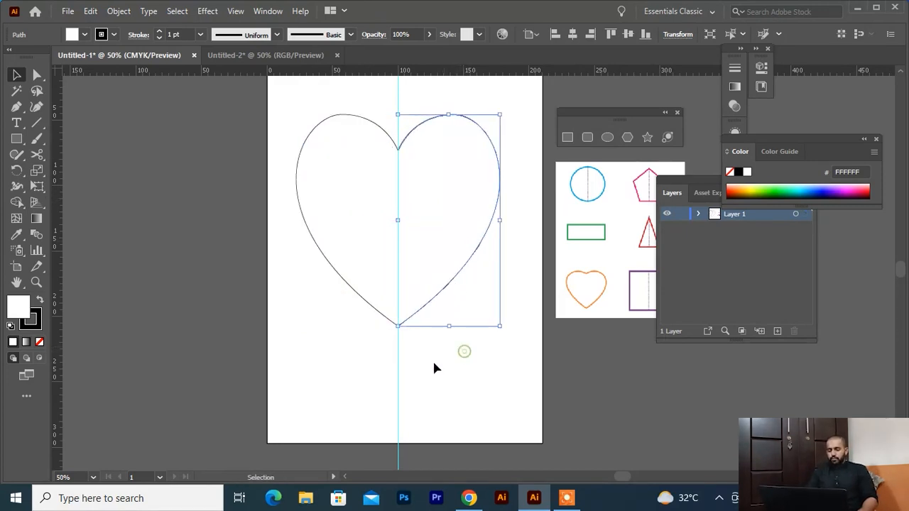
click(433, 359)
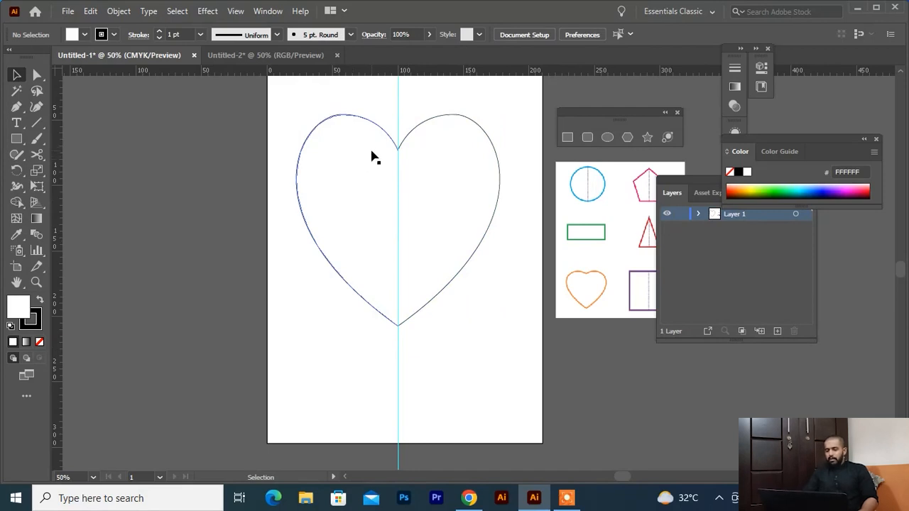
scroll(390, 151, up, 4)
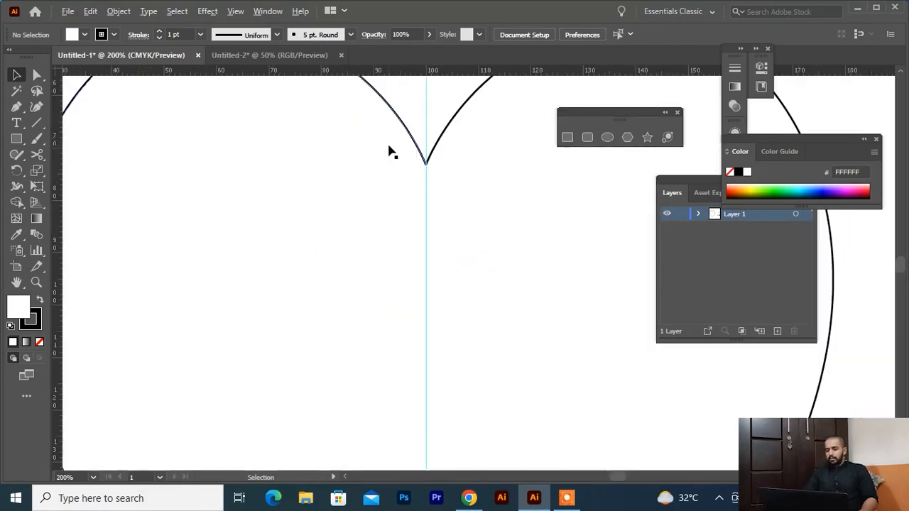
scroll(390, 150, up, 2)
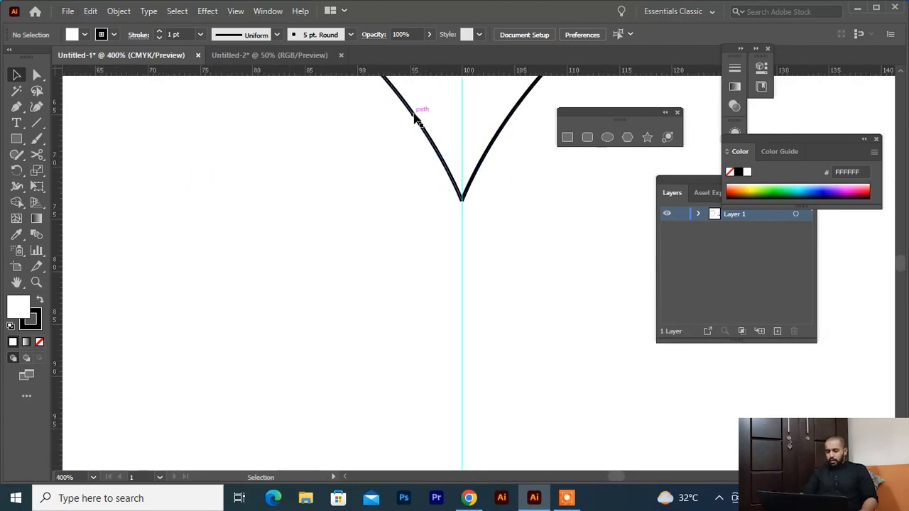
scroll(467, 237, down, 5)
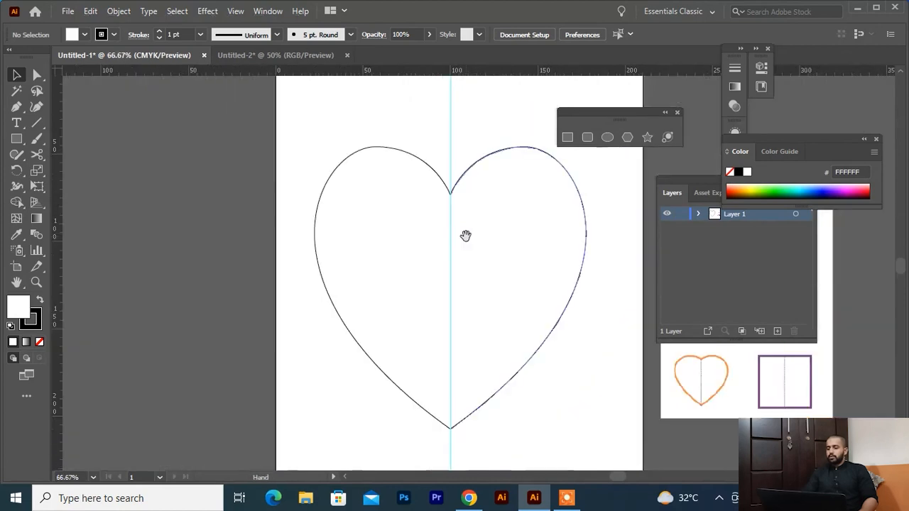
- Try filling the right half with orange E9B000 and the left half with brown AA4200, and undo both fills
drag(527, 314, 499, 240)
click(746, 189)
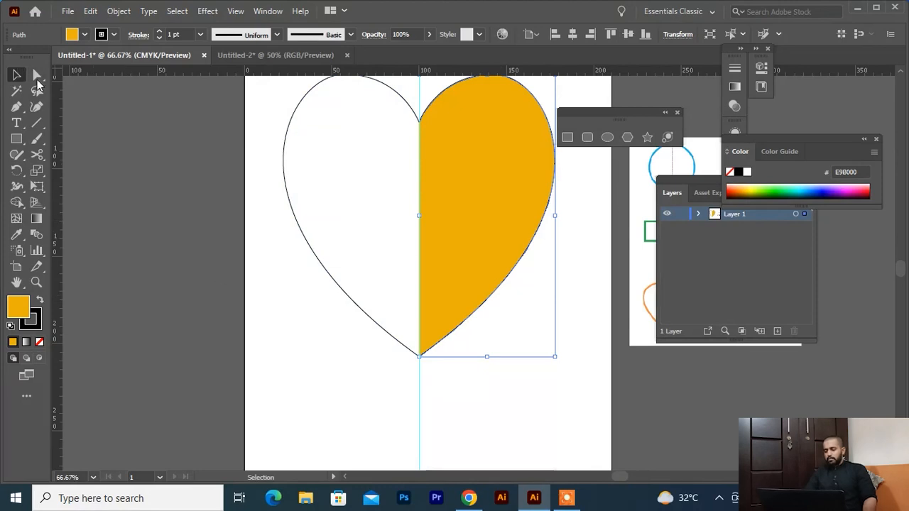
drag(254, 169, 337, 263)
click(744, 190)
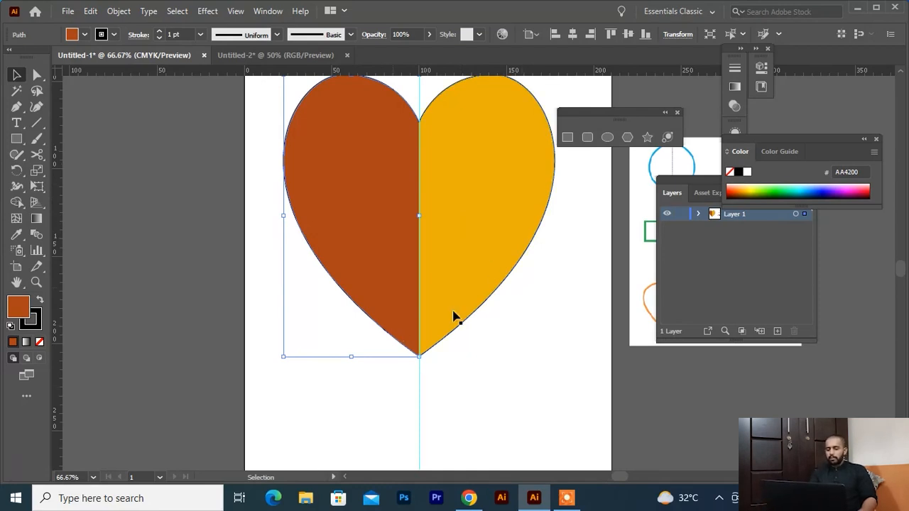
key(ctrl+z)
key(ctrl+z)
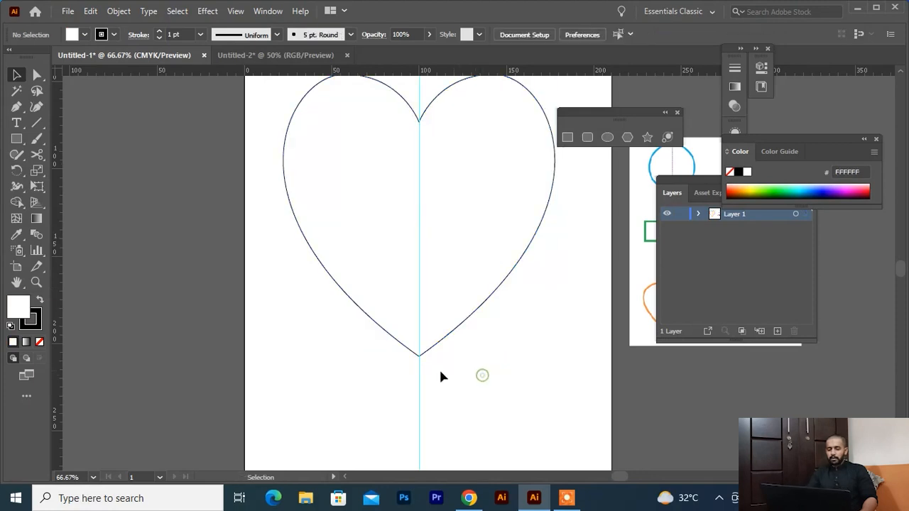
- Check where the two halves meet at the heart's bottom tip, and hide the guides
scroll(420, 372, up, 6)
mouse_move(417, 362)
mouse_down()
mouse_move(419, 257)
mouse_move(410, 294)
mouse_up()
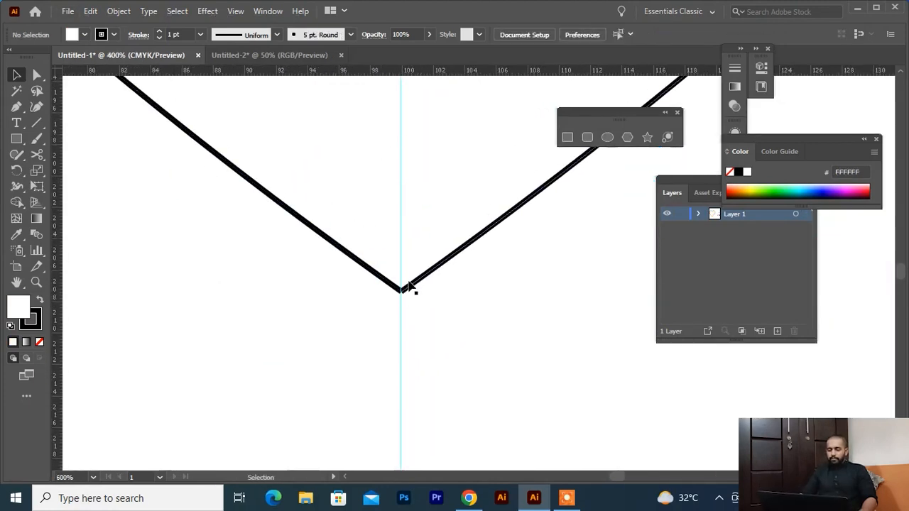
scroll(451, 203, down, 6)
drag(450, 204, 418, 306)
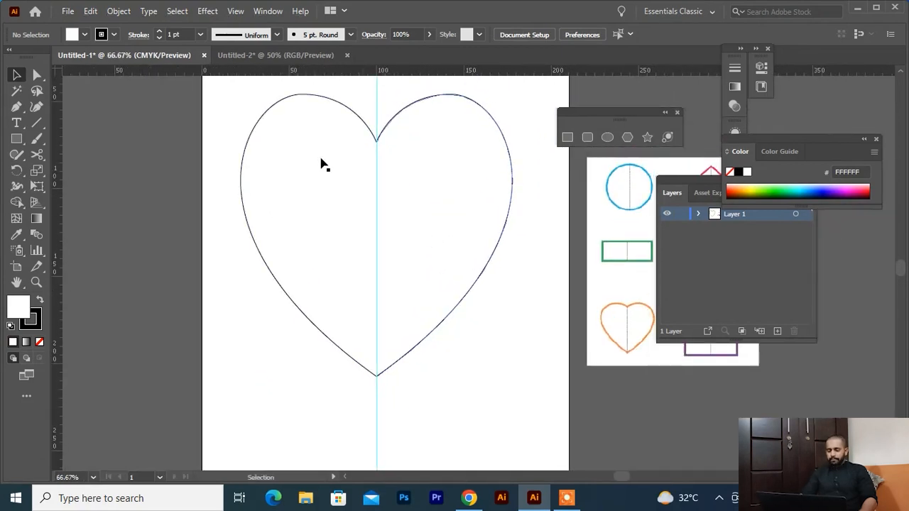
right_click(497, 364)
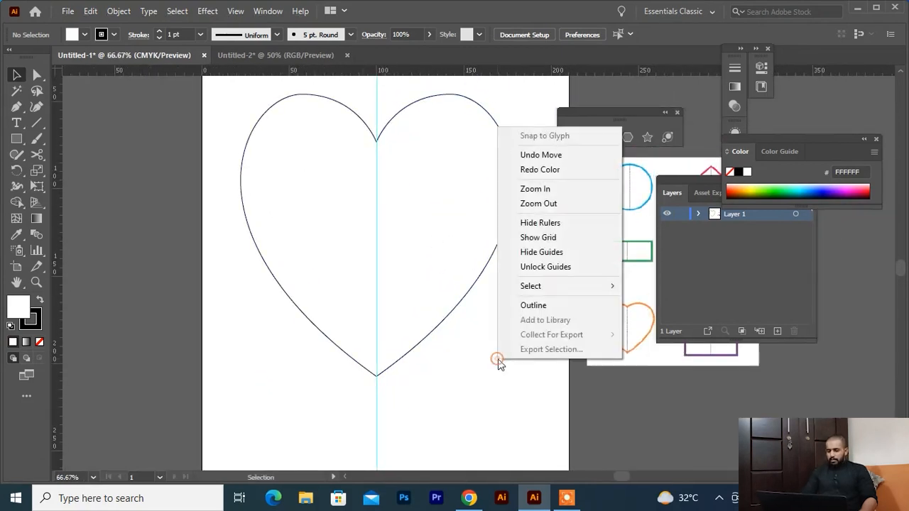
click(526, 253)
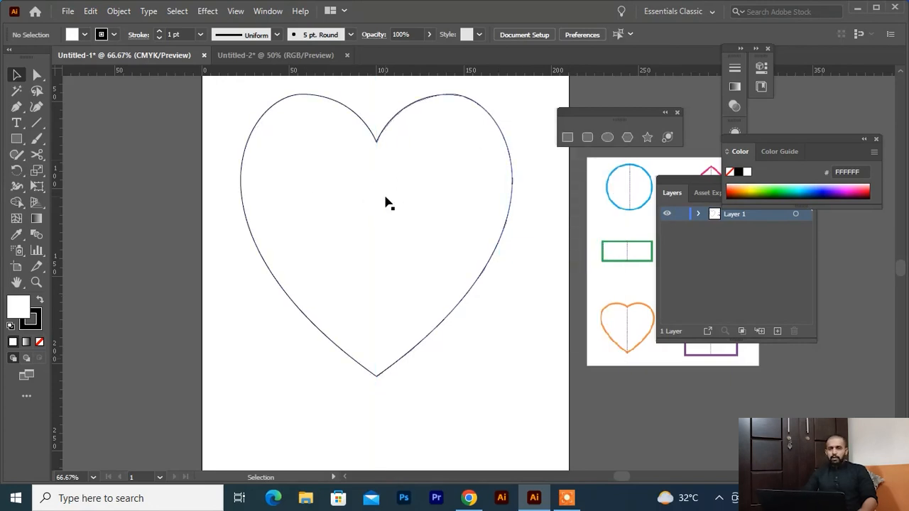
- Select the two end anchor points at the heart's top notch and average them on both axes
scroll(371, 156, up, 5)
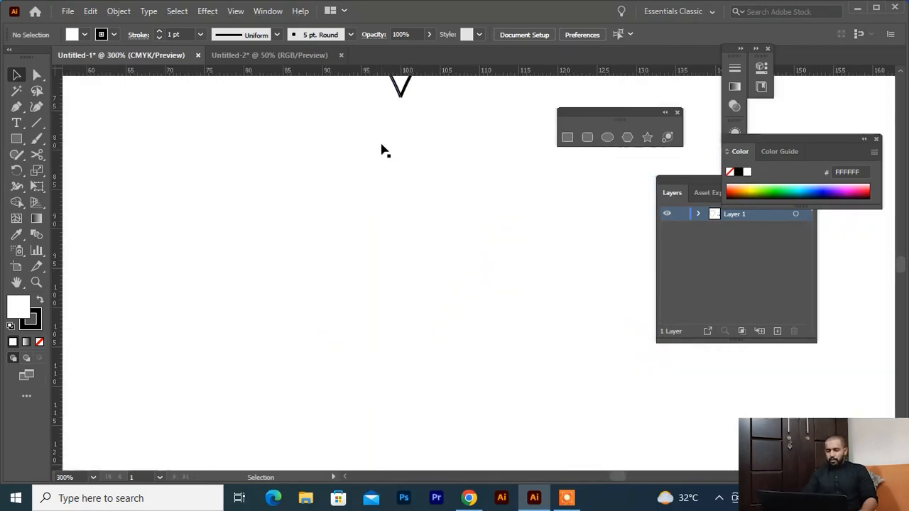
scroll(426, 113, up, 2)
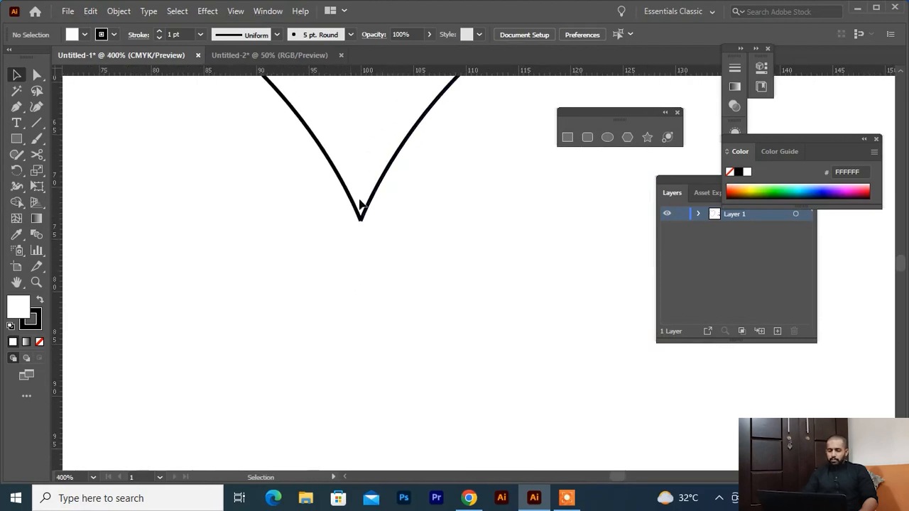
scroll(345, 112, down, 1)
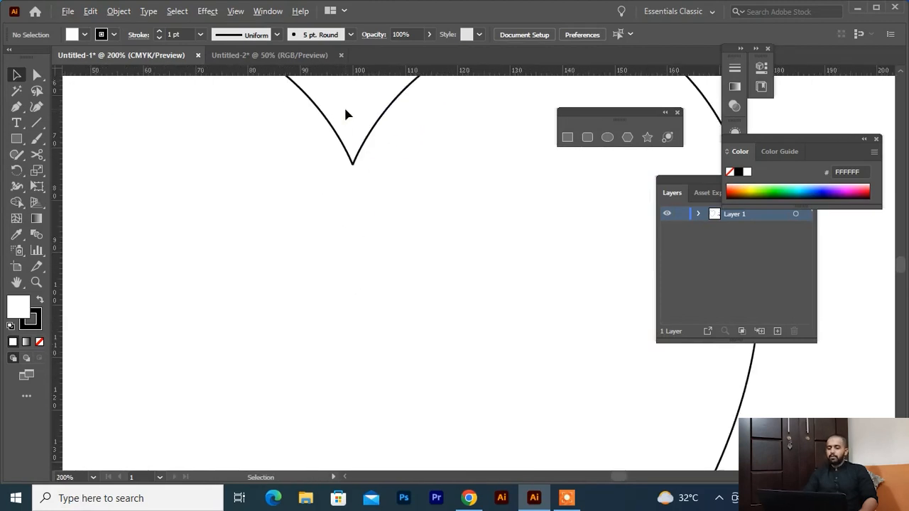
scroll(343, 107, down, 1)
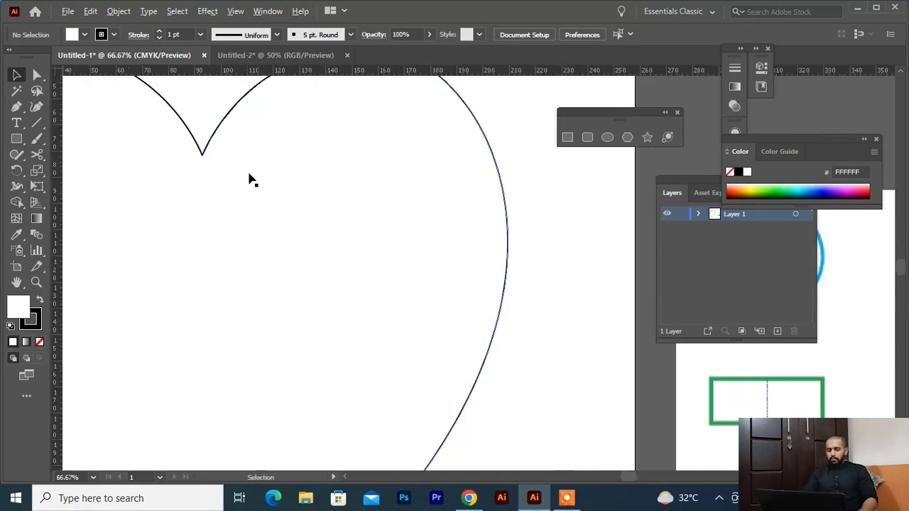
key(ctrl+0)
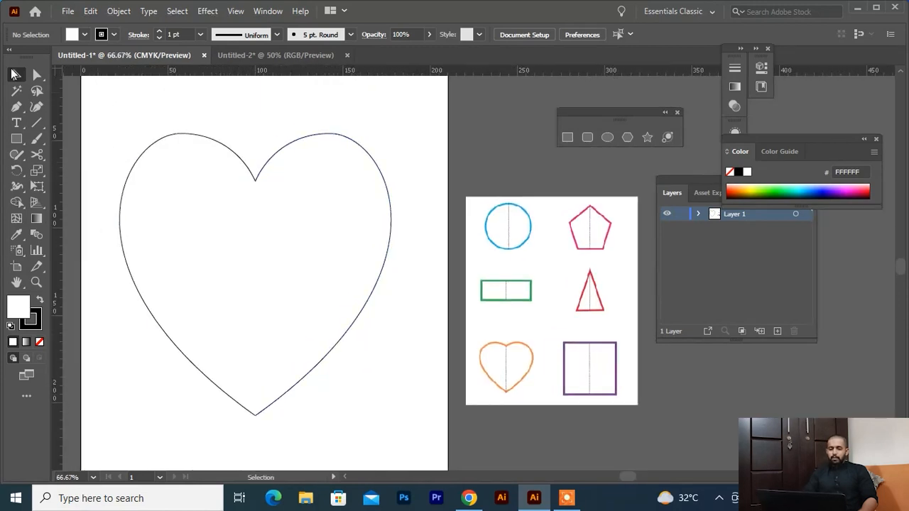
click(37, 75)
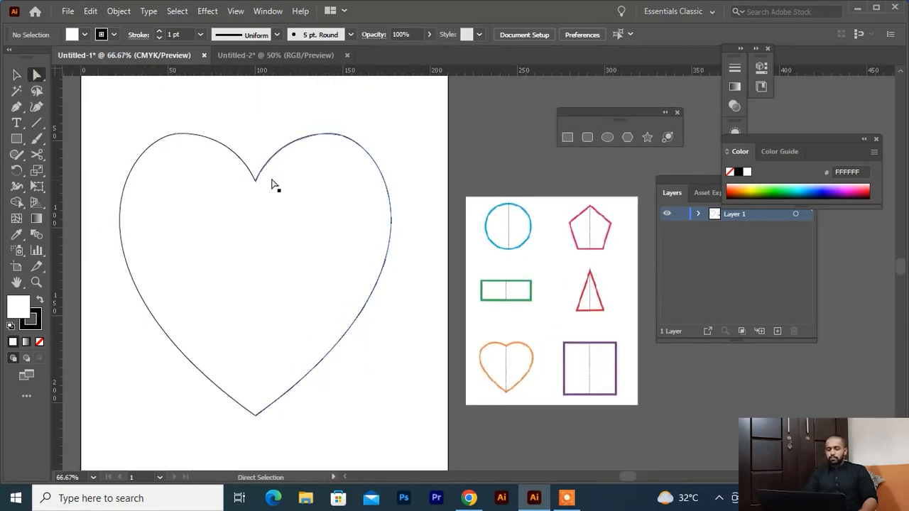
drag(241, 136, 258, 202)
scroll(257, 189, up, 3)
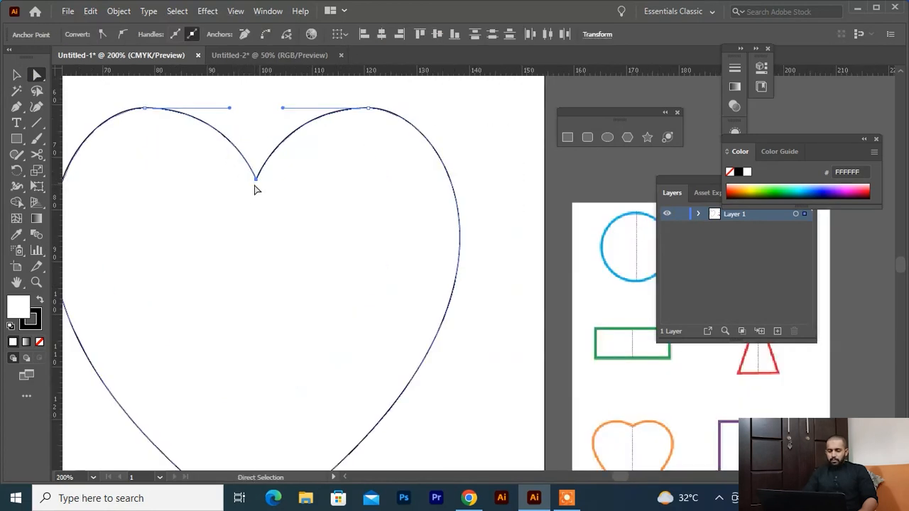
right_click(258, 177)
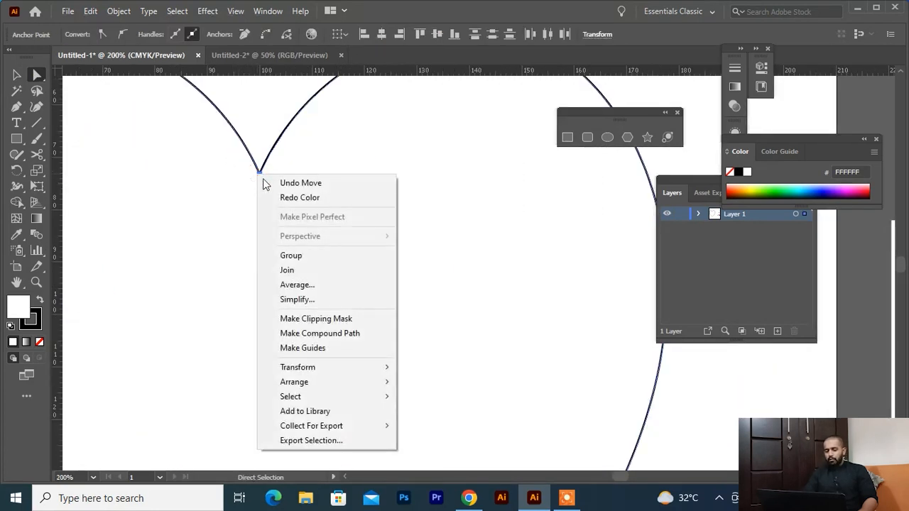
click(309, 287)
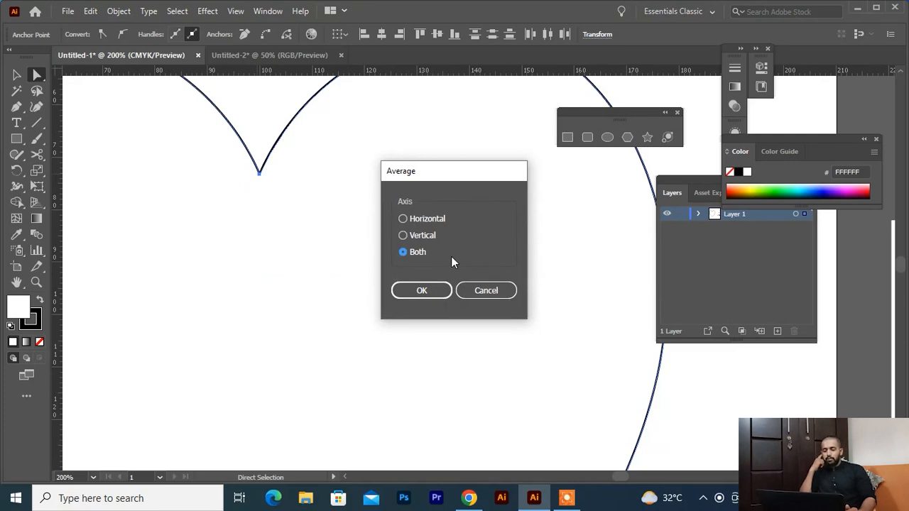
click(418, 292)
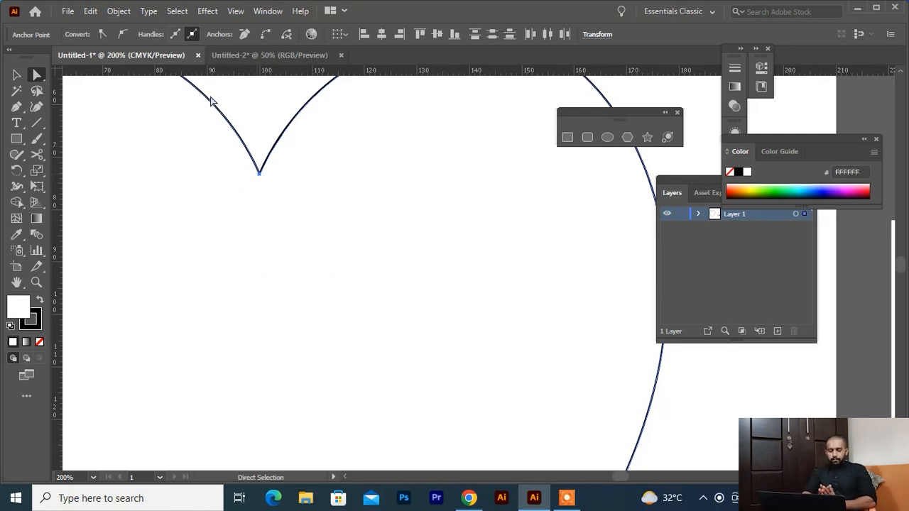
- Join the averaged end points at the top notch into one anchor, and check the heart's notch and bottom tip
drag(219, 93, 286, 219)
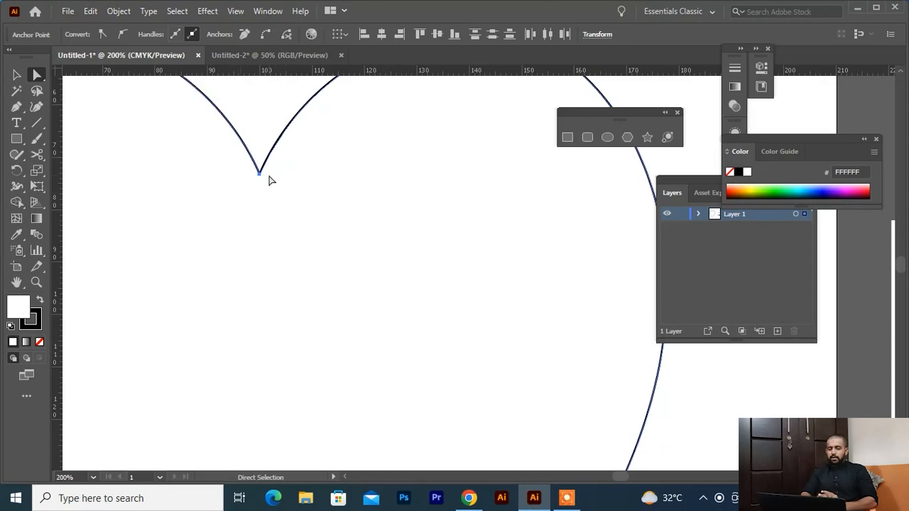
right_click(259, 173)
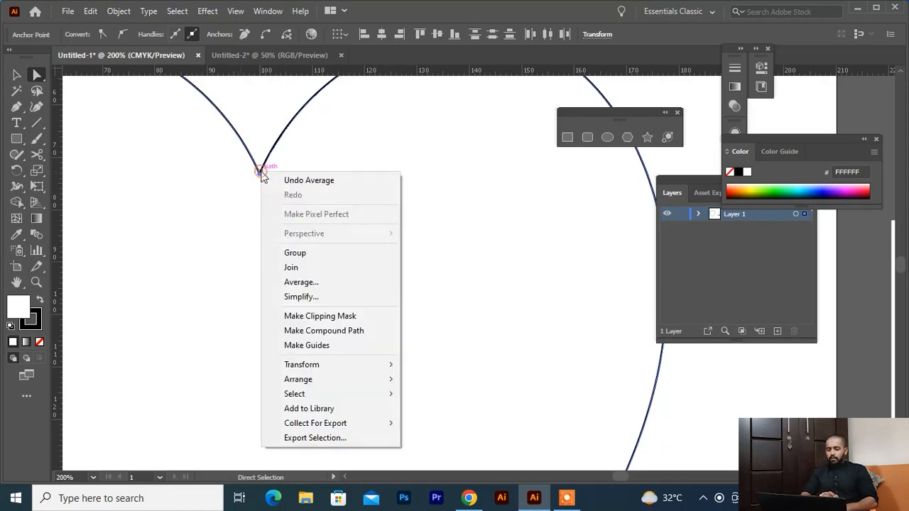
click(307, 268)
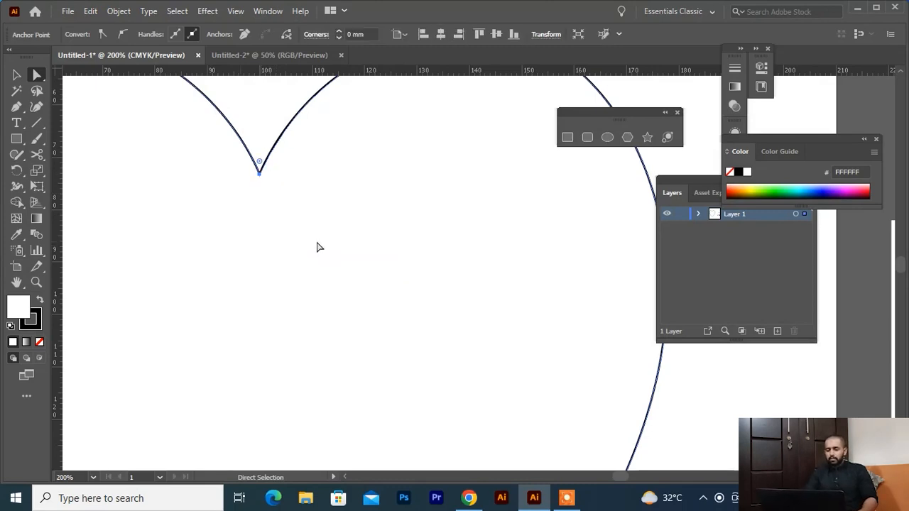
scroll(317, 248, down, 2)
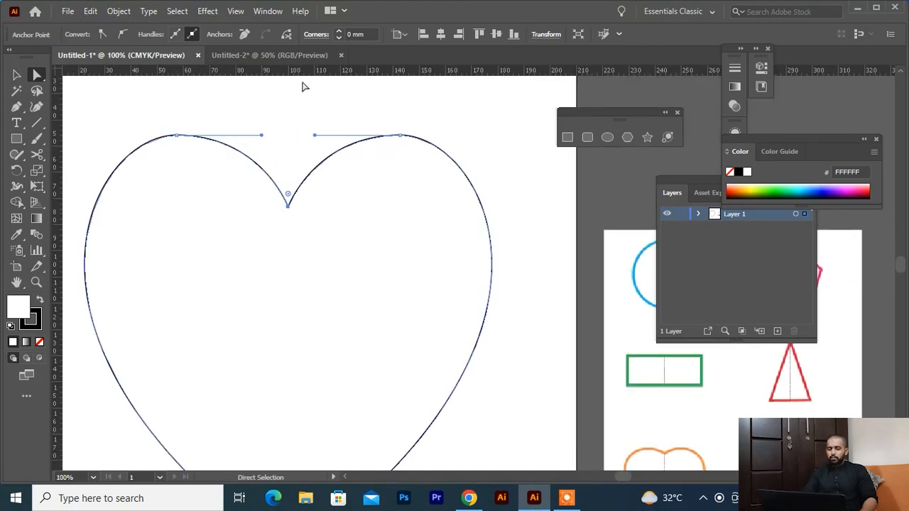
click(16, 74)
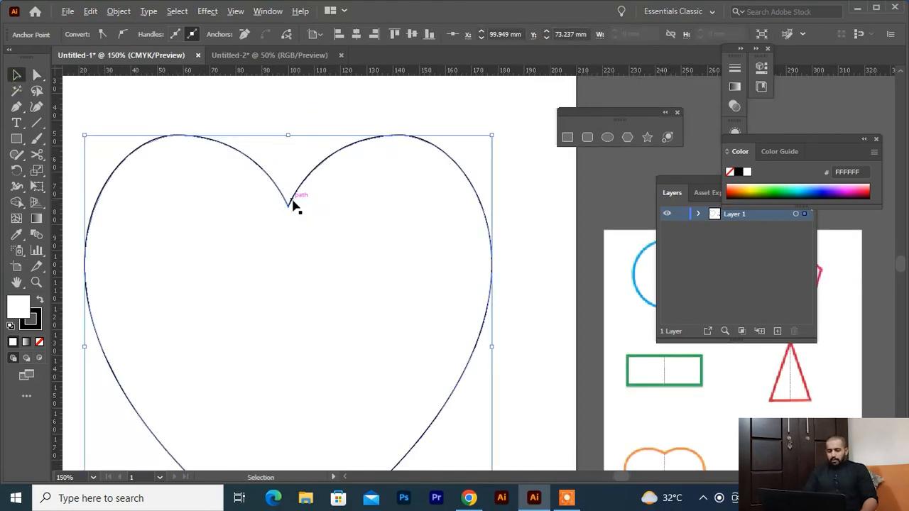
scroll(290, 220, down, 2)
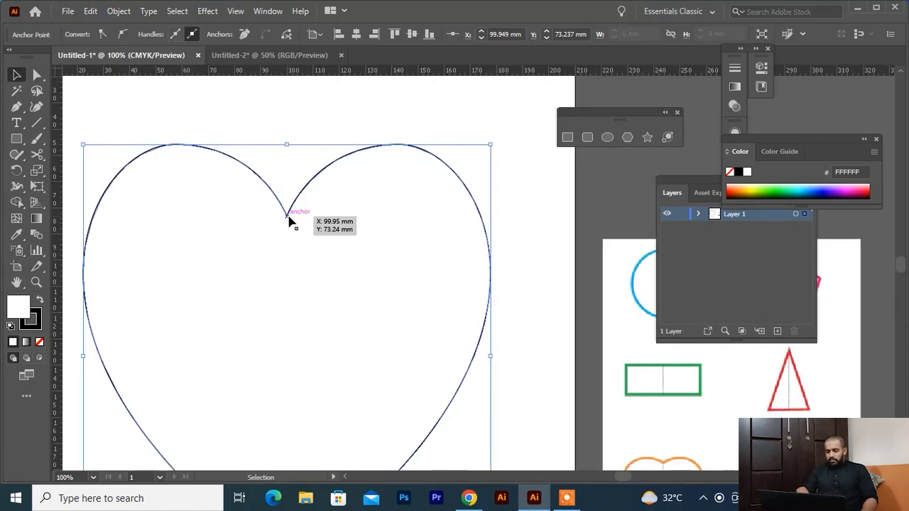
scroll(365, 95, down, 5)
scroll(369, 322, down, 2)
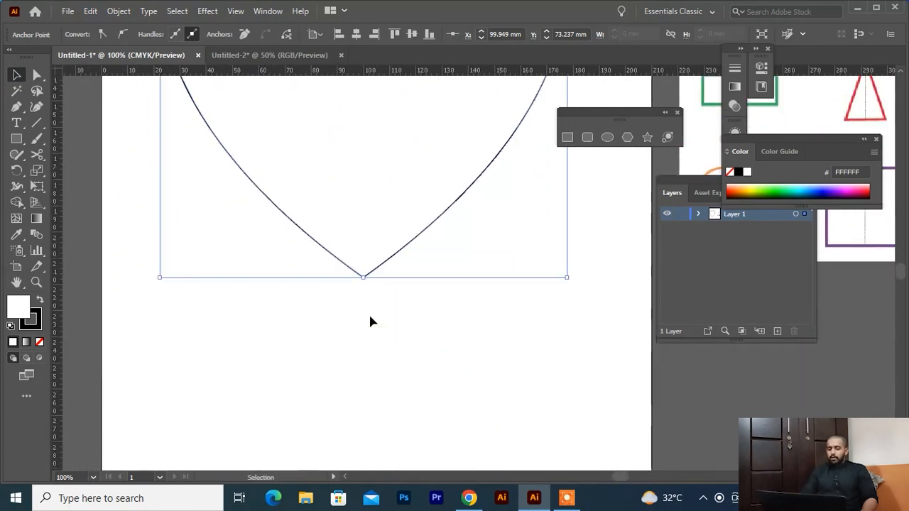
- Select the two end anchor points at the heart's bottom tip and average them on both axes
click(370, 344)
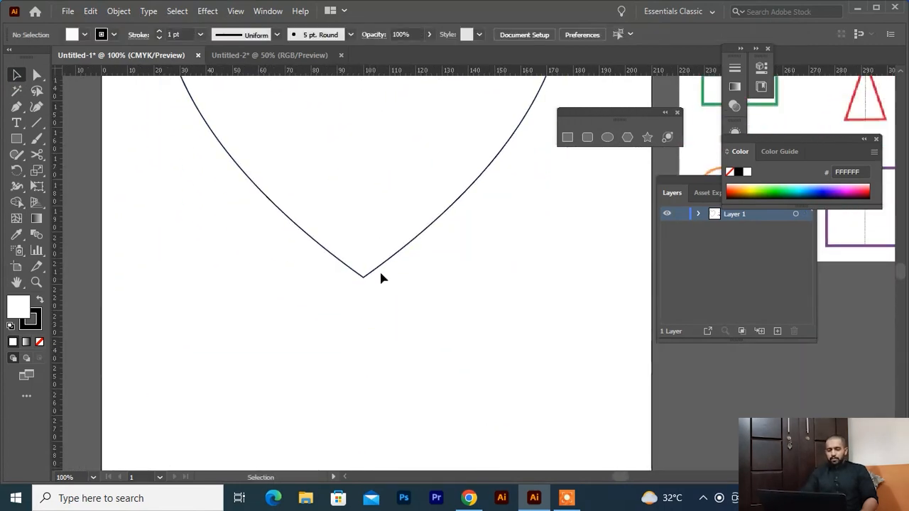
click(38, 77)
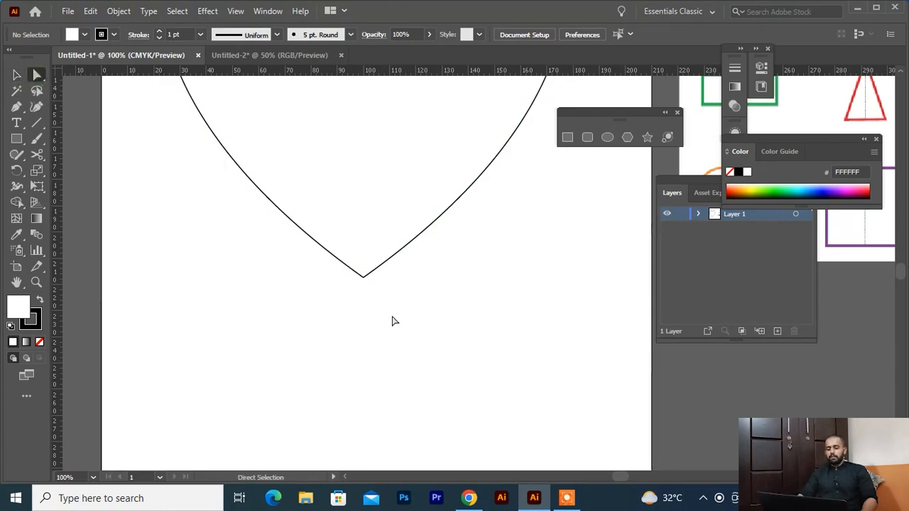
drag(334, 289, 407, 249)
right_click(369, 274)
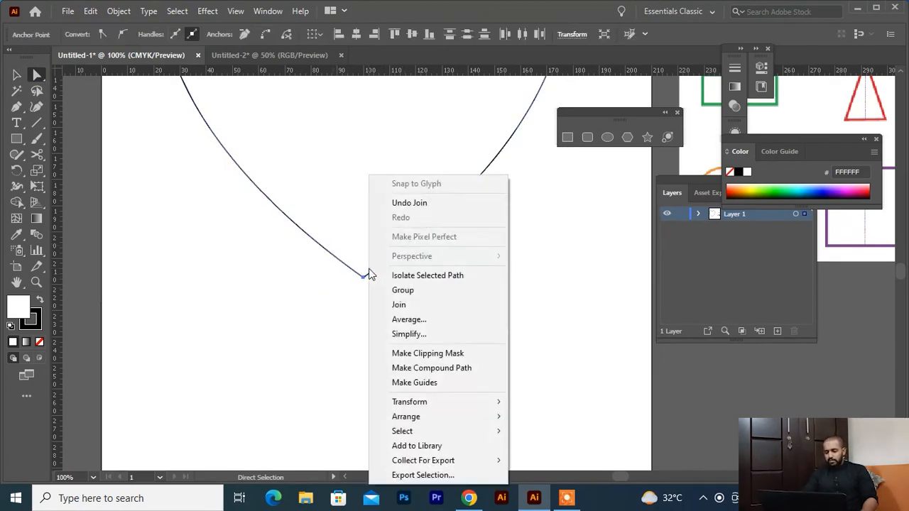
click(408, 321)
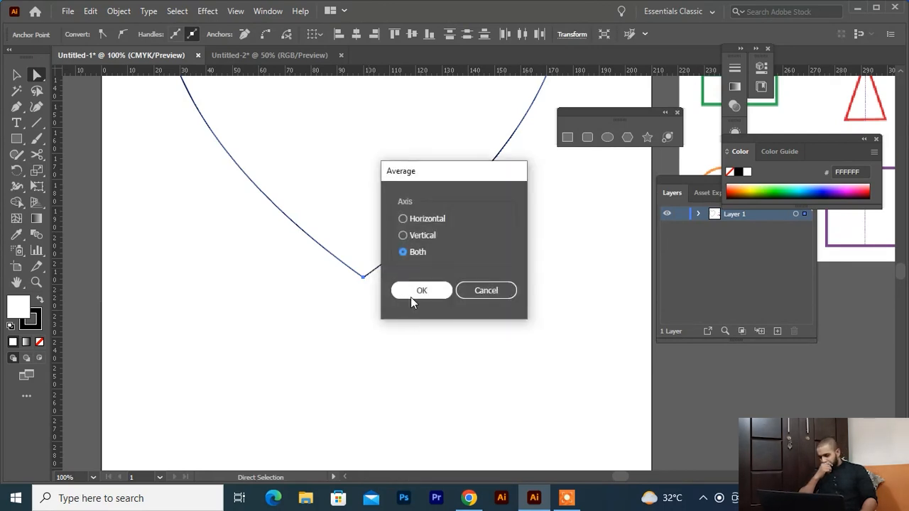
click(418, 293)
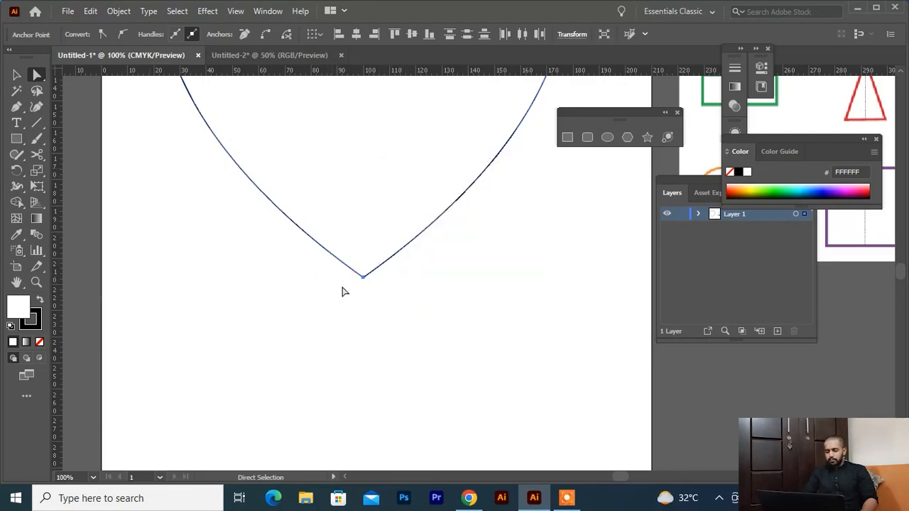
- Join the averaged end points at the heart's bottom tip into one anchor
right_click(374, 276)
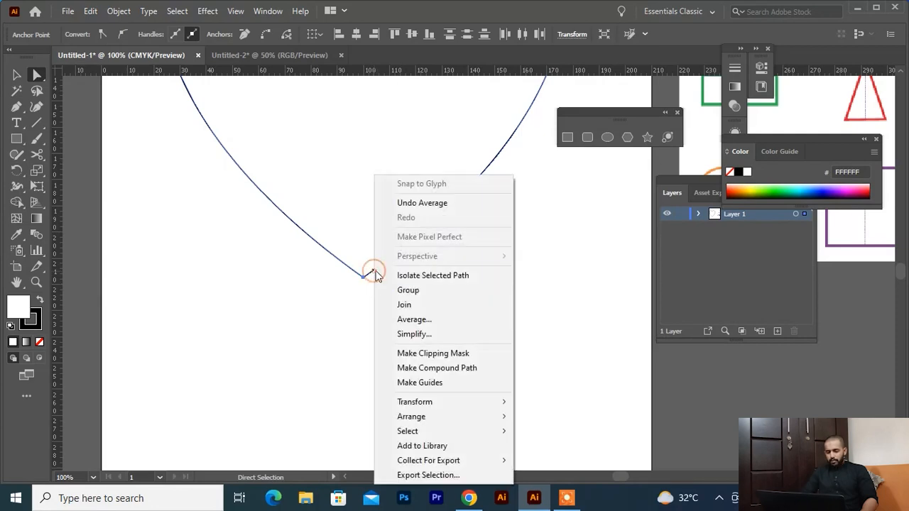
click(404, 304)
key(v)
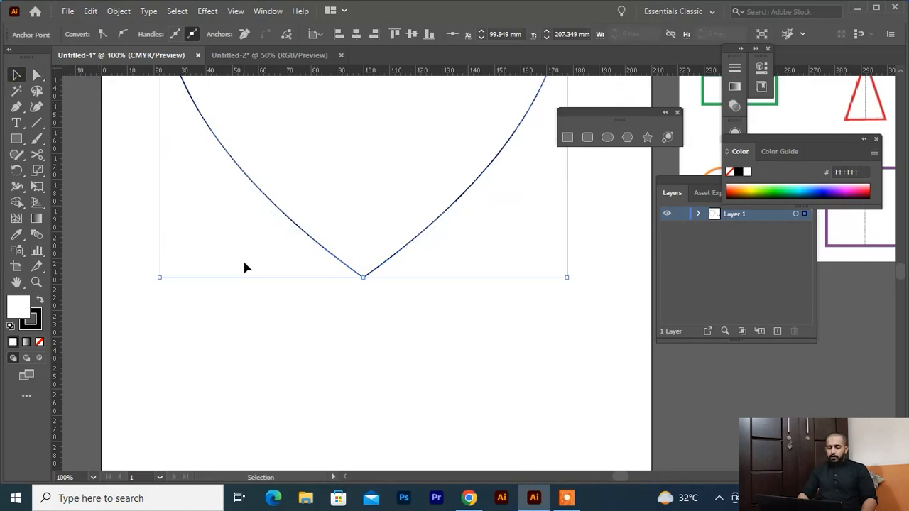
scroll(414, 330, down, 2)
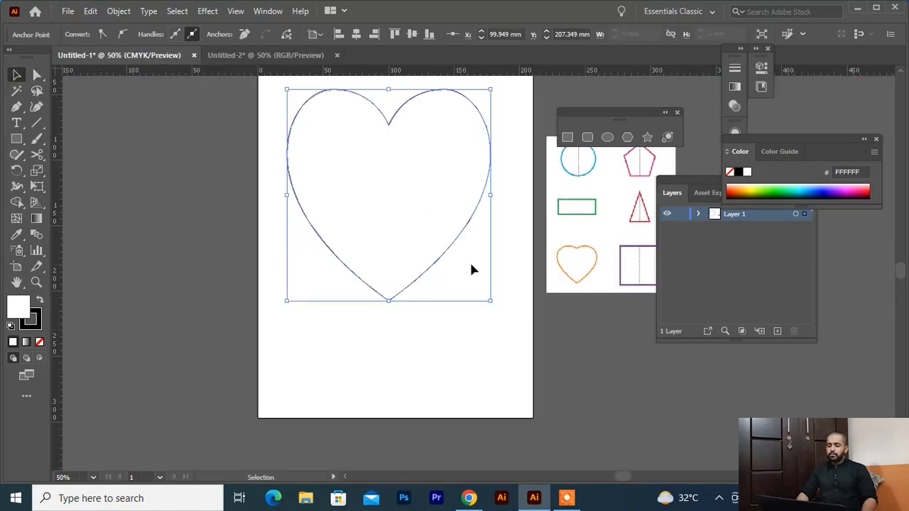
- Fill the closed heart with orange E96100 and scale it down into the artboard's upper-right corner
click(741, 186)
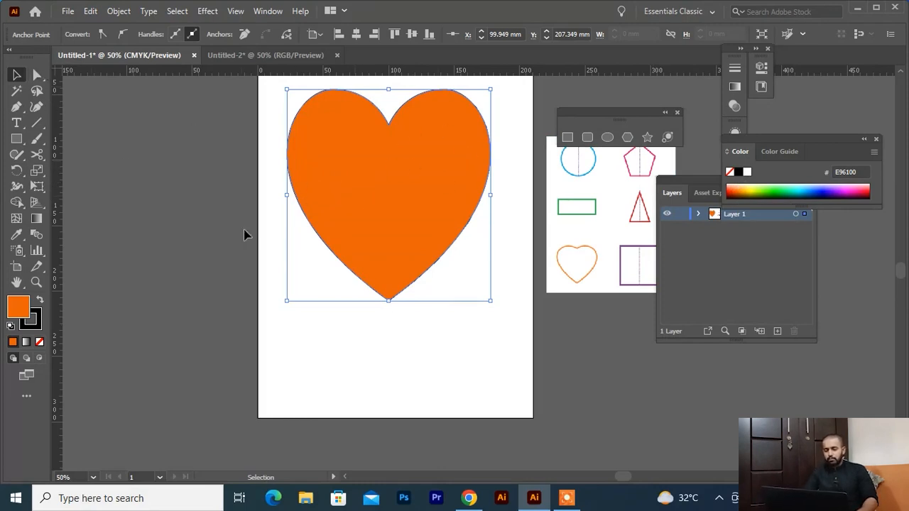
drag(285, 303, 429, 179)
scroll(225, 262, up, 2)
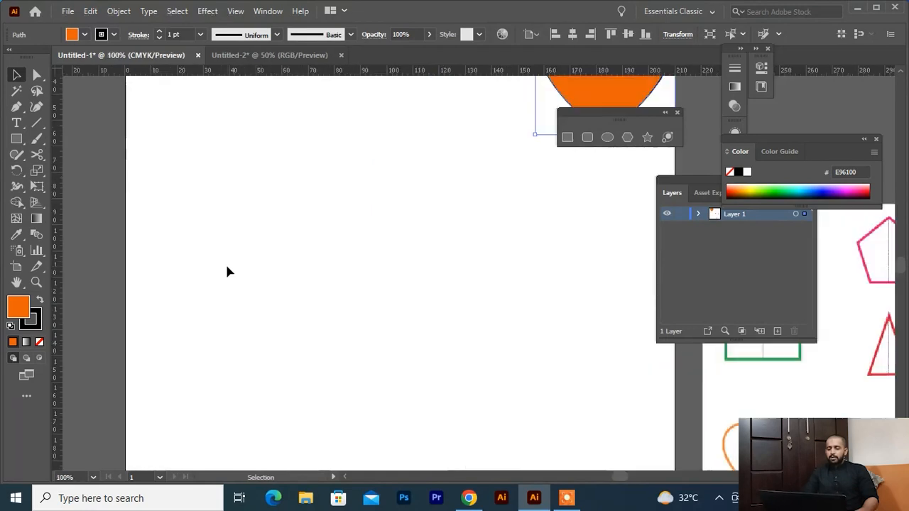
scroll(241, 262, down, 1)
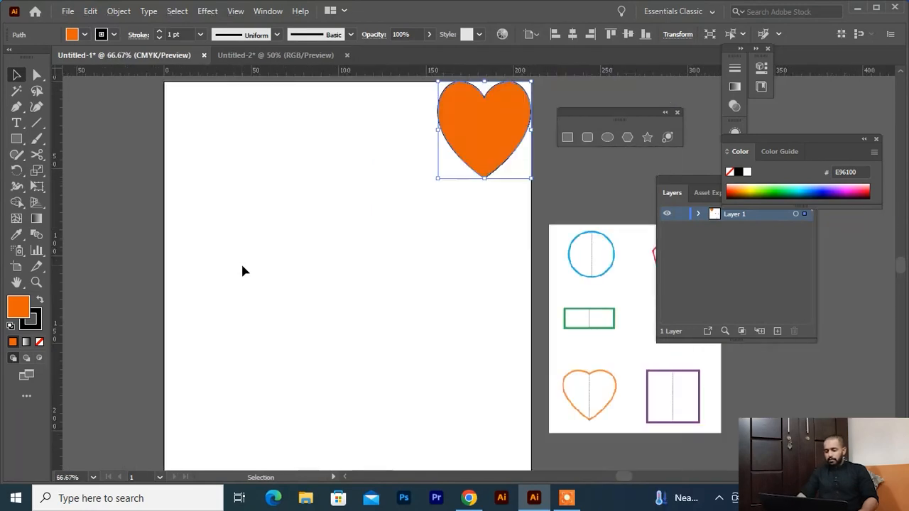
- Draw two separate slanted straight lines on the empty artboard with the Pen tool, the second about 60 mm long, and deselect them
click(17, 108)
click(193, 315)
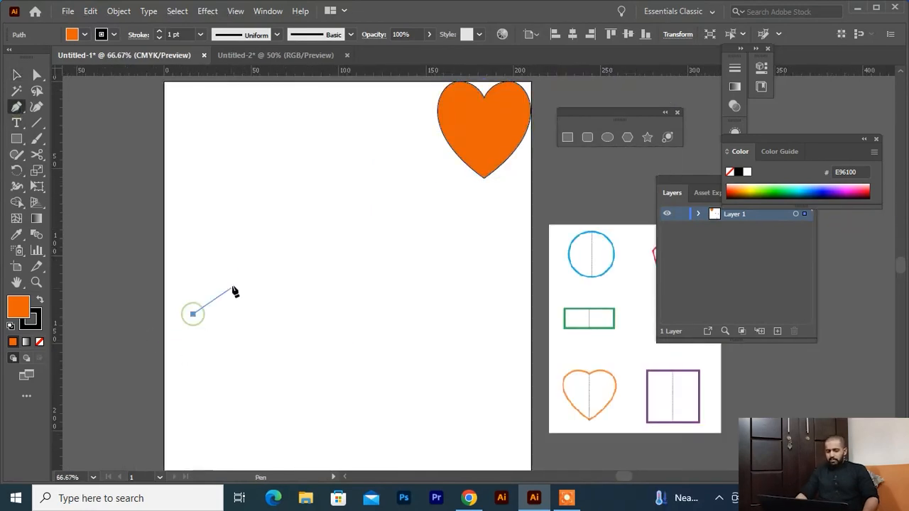
click(274, 238)
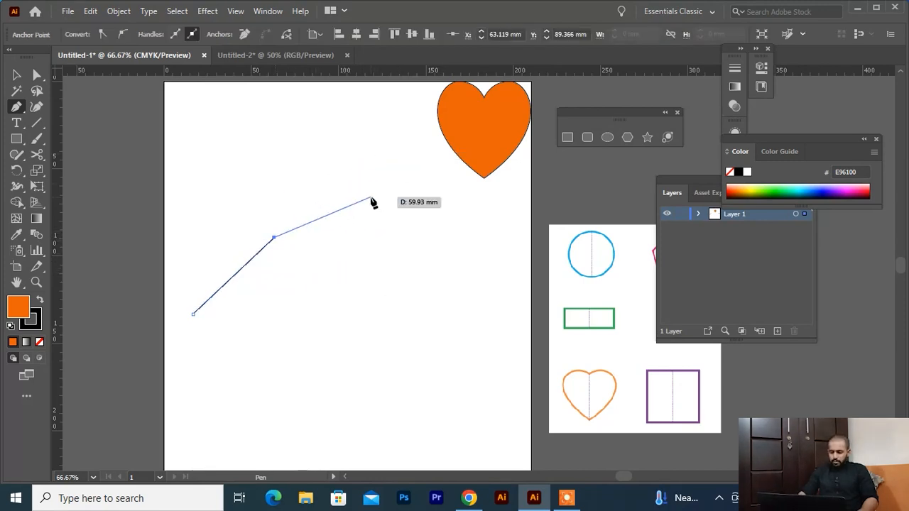
click(329, 258)
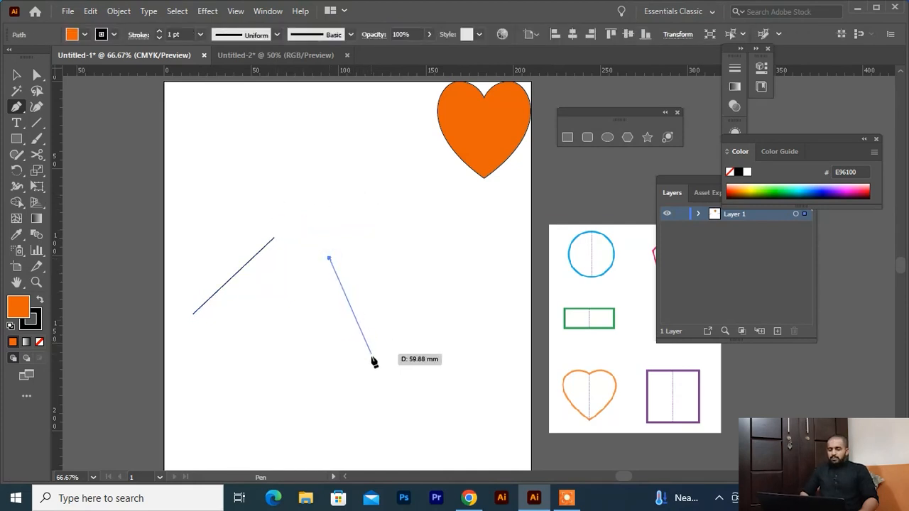
click(374, 353)
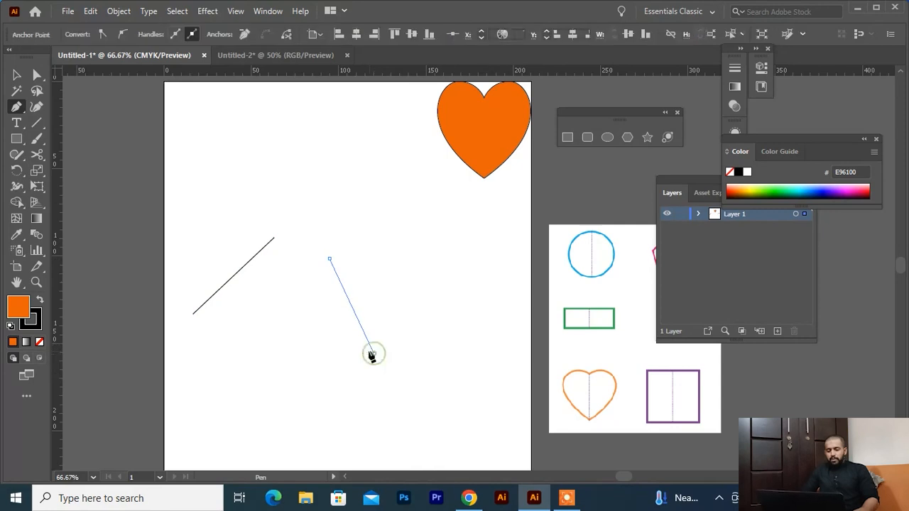
key(Escape)
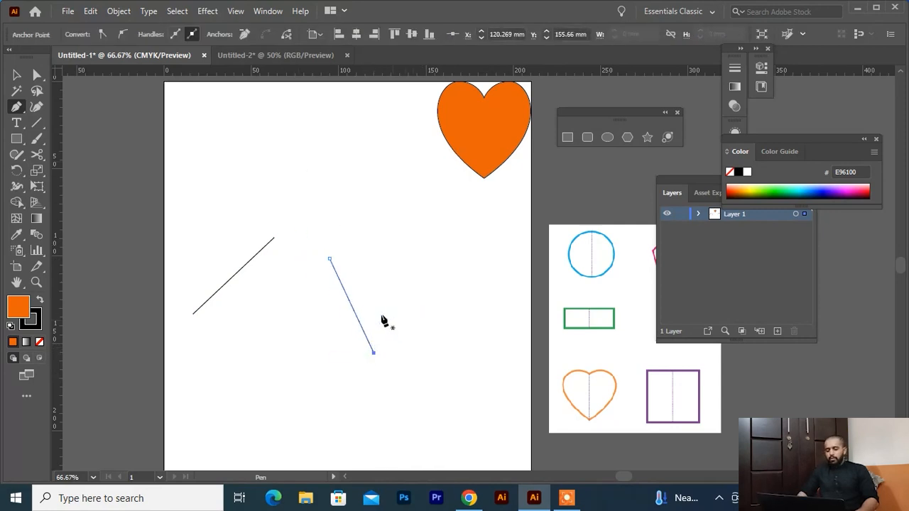
click(17, 75)
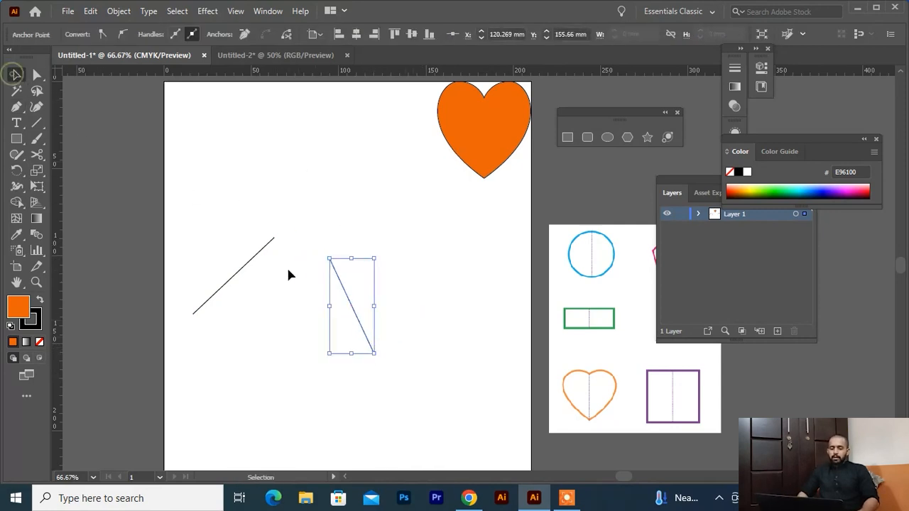
click(286, 265)
- Select the upper end points of the two lines and try joining them without averaging
scroll(287, 266, up, 2)
click(37, 74)
drag(210, 134, 439, 294)
right_click(407, 272)
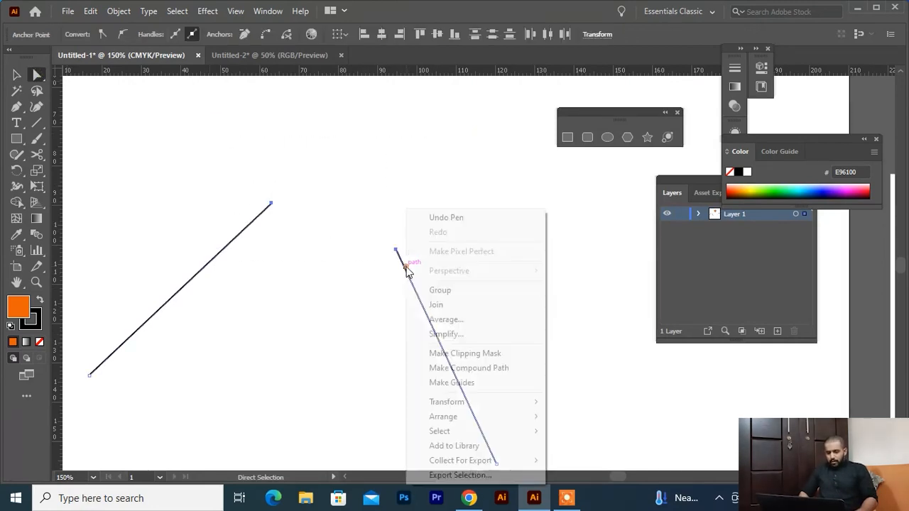
click(444, 307)
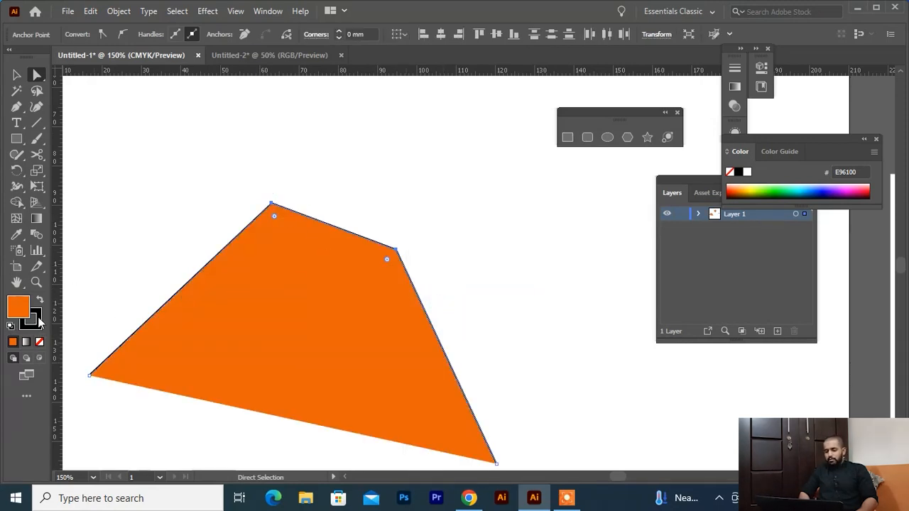
- Remove the fill from the joined path, and undo both the fill removal and the join
click(40, 342)
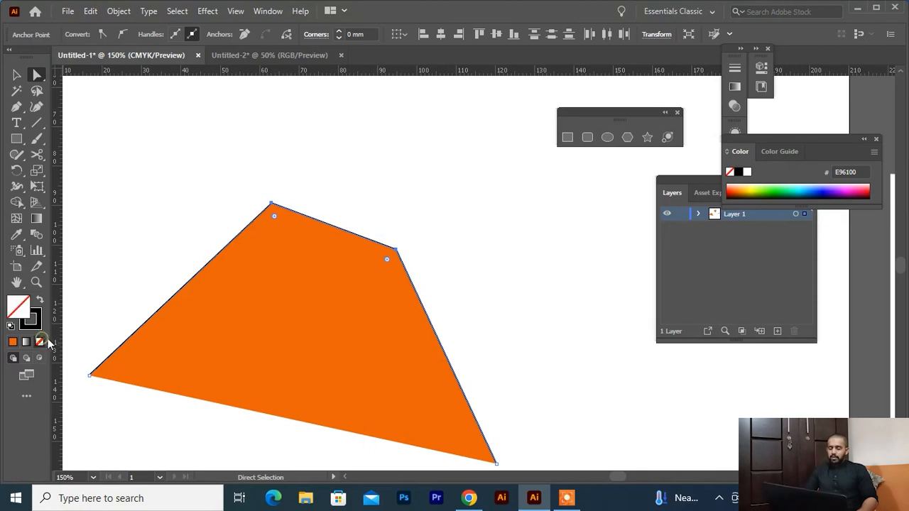
click(17, 74)
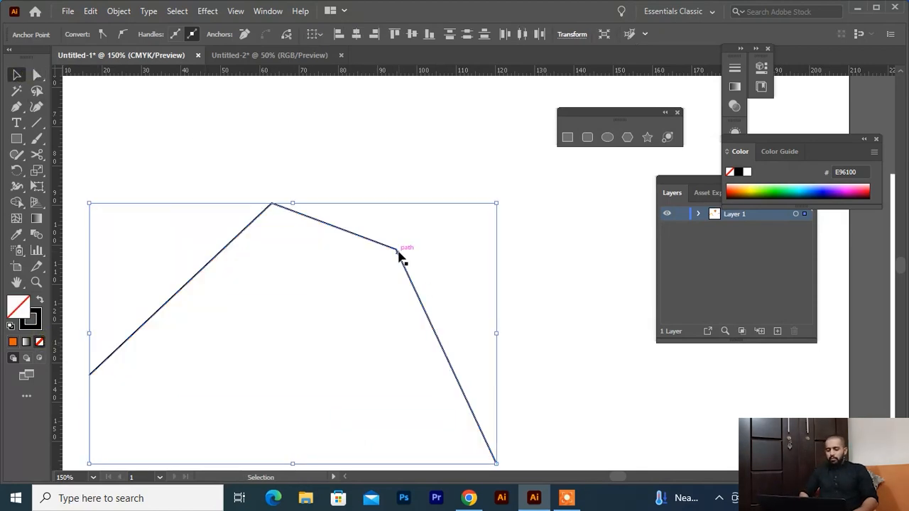
click(241, 163)
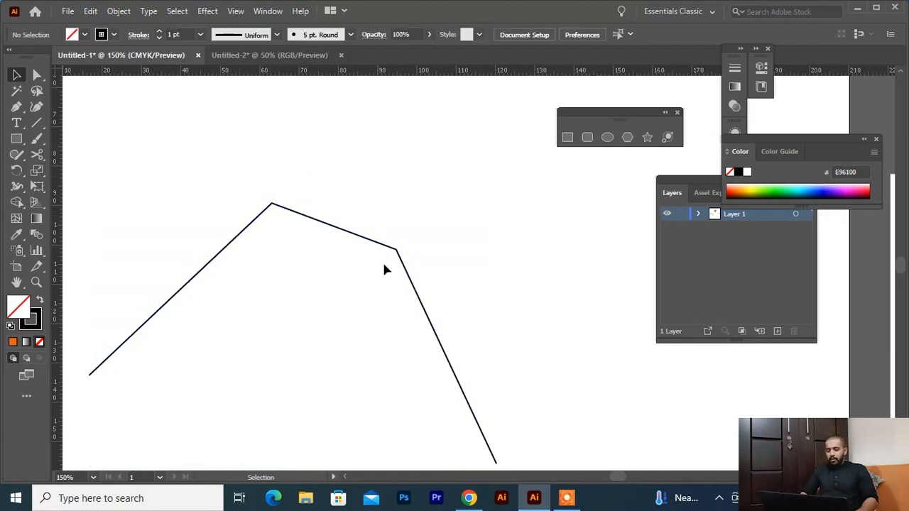
key(ctrl+z)
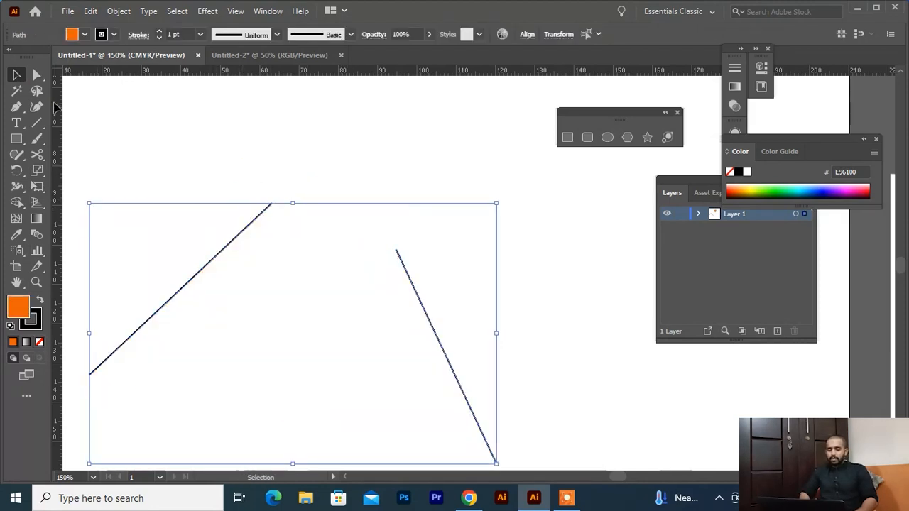
- Select the upper end points of the two separate lines and average them on both axes
click(37, 74)
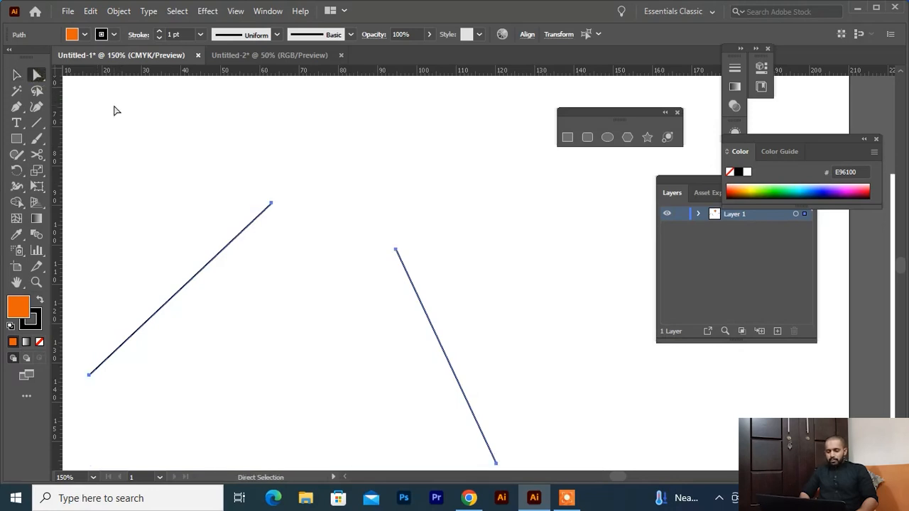
drag(225, 139, 443, 291)
right_click(402, 261)
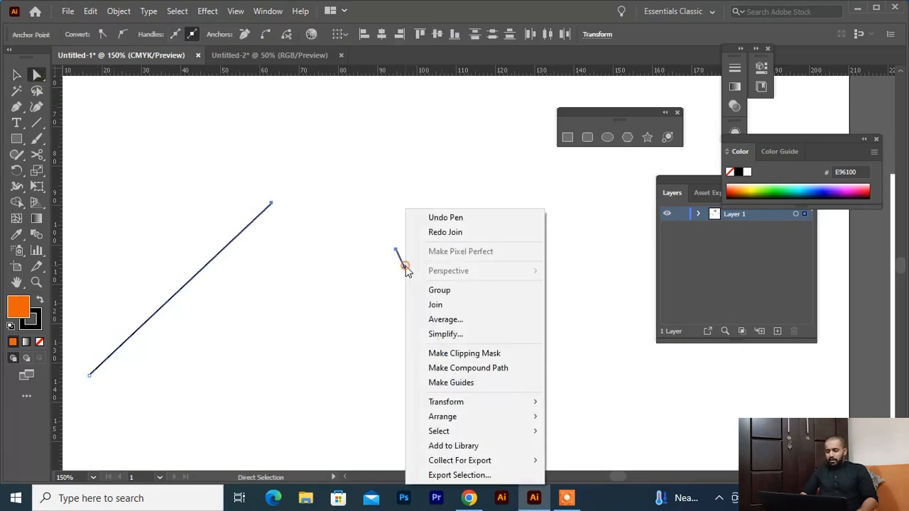
click(435, 320)
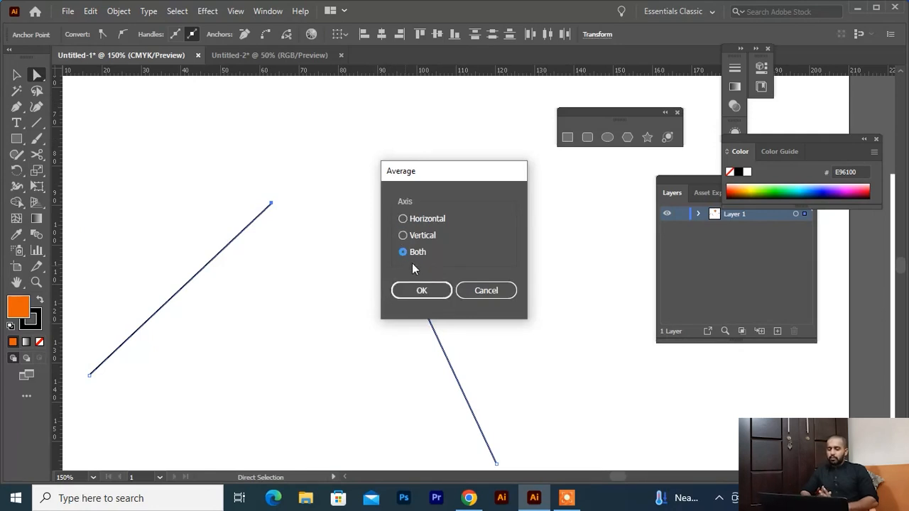
click(422, 291)
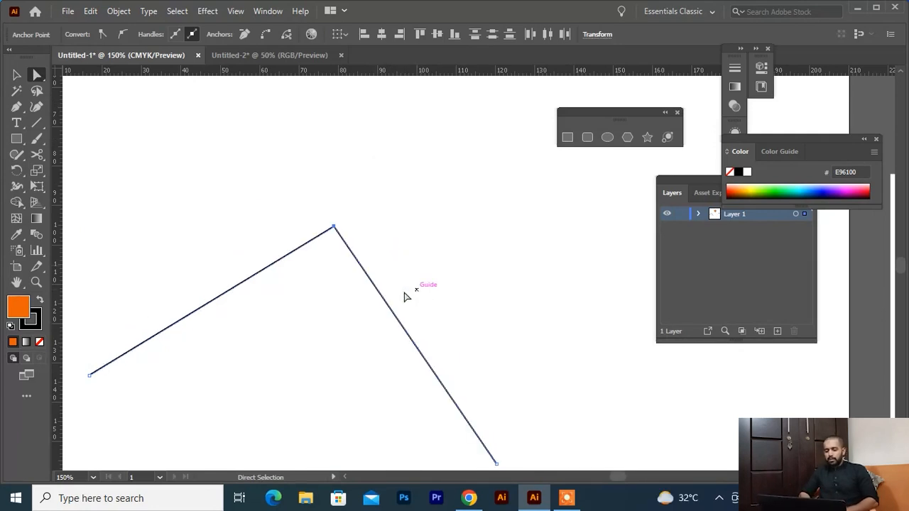
- Inspect the peak where the averaged line ends meet, and join these two end points into one anchor
click(16, 75)
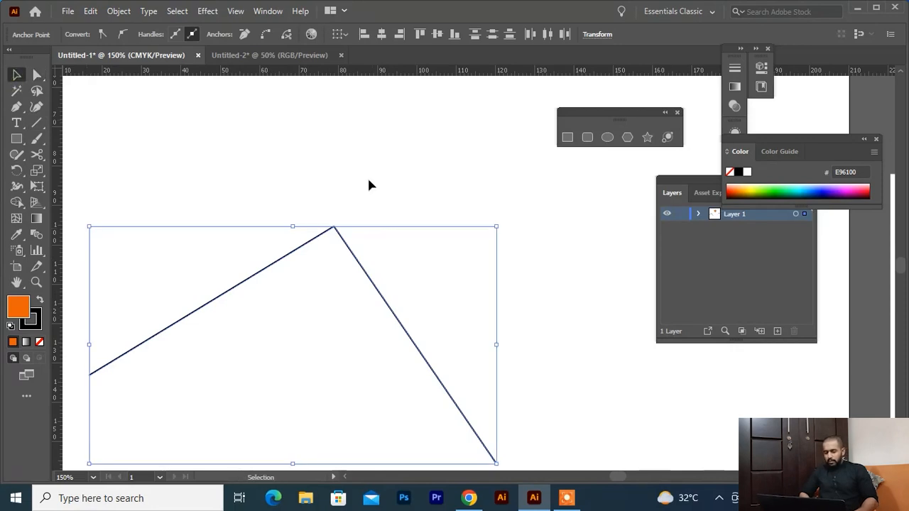
click(326, 256)
scroll(337, 213, up, 4)
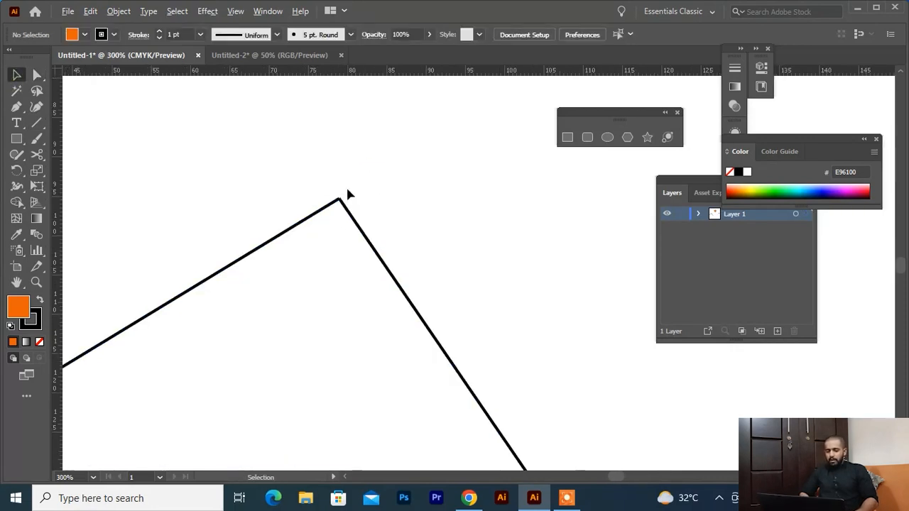
scroll(334, 210, up, 2)
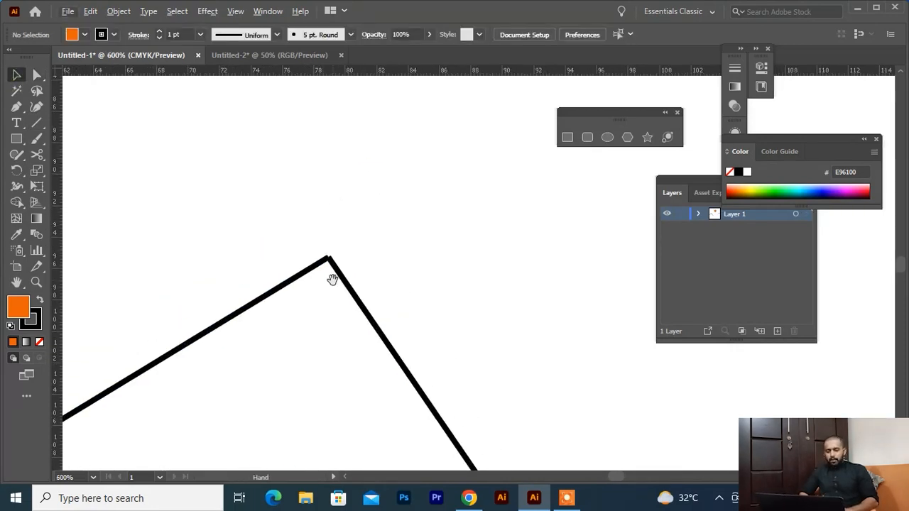
scroll(334, 280, down, 3)
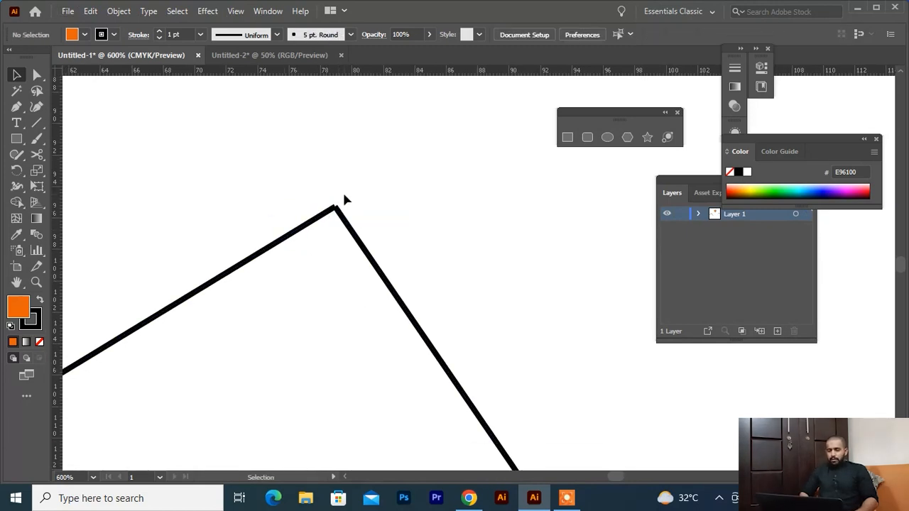
click(38, 76)
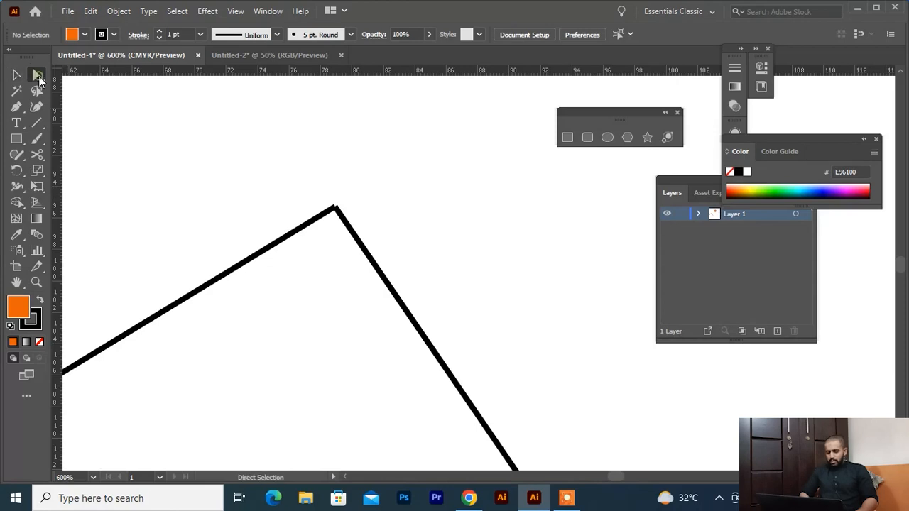
drag(282, 154, 376, 270)
right_click(346, 221)
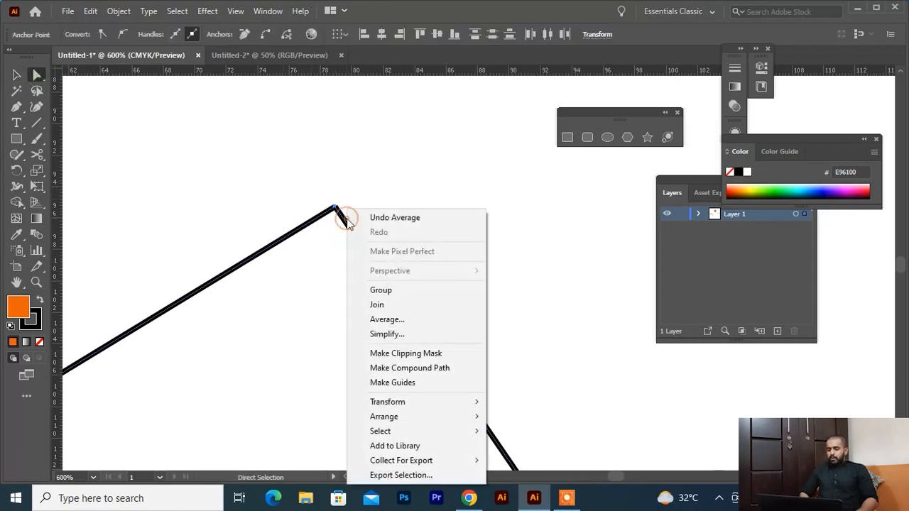
click(380, 309)
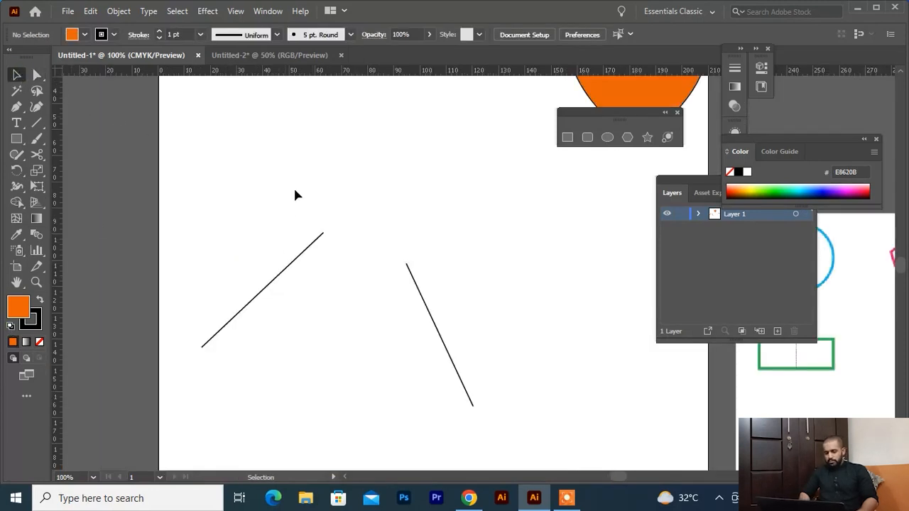
- Select both whole lines and average all their anchor points on both axes, and reselect the resulting collapsed paths to inspect them
drag(311, 206, 441, 298)
right_click(416, 277)
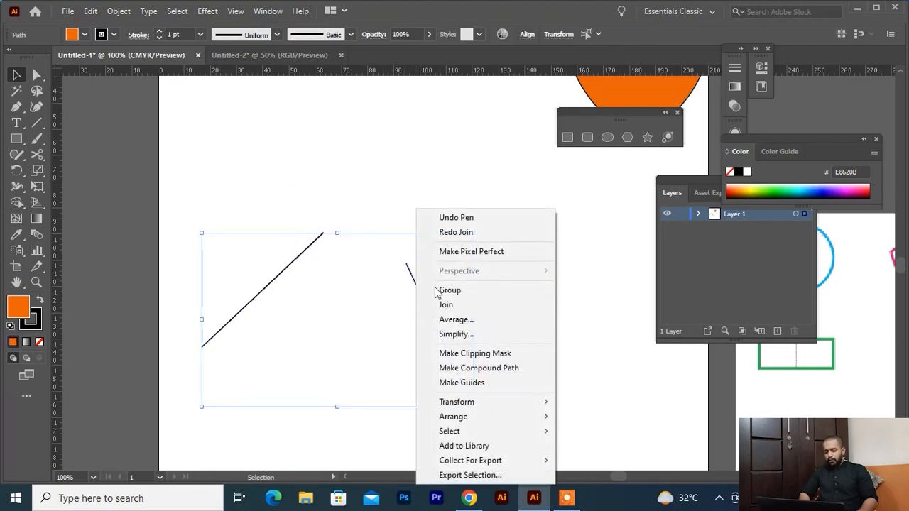
click(452, 321)
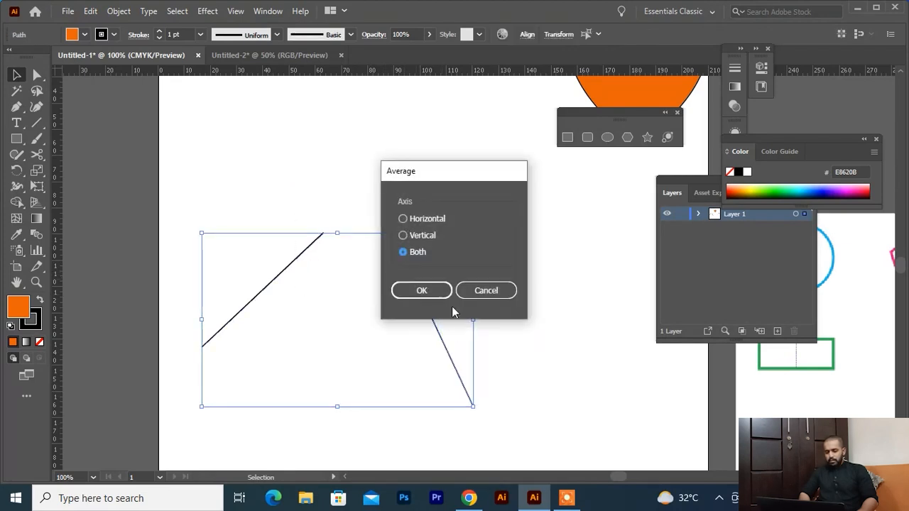
click(426, 288)
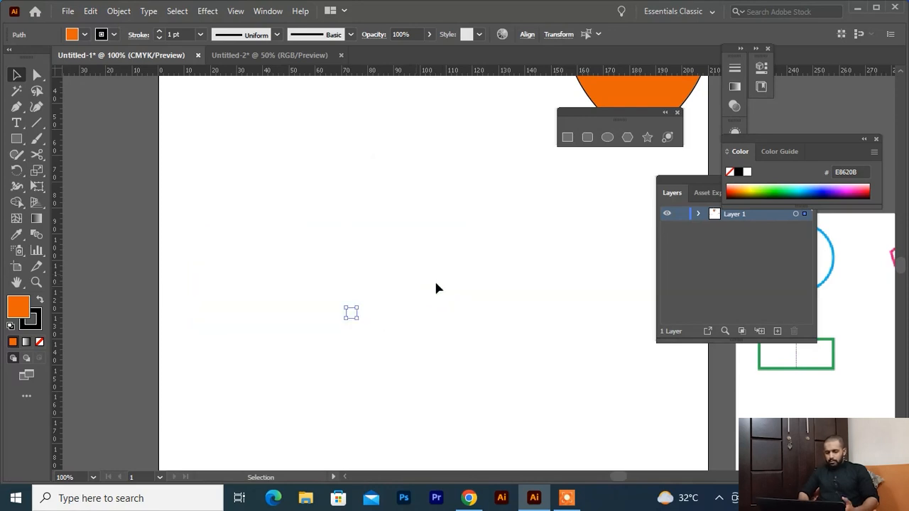
click(353, 370)
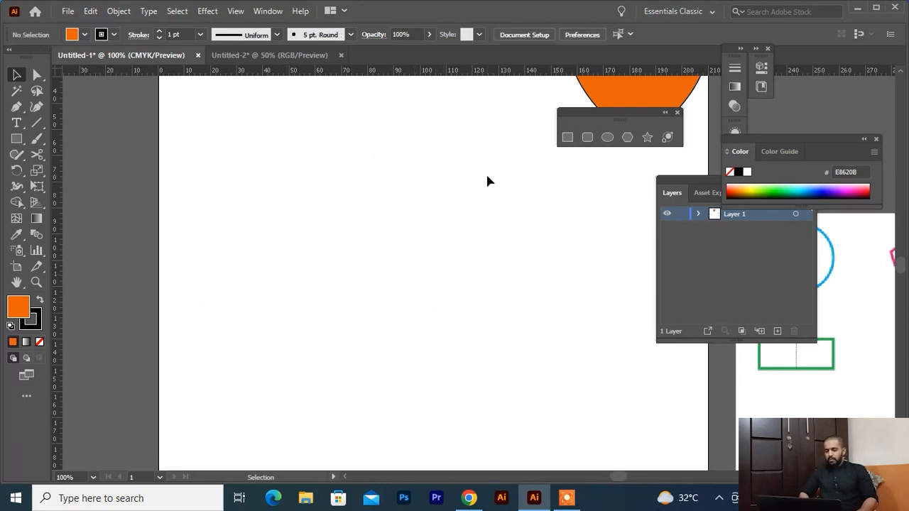
drag(487, 177, 169, 391)
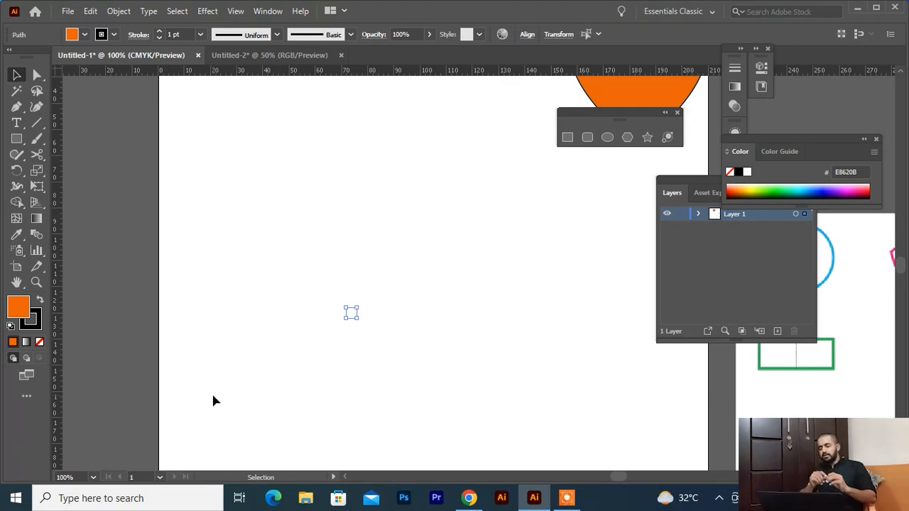
click(213, 401)
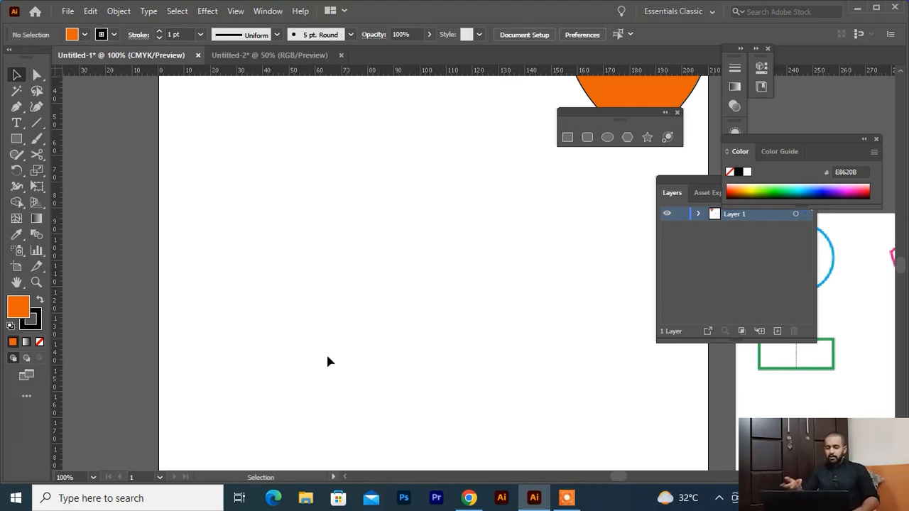
- Turn on guide visibility and place a vertical guide at about 100 mm across the empty lower part of the artboard
scroll(301, 183, down, 2)
scroll(400, 209, right, 2)
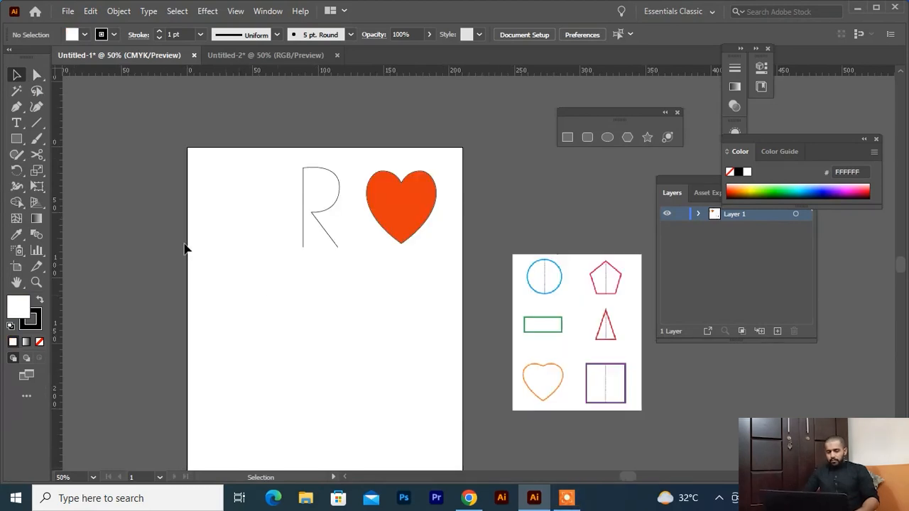
key(p)
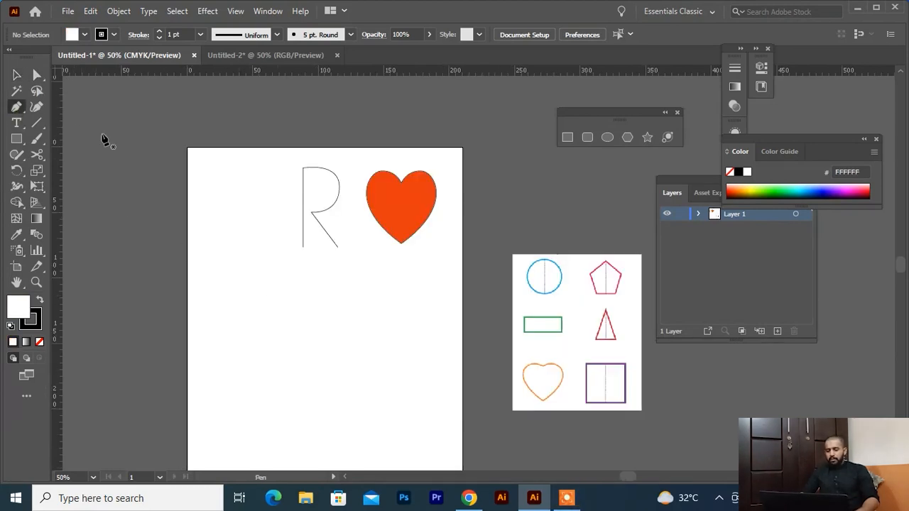
drag(322, 281, 329, 194)
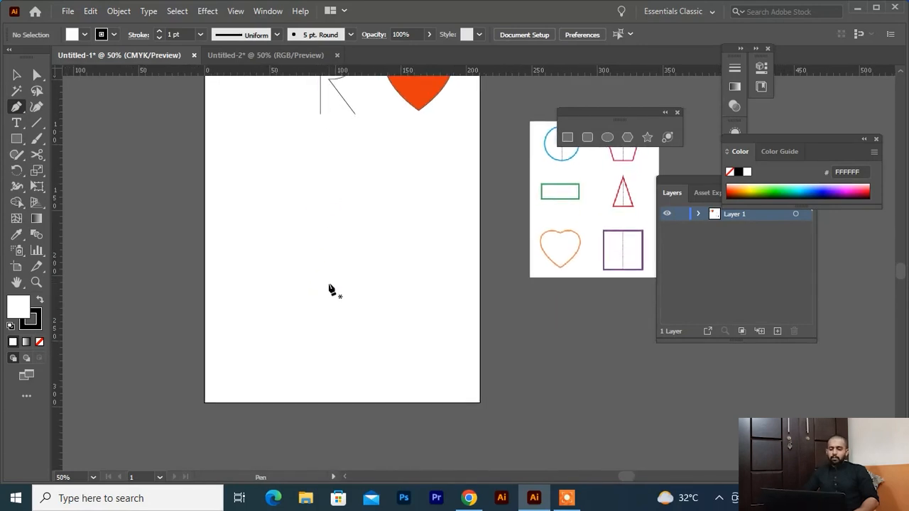
key(v)
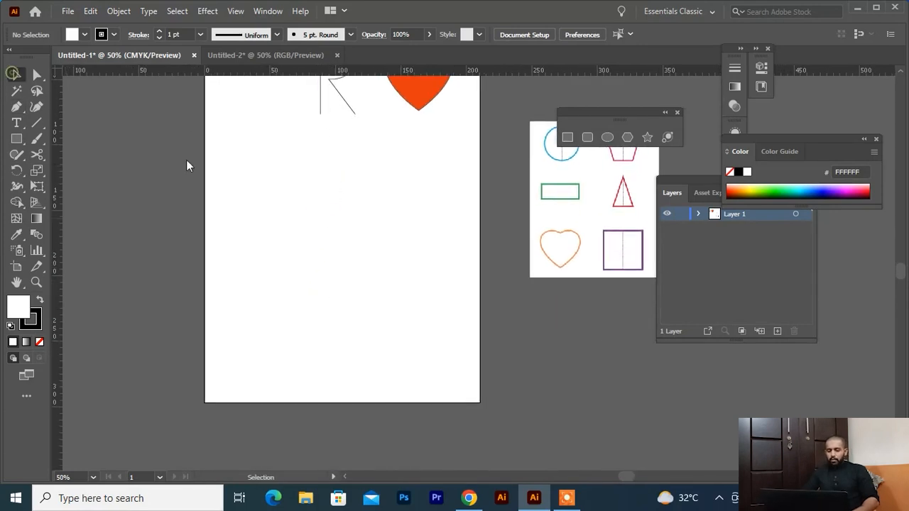
right_click(277, 194)
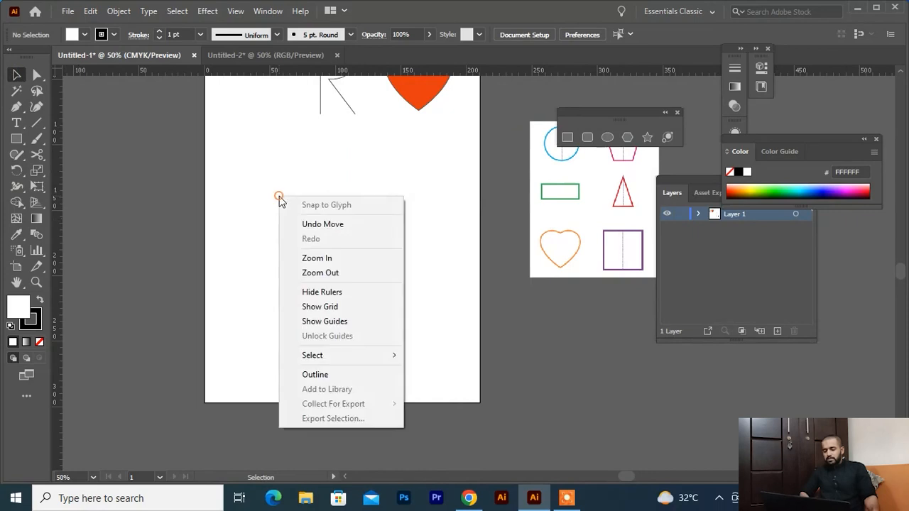
click(307, 323)
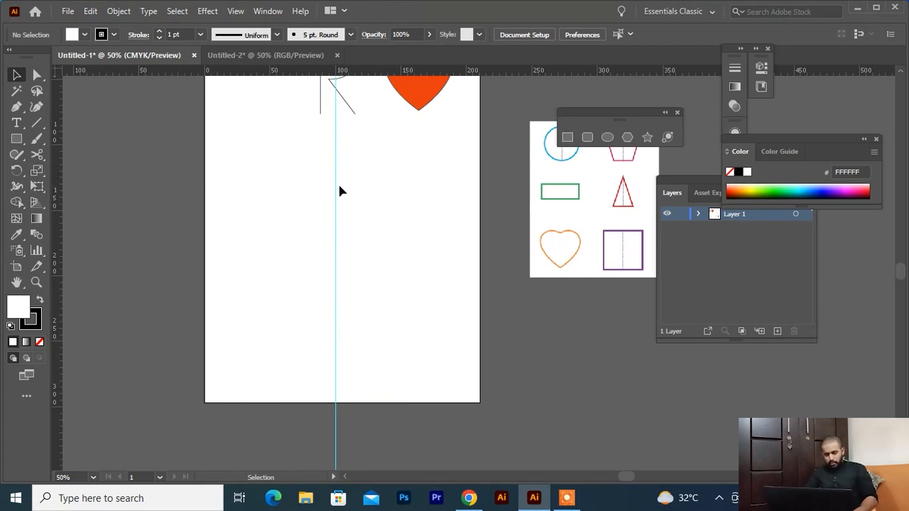
- Draw the upper outline of half a spade with the Pen tool, from the guide through a lobe corner to a notch at about X 85, Y 207 mm
click(17, 108)
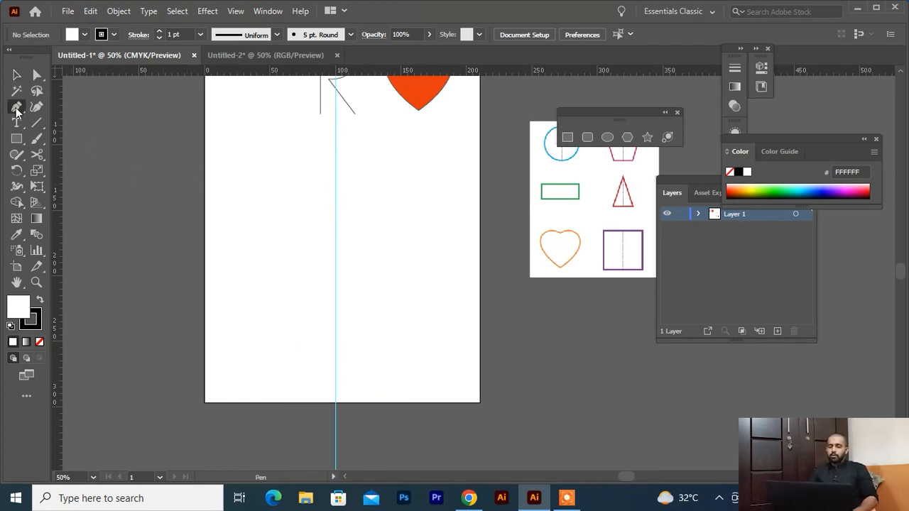
click(335, 164)
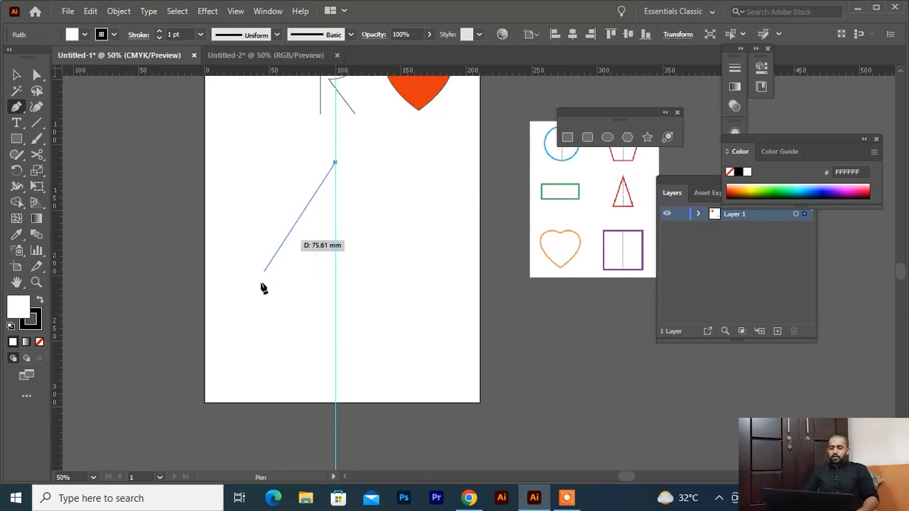
drag(271, 298, 300, 359)
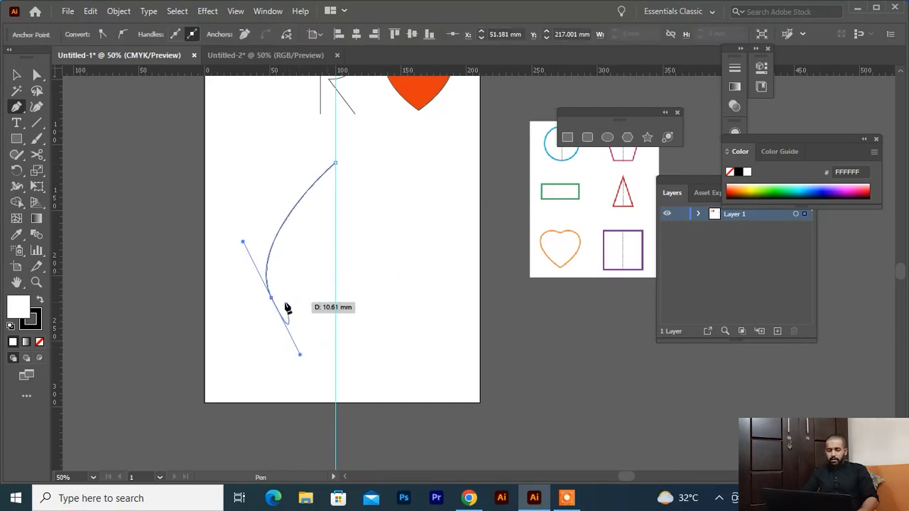
key(ctrl+1)
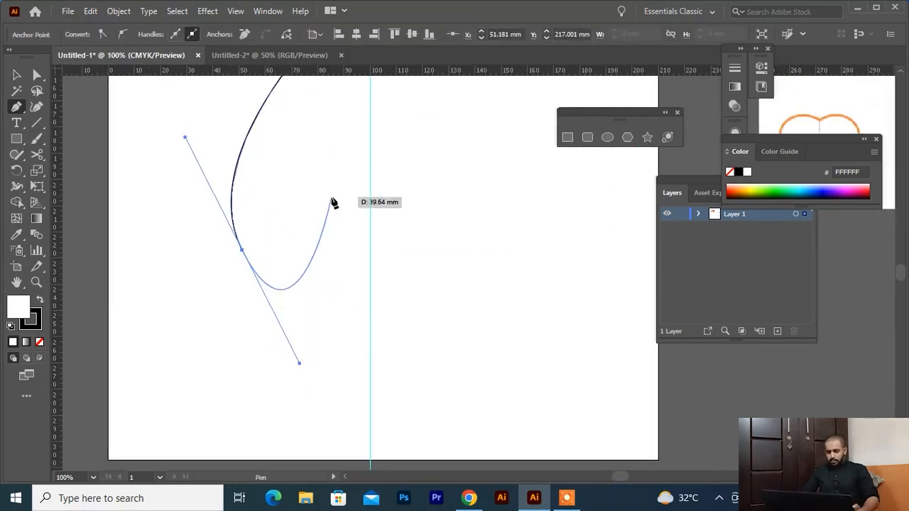
click(243, 252)
drag(330, 225, 371, 158)
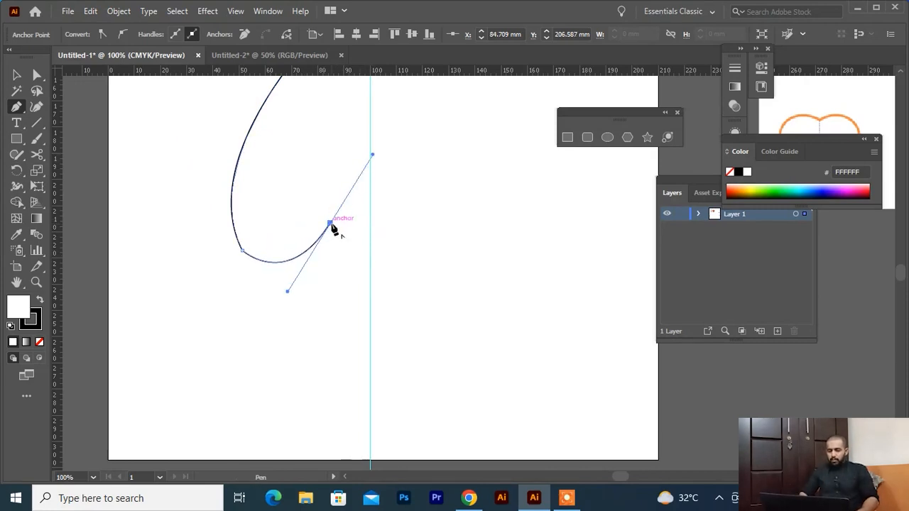
- Continue the half spade with a curved stem edge and finish it with a horizontal base line about 26 mm long ending on the guide
drag(331, 225, 302, 321)
drag(301, 320, 219, 365)
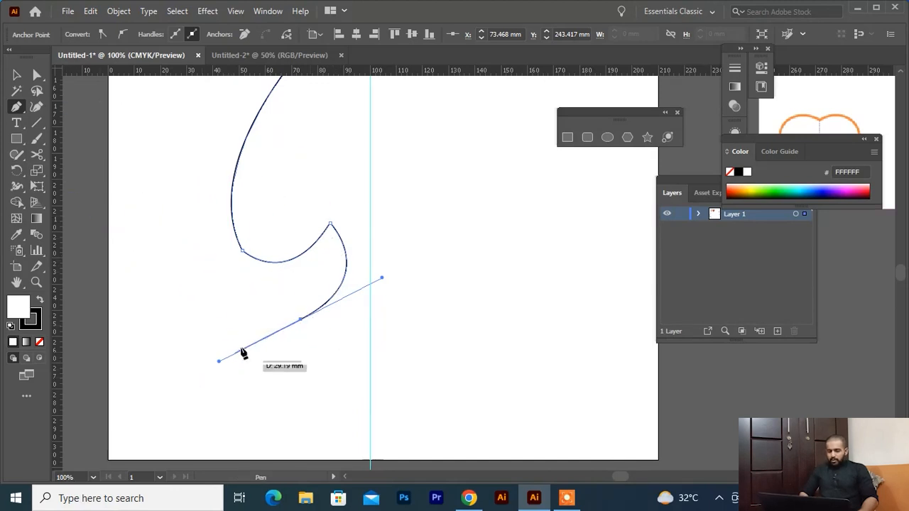
click(301, 320)
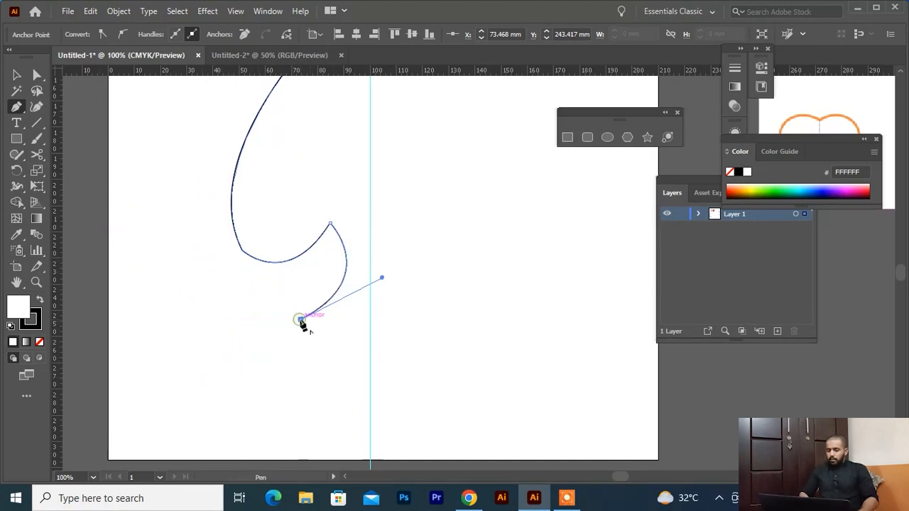
drag(301, 320, 370, 325)
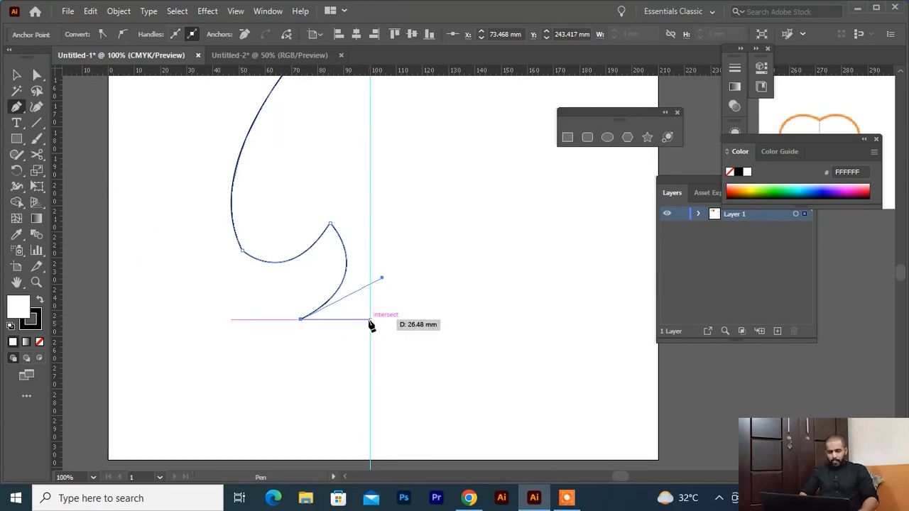
click(370, 320)
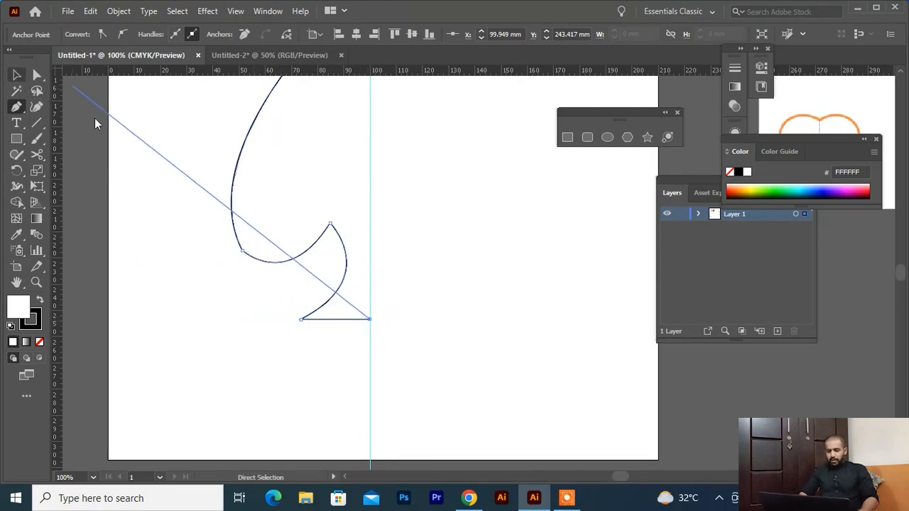
- Select the half-spade path and create a reflected copy of it about the vertical axis
scroll(402, 274, down, 2)
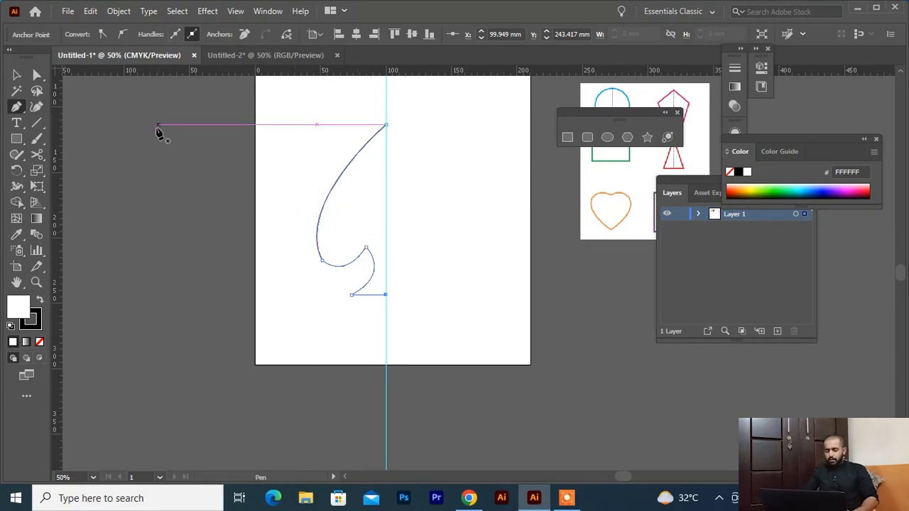
click(23, 81)
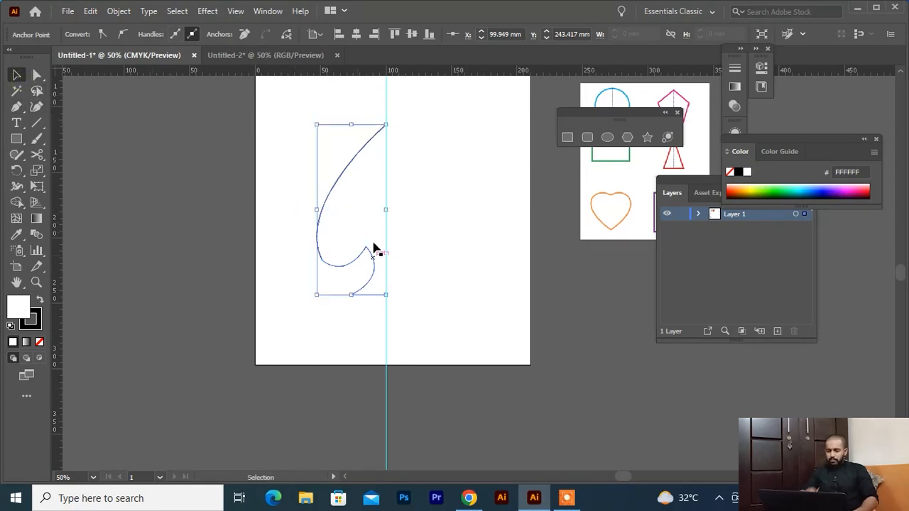
click(329, 186)
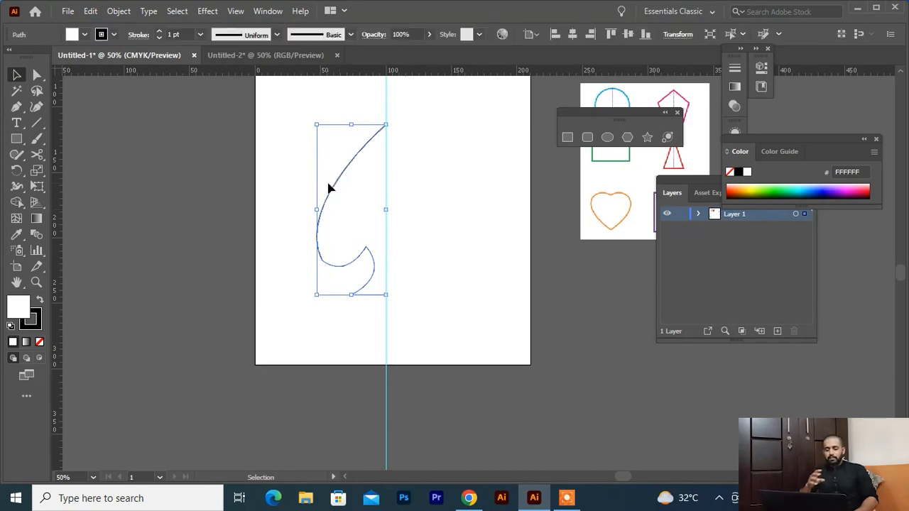
right_click(333, 194)
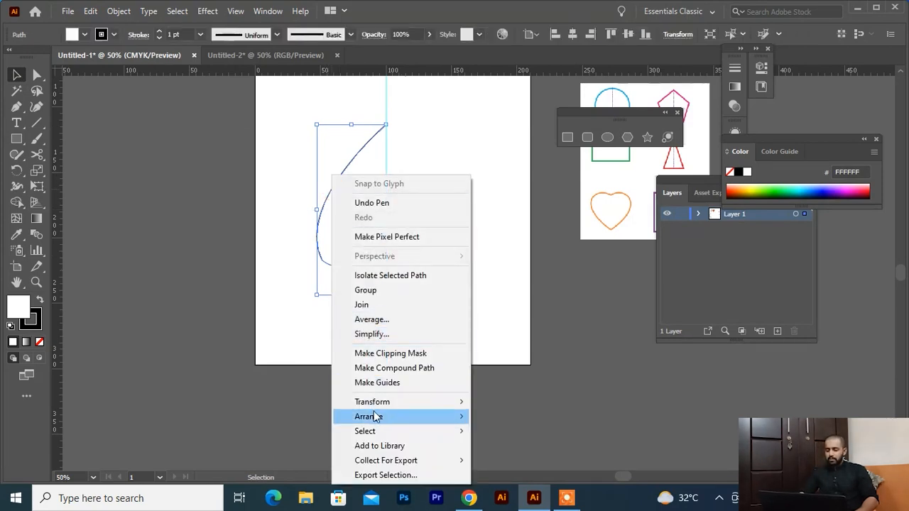
mouse_move(387, 409)
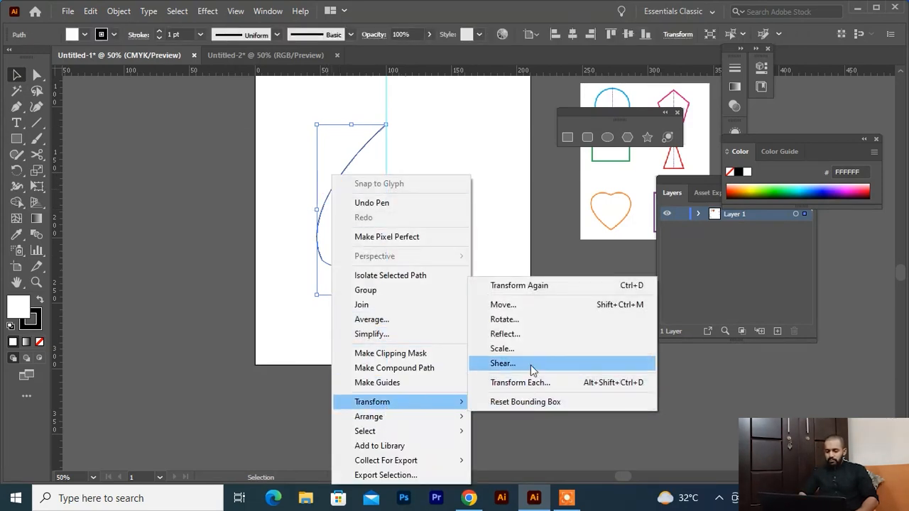
click(517, 337)
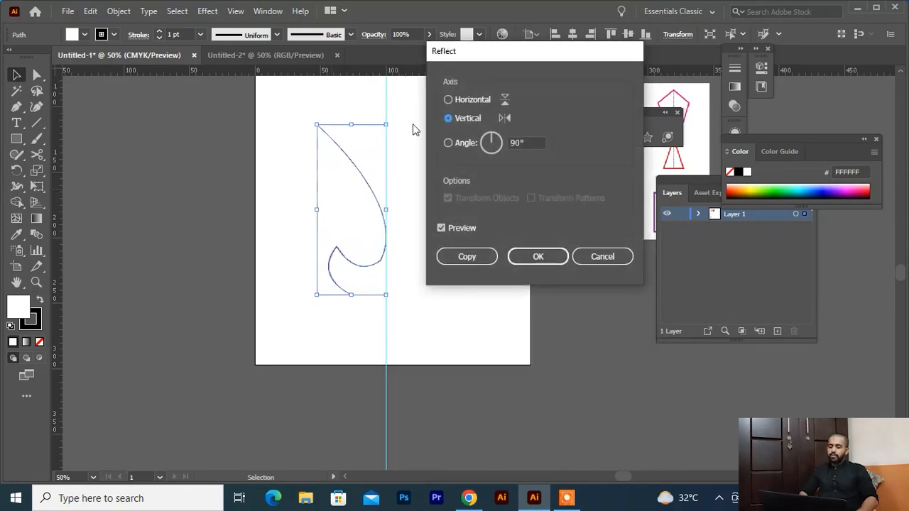
click(480, 258)
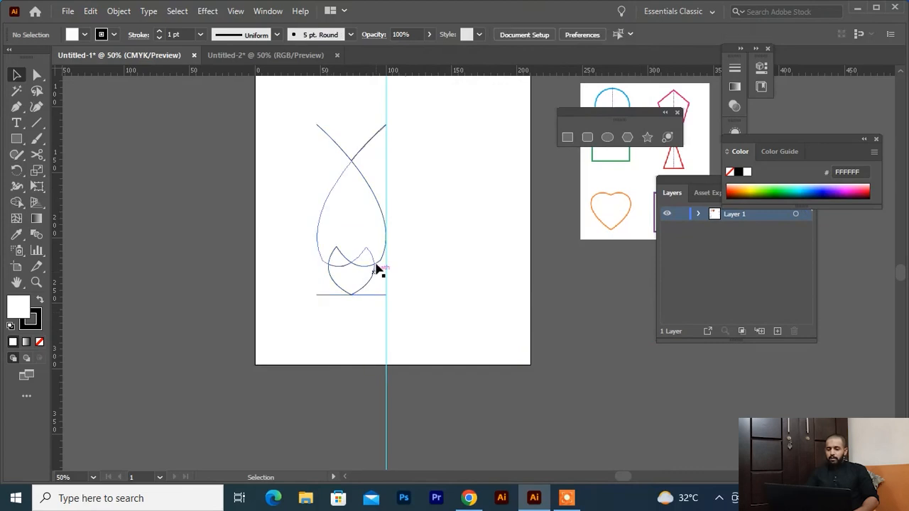
drag(380, 262, 448, 264)
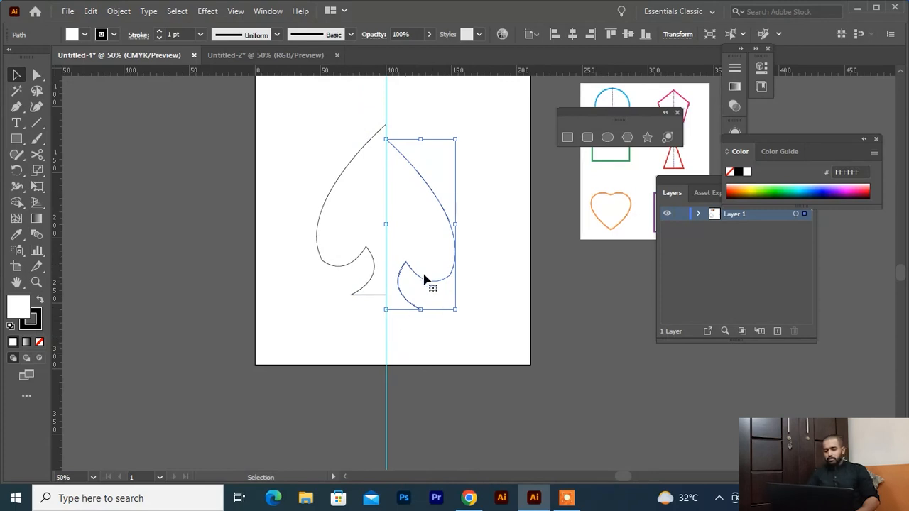
key(Delete)
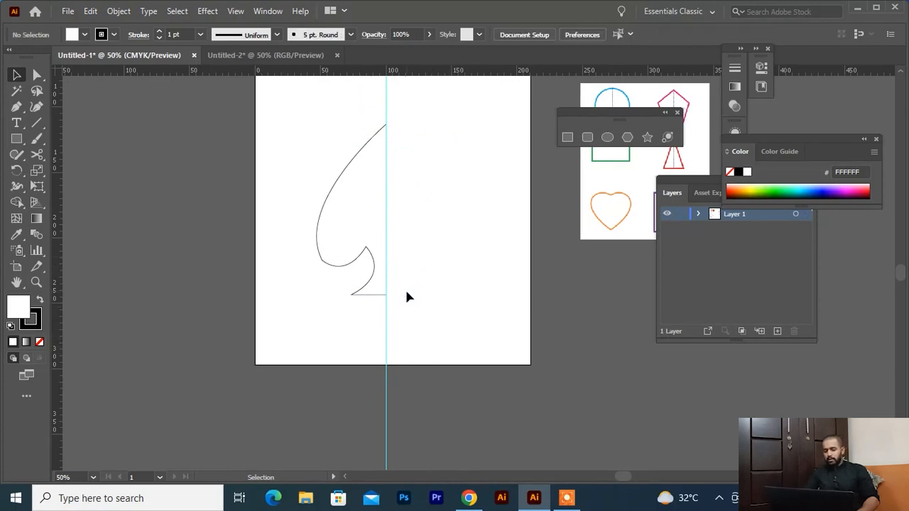
key(ctrl+z)
key(ctrl+z)
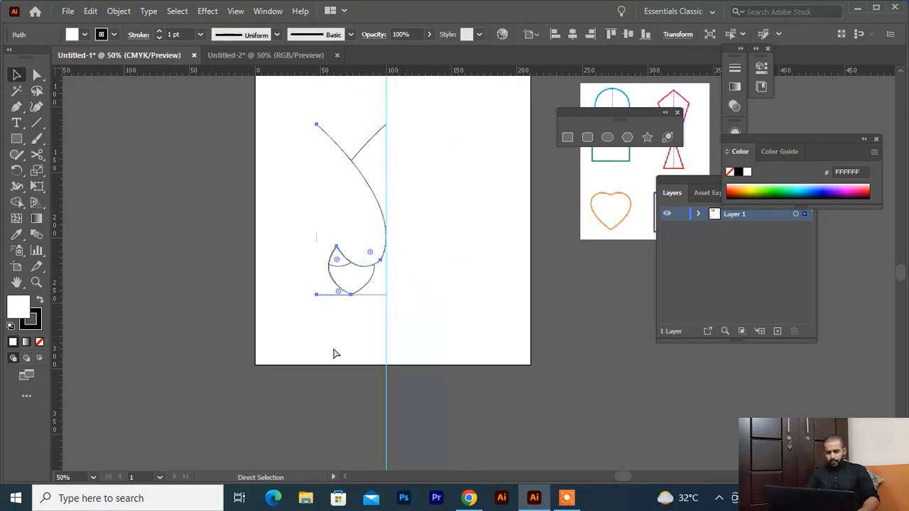
- Move the reflected half to the opposite side of the guide so its tip and base line up with the original half
key(v)
click(325, 349)
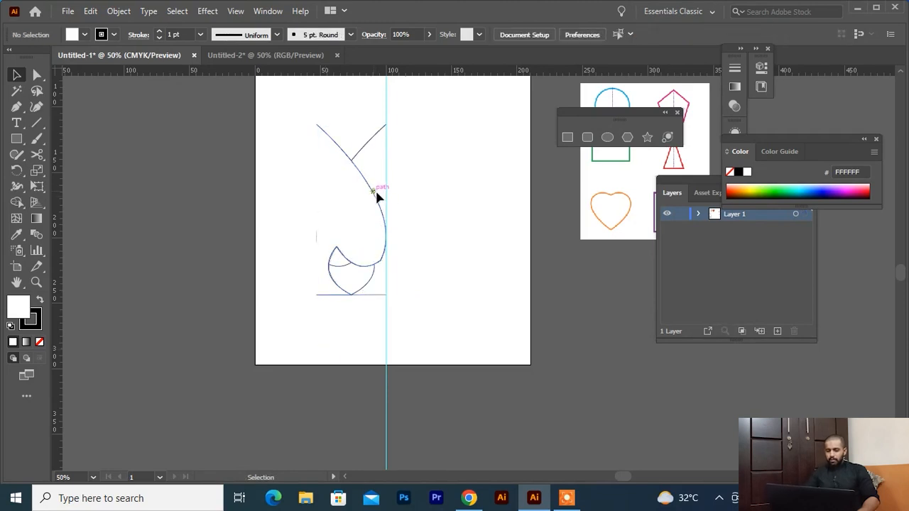
drag(377, 193, 442, 204)
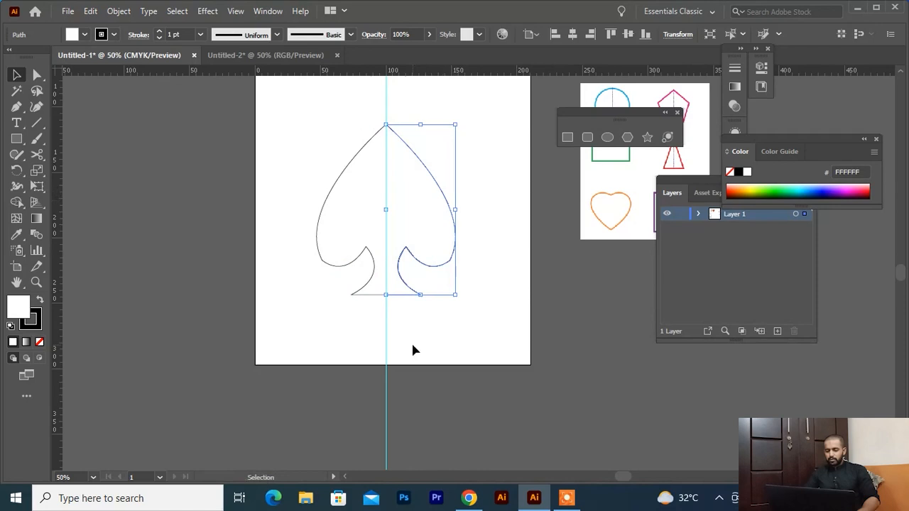
click(376, 306)
- Select the two overlapping endpoints where the spade's base halves meet on the guide and average them along both axes
scroll(377, 315, up, 1)
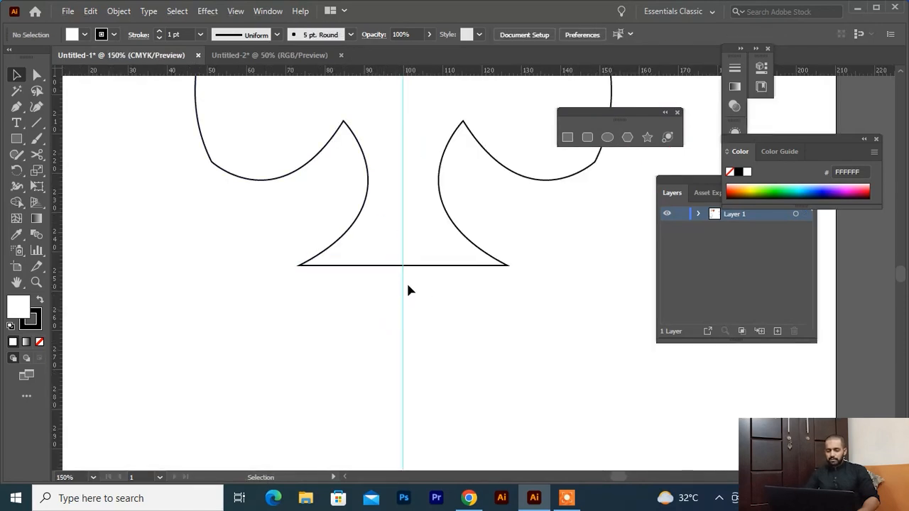
click(36, 76)
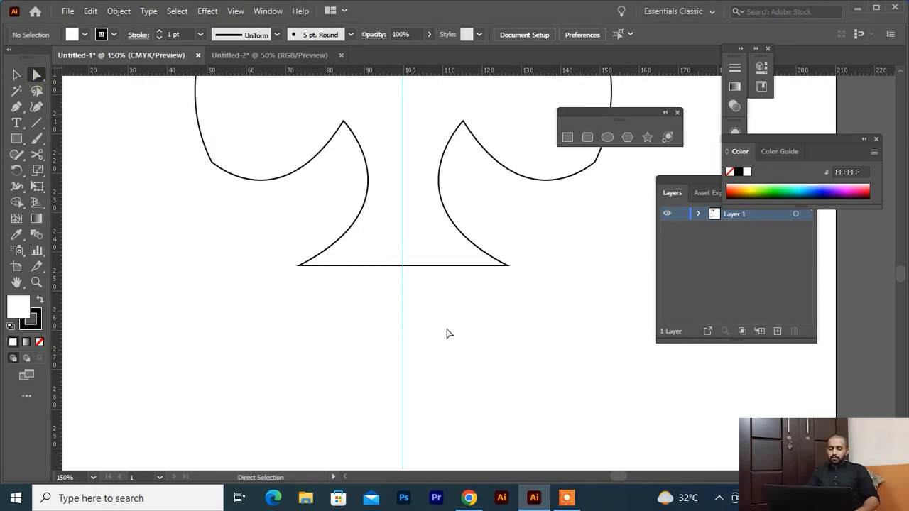
drag(420, 290, 399, 262)
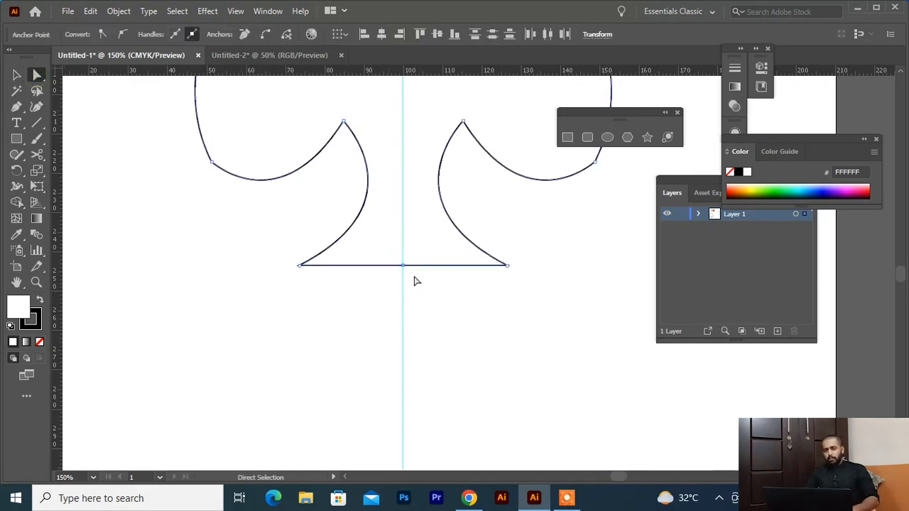
right_click(408, 268)
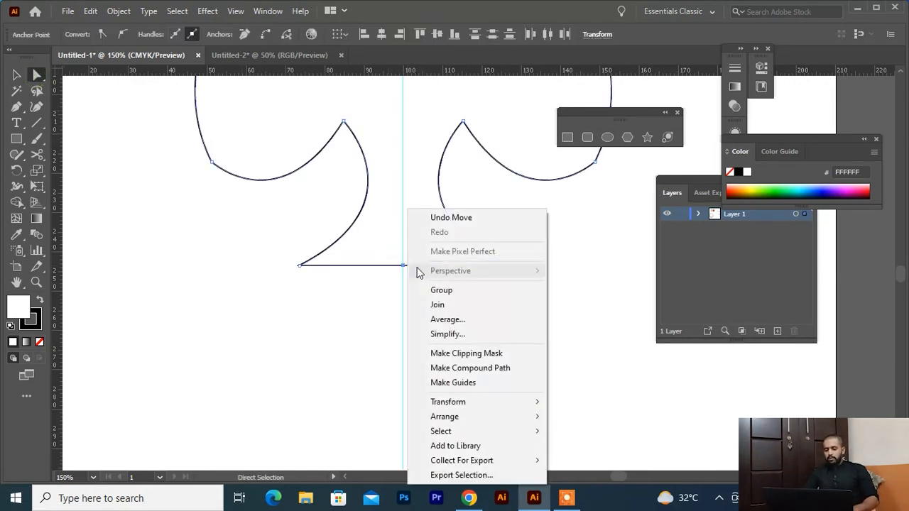
click(449, 320)
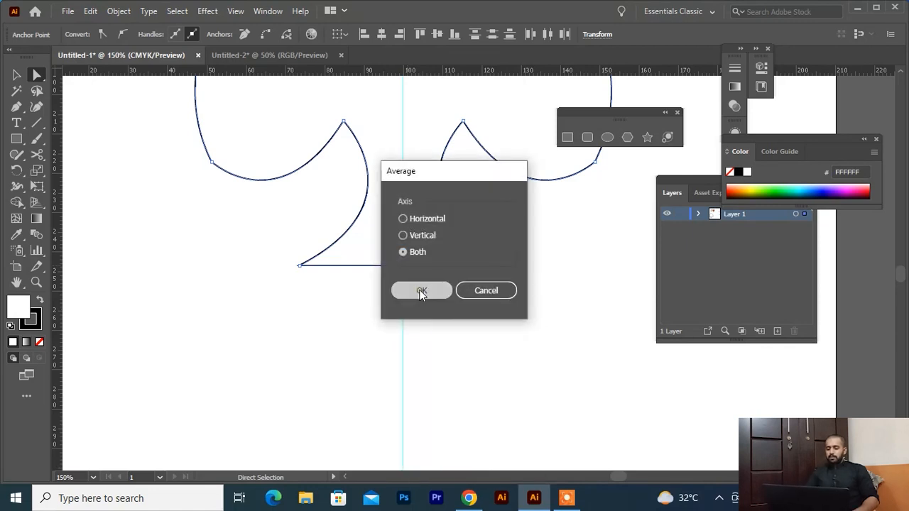
click(420, 291)
- Join the overlapping endpoints at the middle of the spade's base and deselect the path
drag(440, 330, 388, 260)
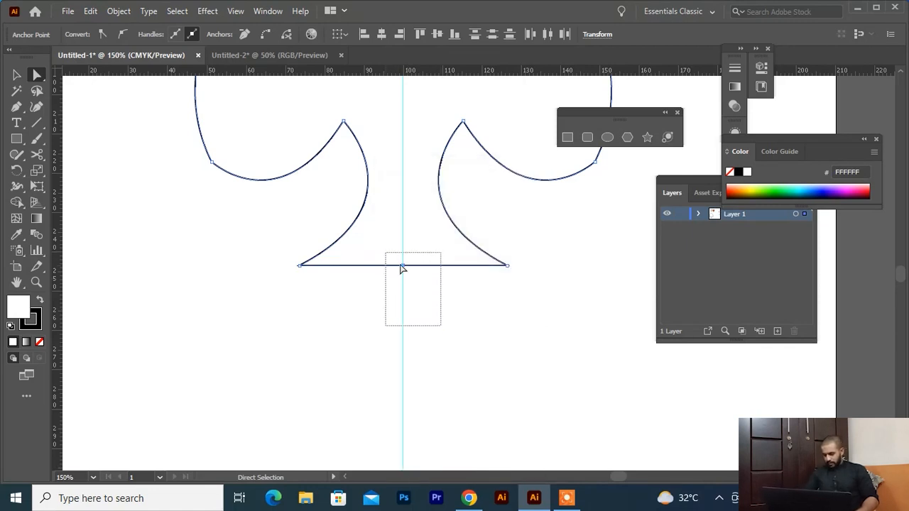
right_click(409, 271)
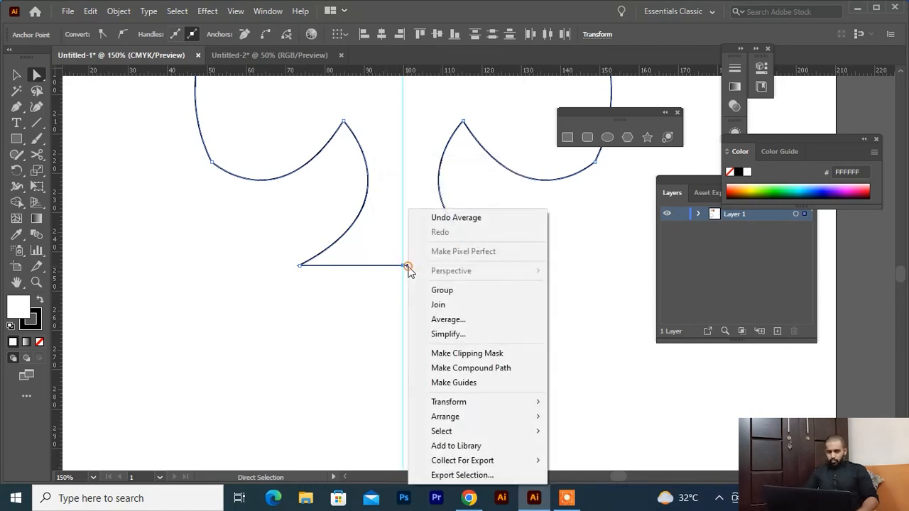
click(440, 304)
click(438, 317)
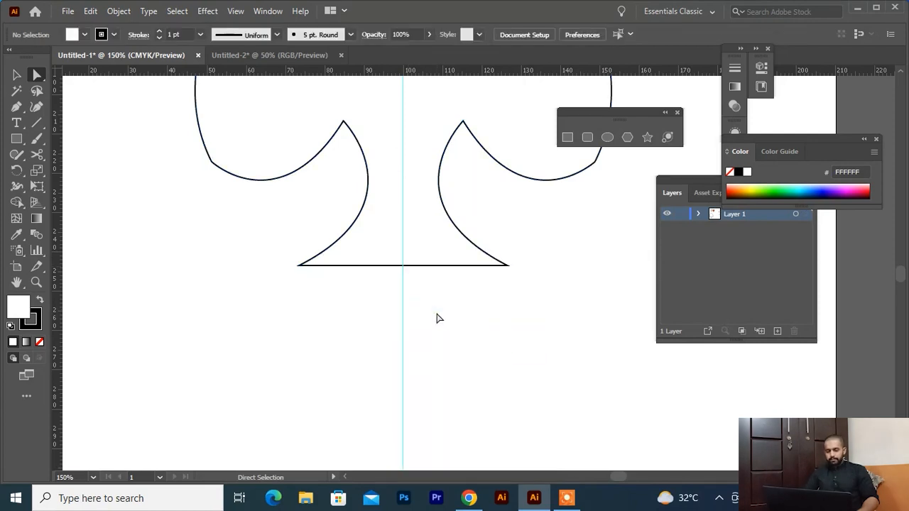
key(v)
- Select the overlapping endpoints at the spade's tip on the guide and join them to close the outline
scroll(427, 270, up, 5)
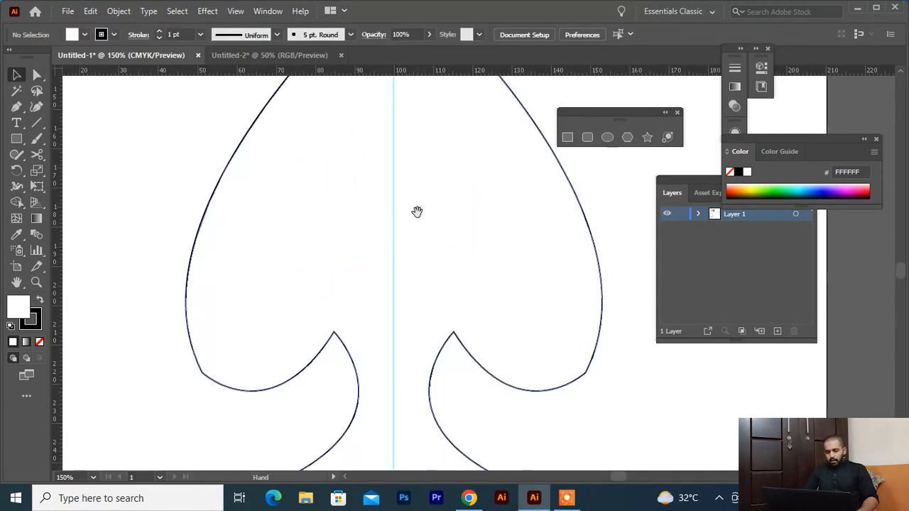
drag(416, 209, 382, 252)
click(37, 75)
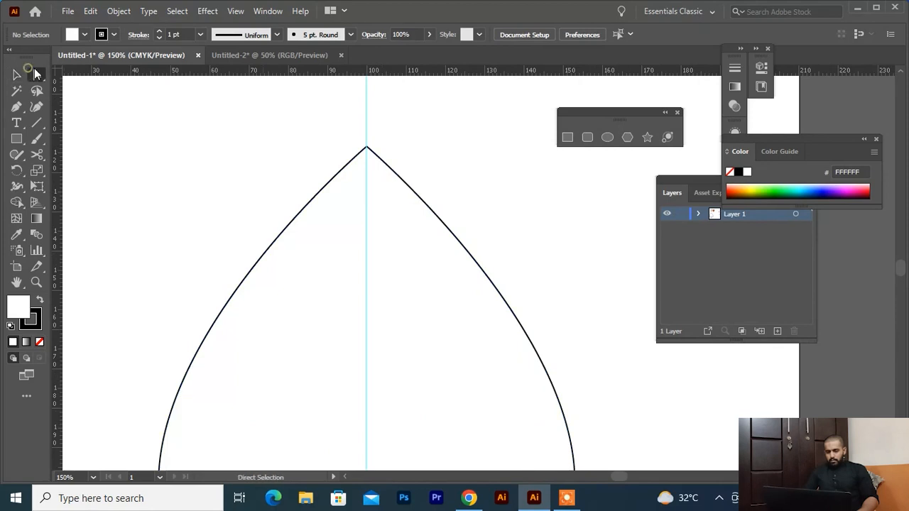
drag(360, 147, 410, 183)
key(ctrl+a)
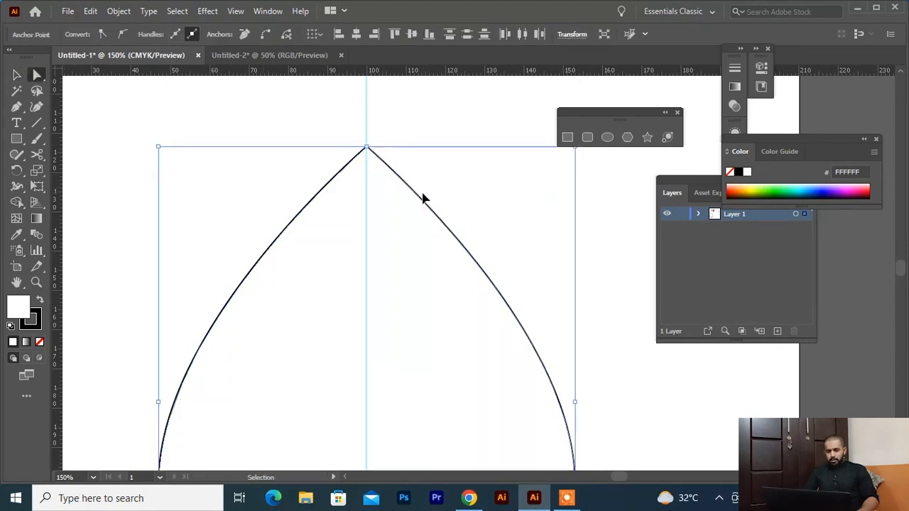
drag(369, 163, 405, 194)
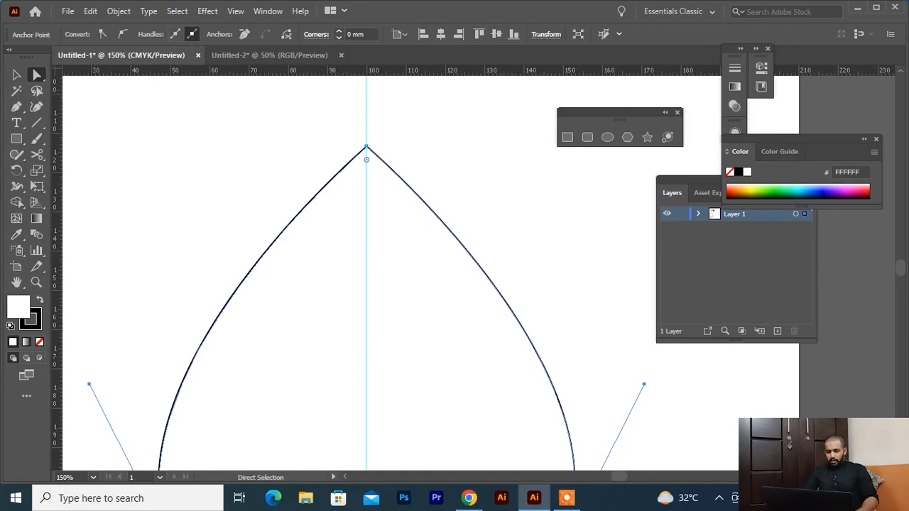
- Fill the closed spade with blue 00A1BF and deselect it
click(16, 74)
scroll(251, 201, down, 2)
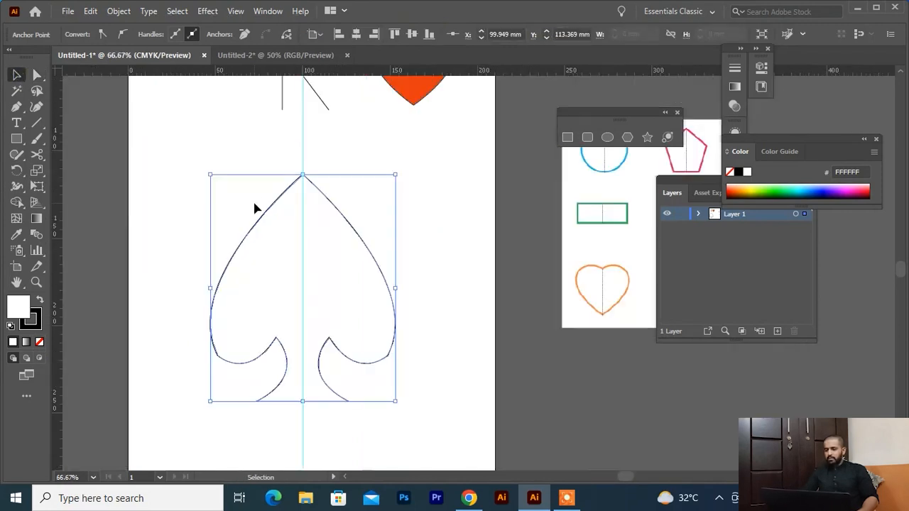
scroll(310, 209, up, 1)
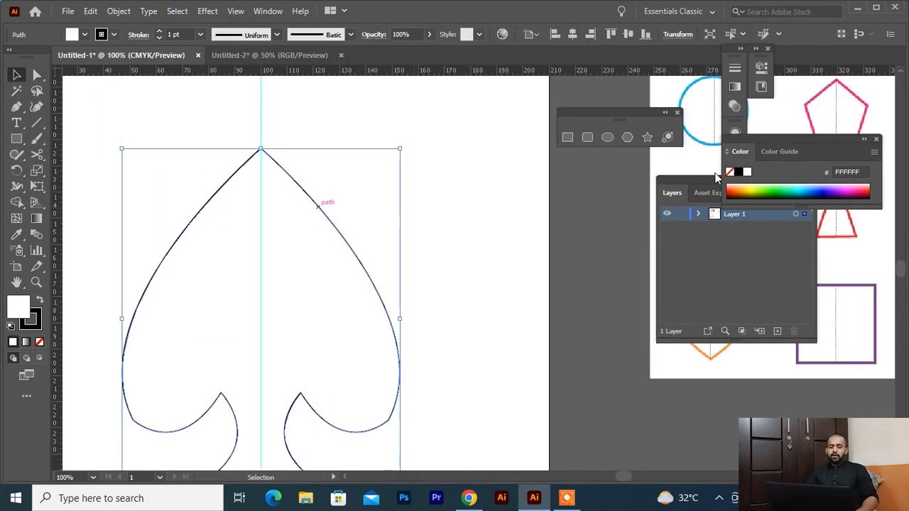
click(806, 187)
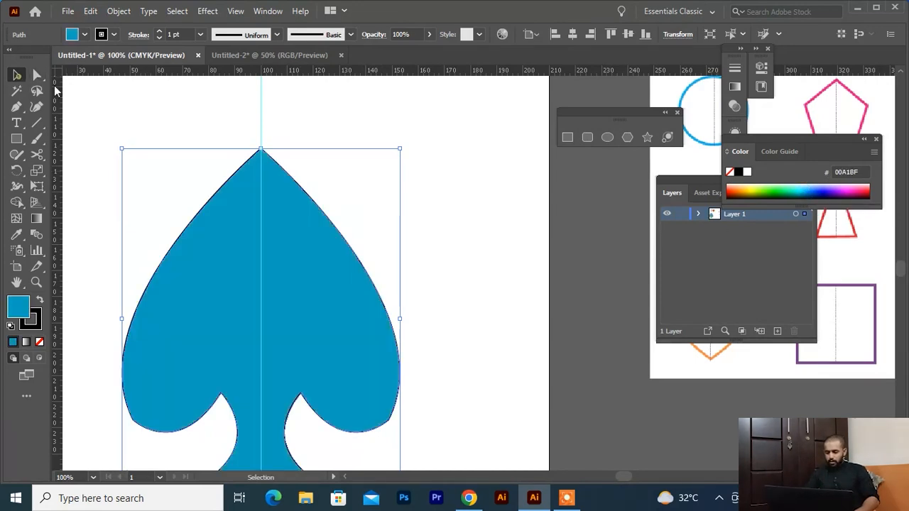
click(155, 122)
- Scale the blue spade down to about 48 mm wide, place it directly beneath the red heart, and deselect it
scroll(177, 227, down, 4)
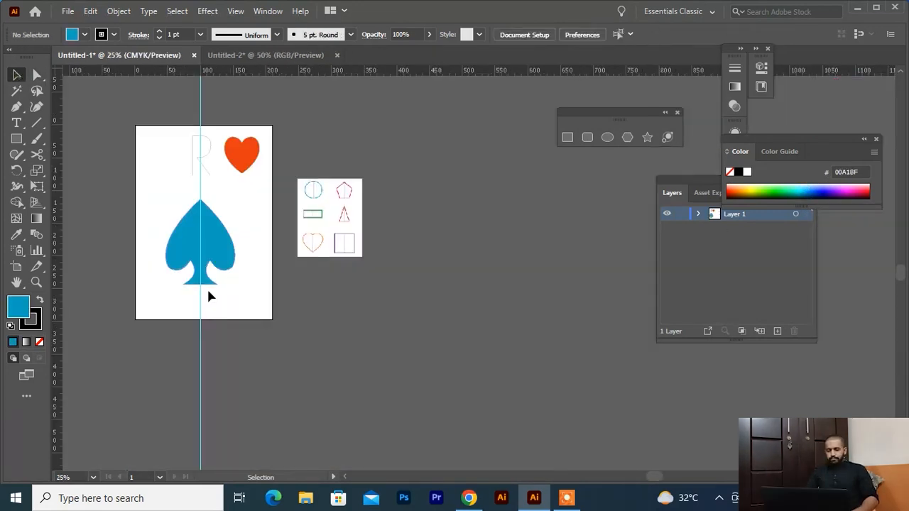
click(205, 256)
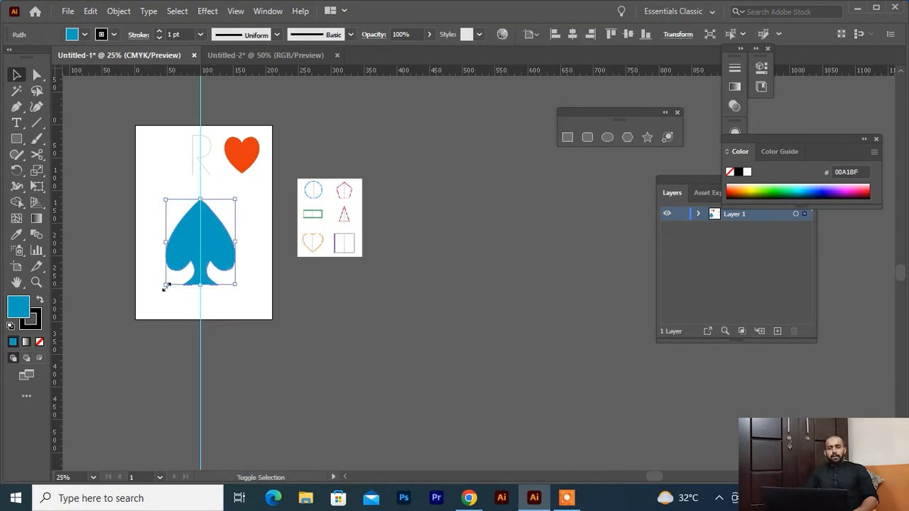
drag(164, 287, 233, 262)
click(240, 273)
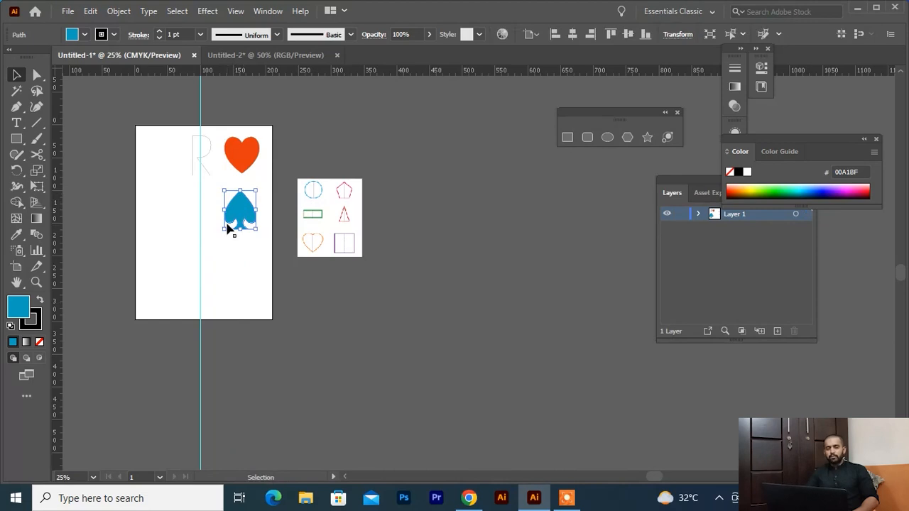
click(227, 227)
scroll(227, 228, up, 2)
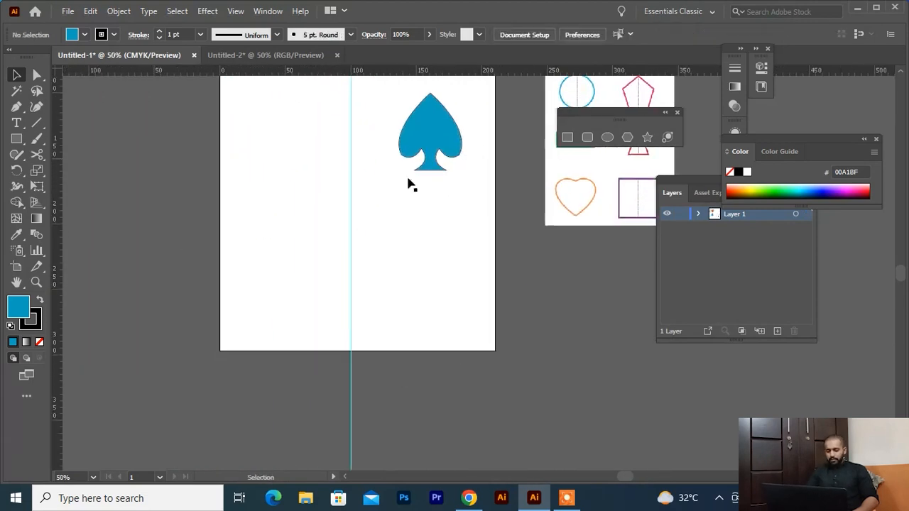